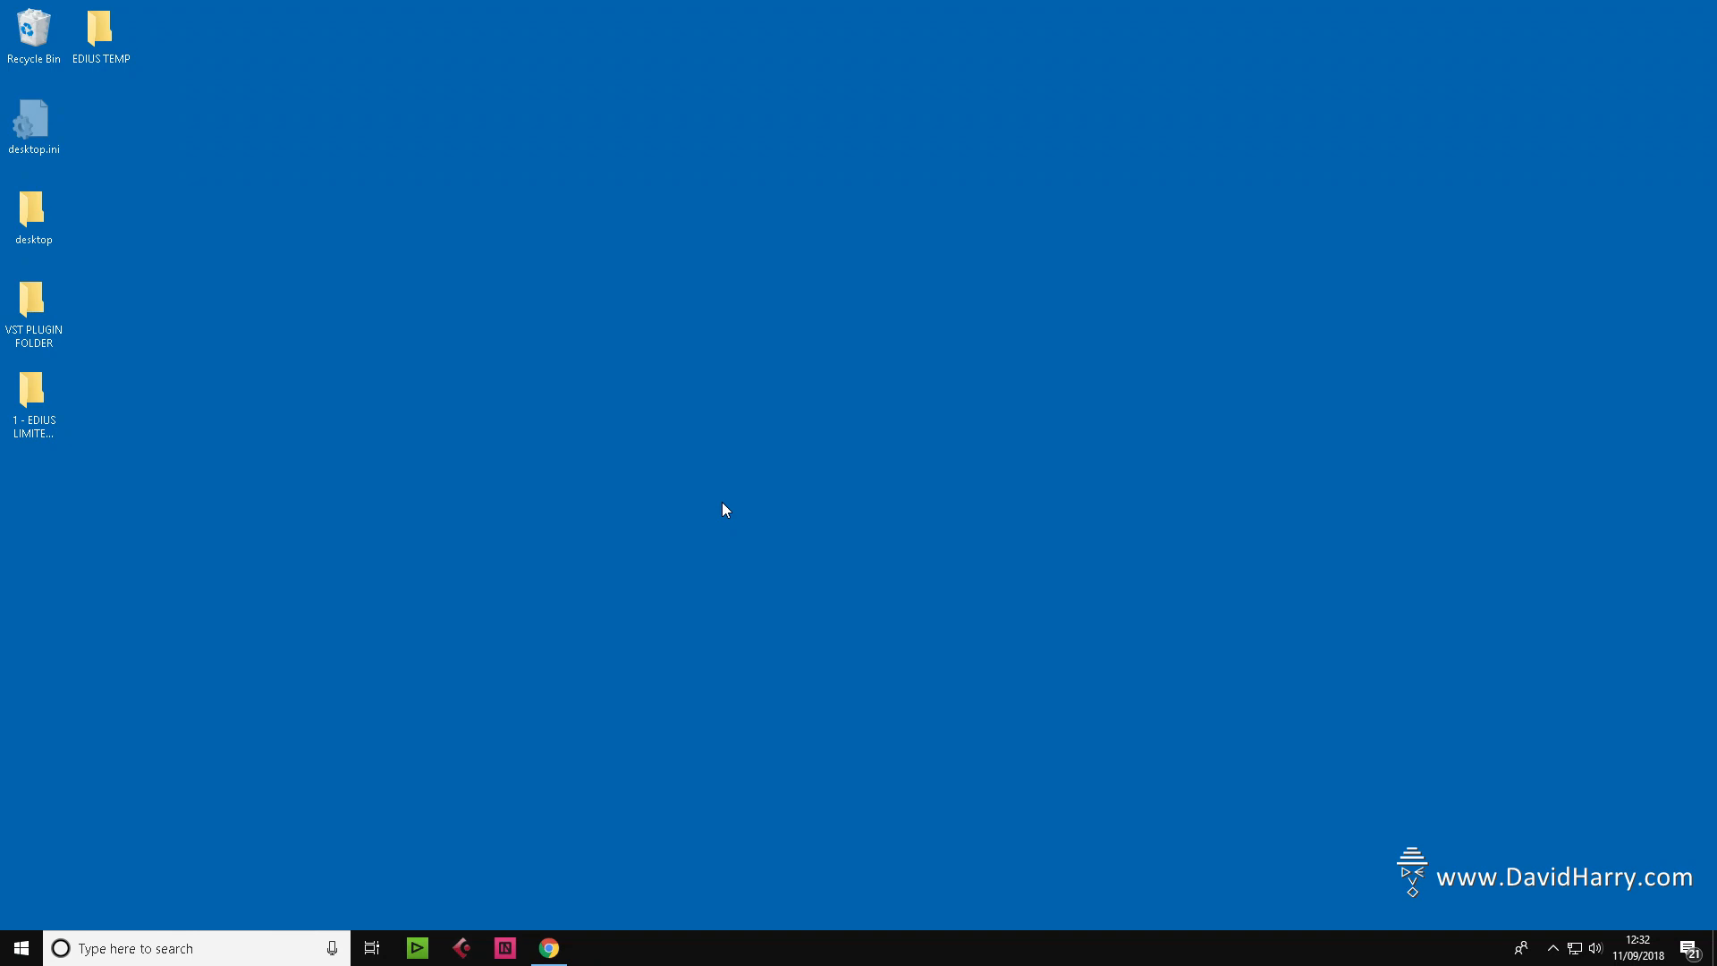
Switch to Chrome and open the download page for LoudMax VST Plugin v1.23 for Windows PC 32/64bit.
click(552, 951)
drag(347, 47, 163, 44)
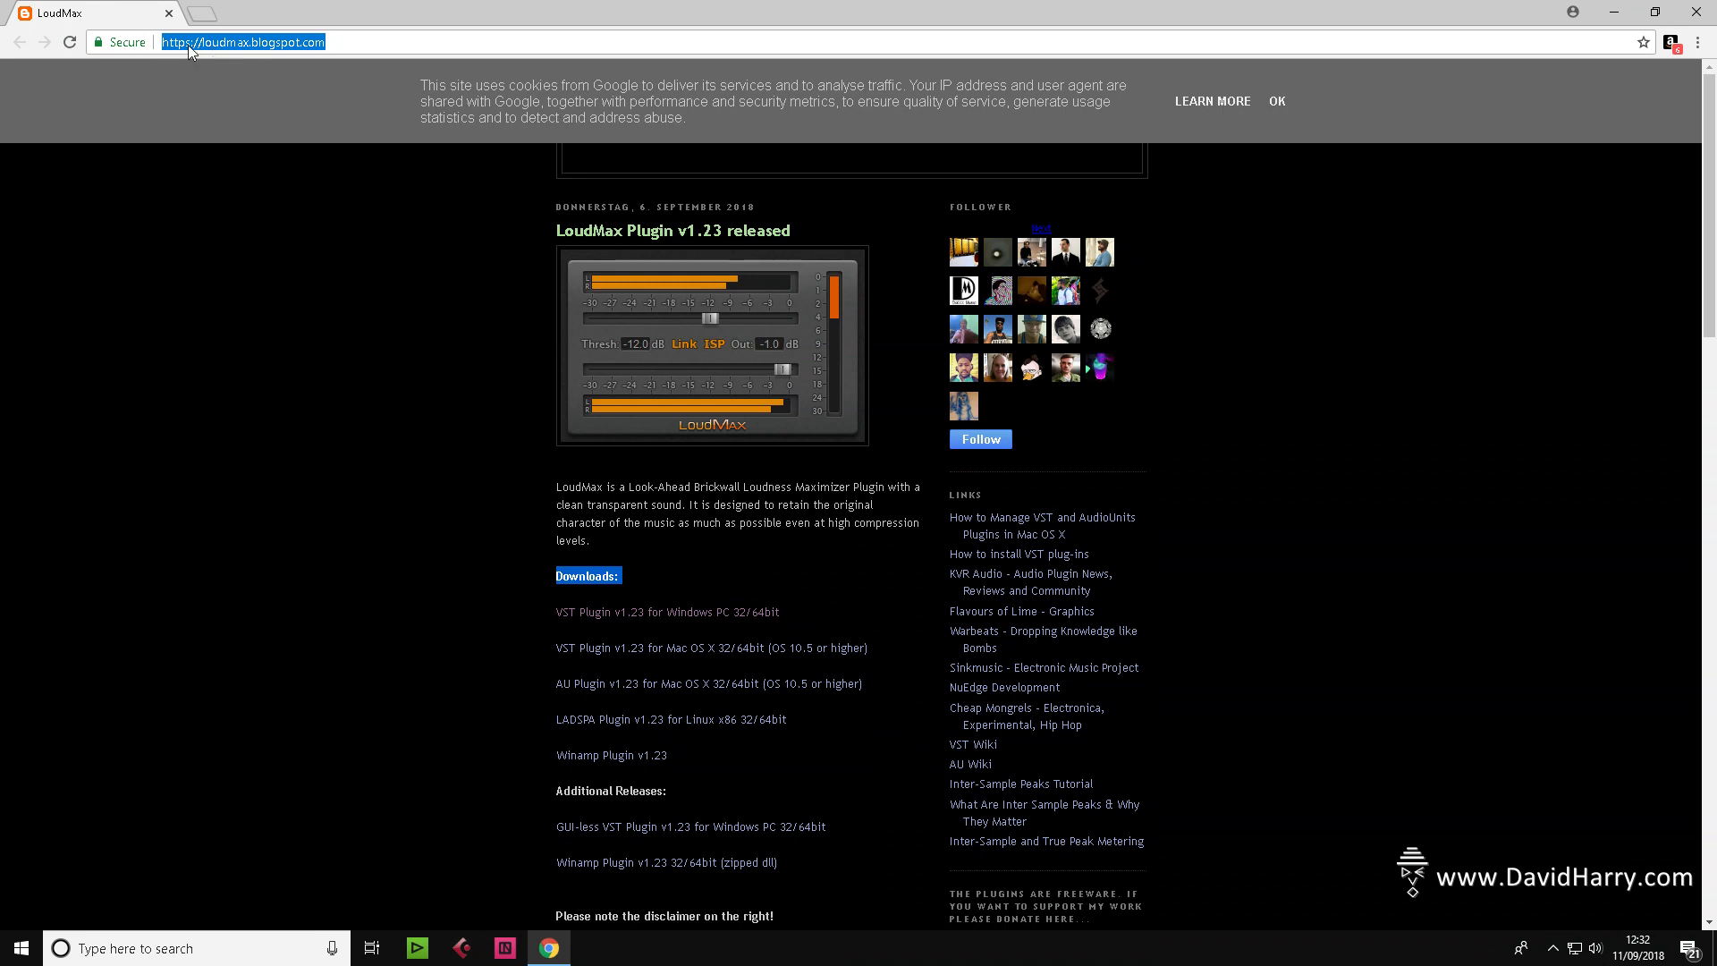
click(375, 428)
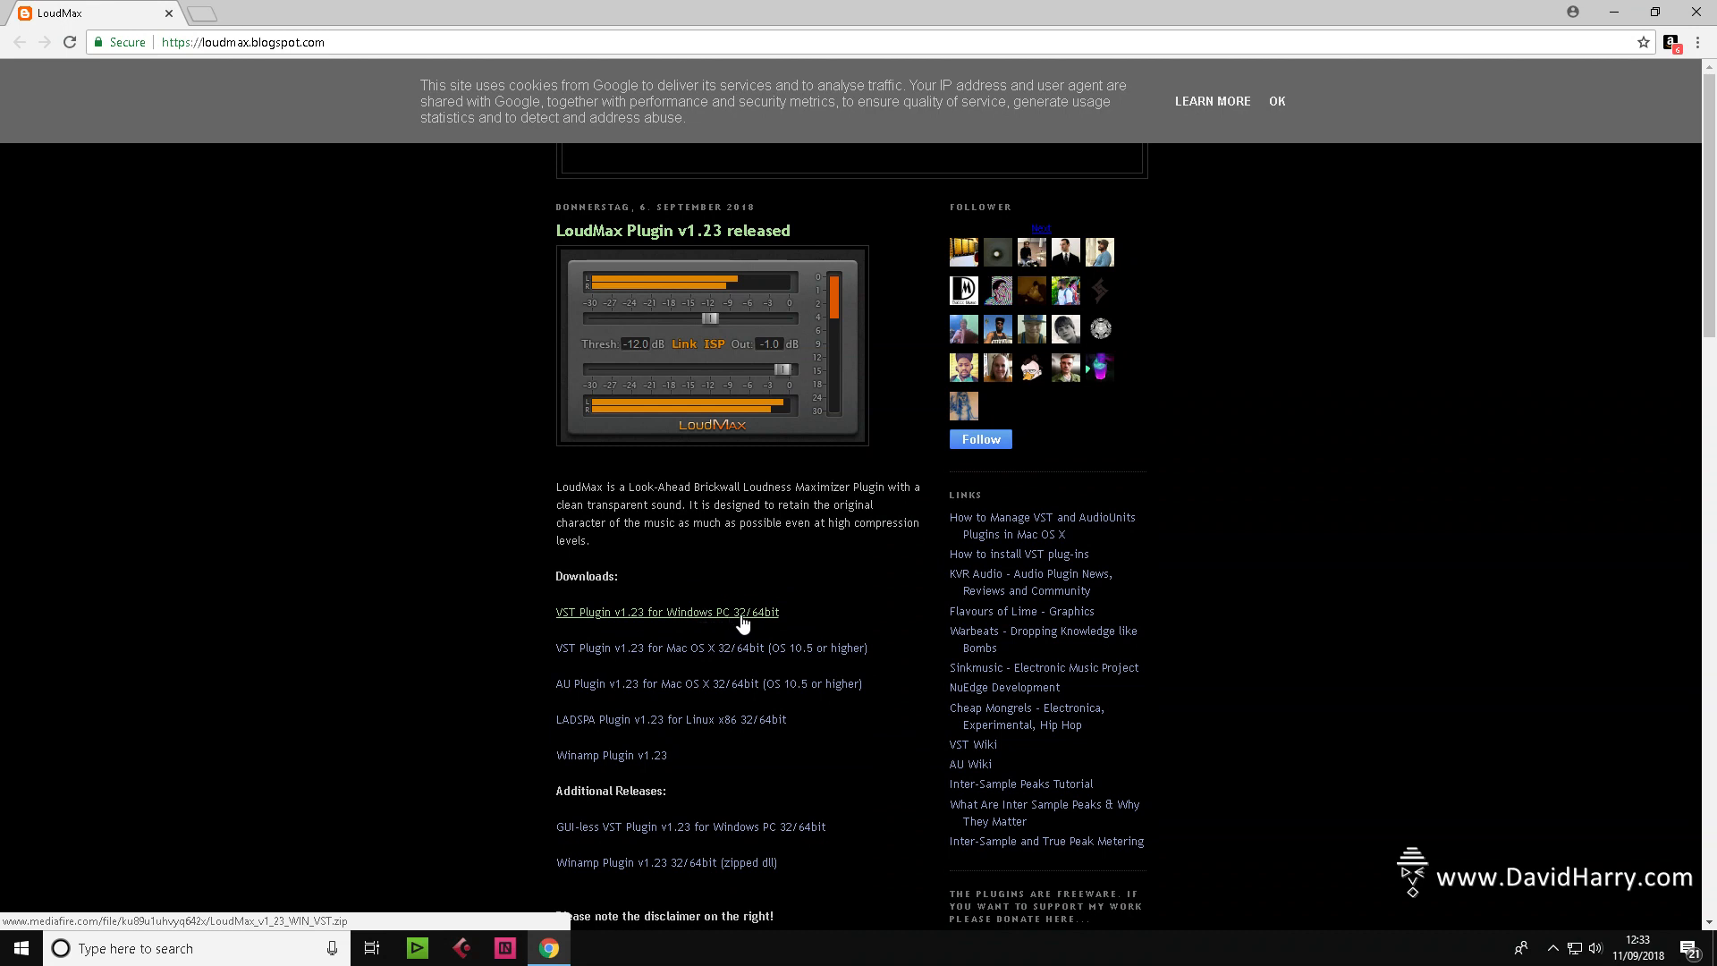
click(678, 617)
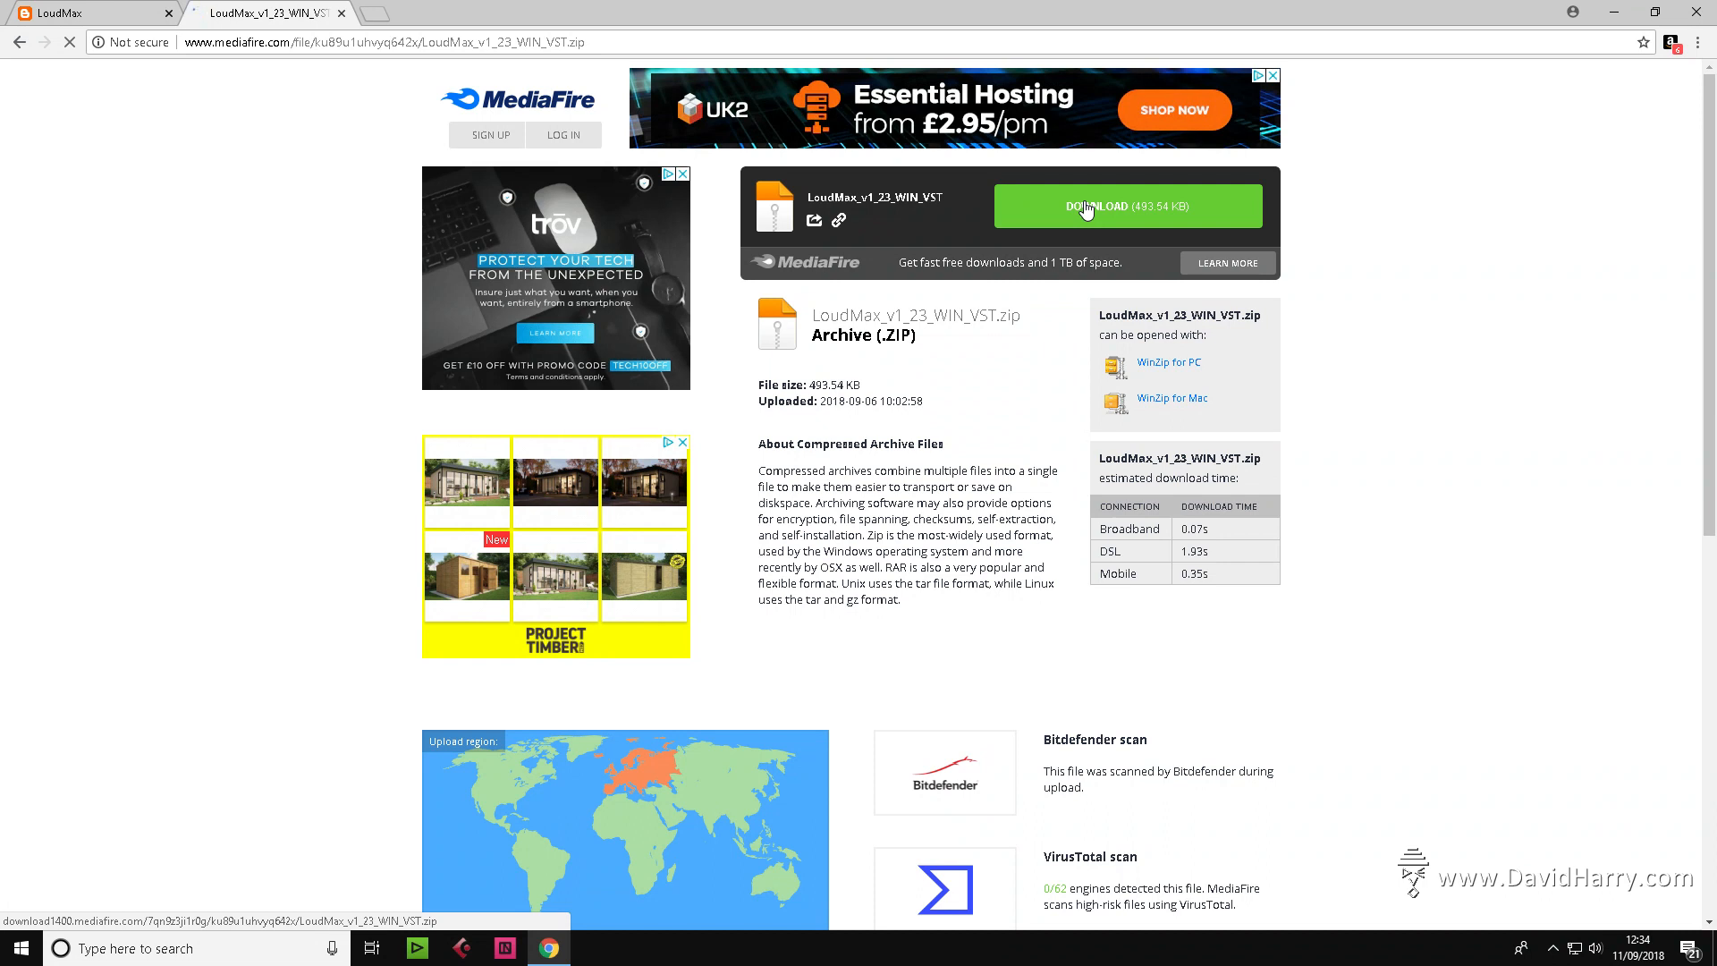
Save LoudMax_v1_23_WIN_VST.zip to the Desktop and minimize the browser.
right_click(1086, 208)
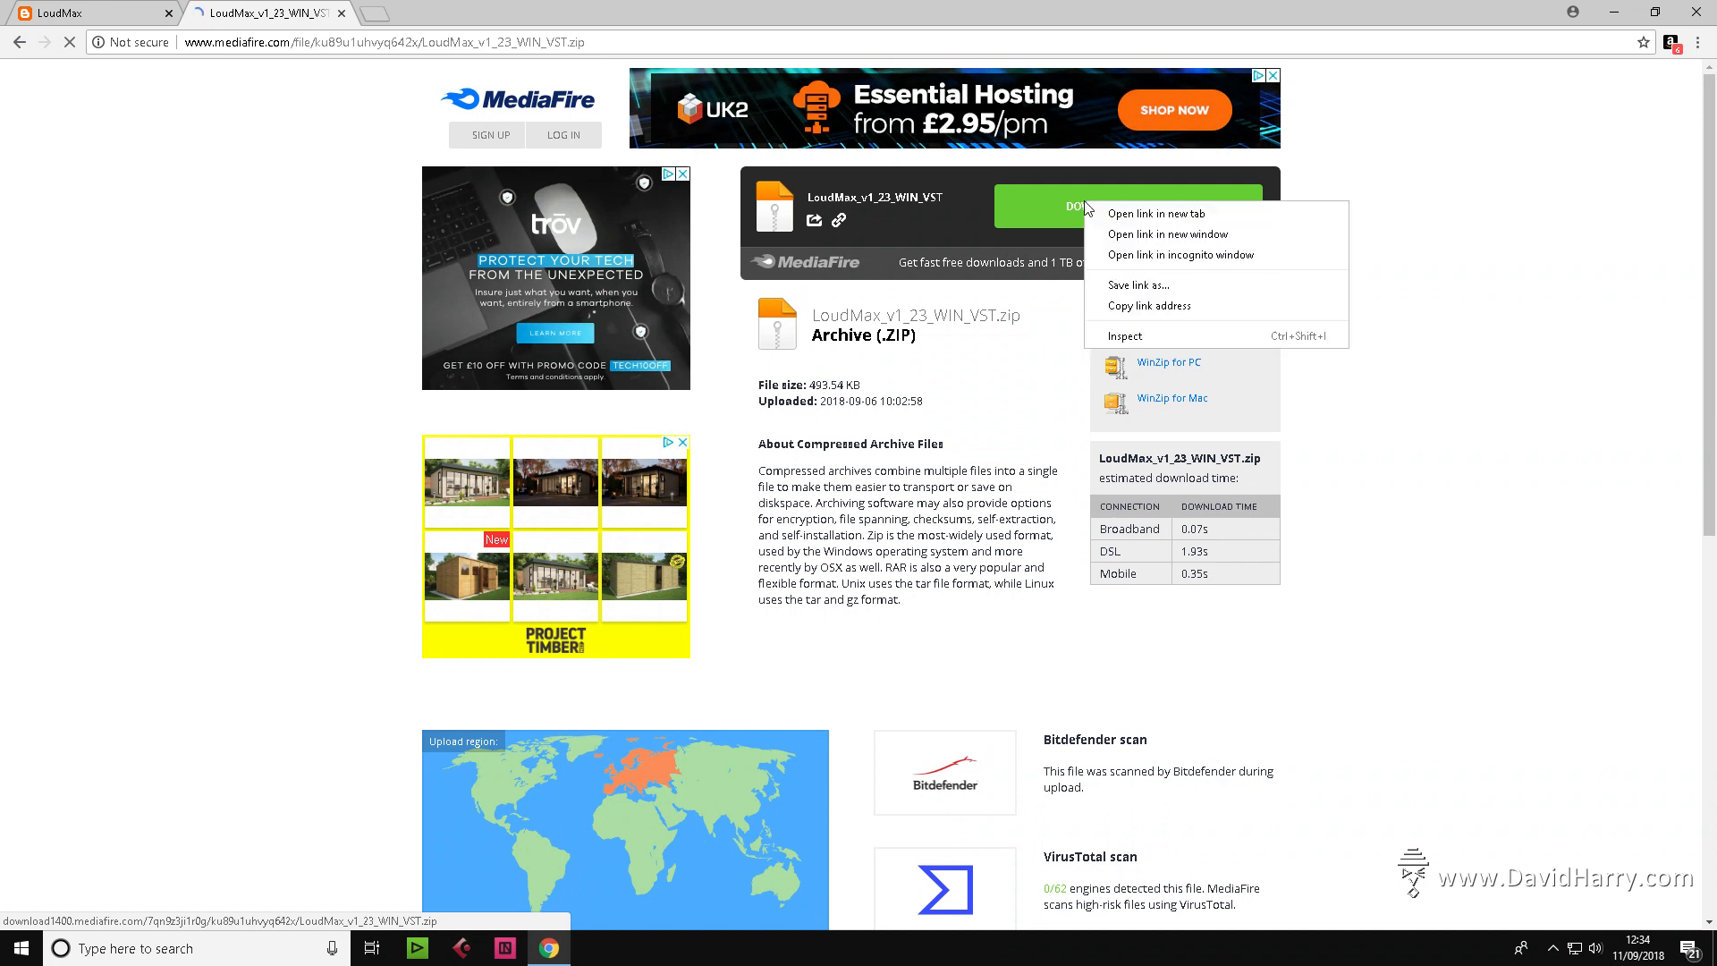
click(1138, 285)
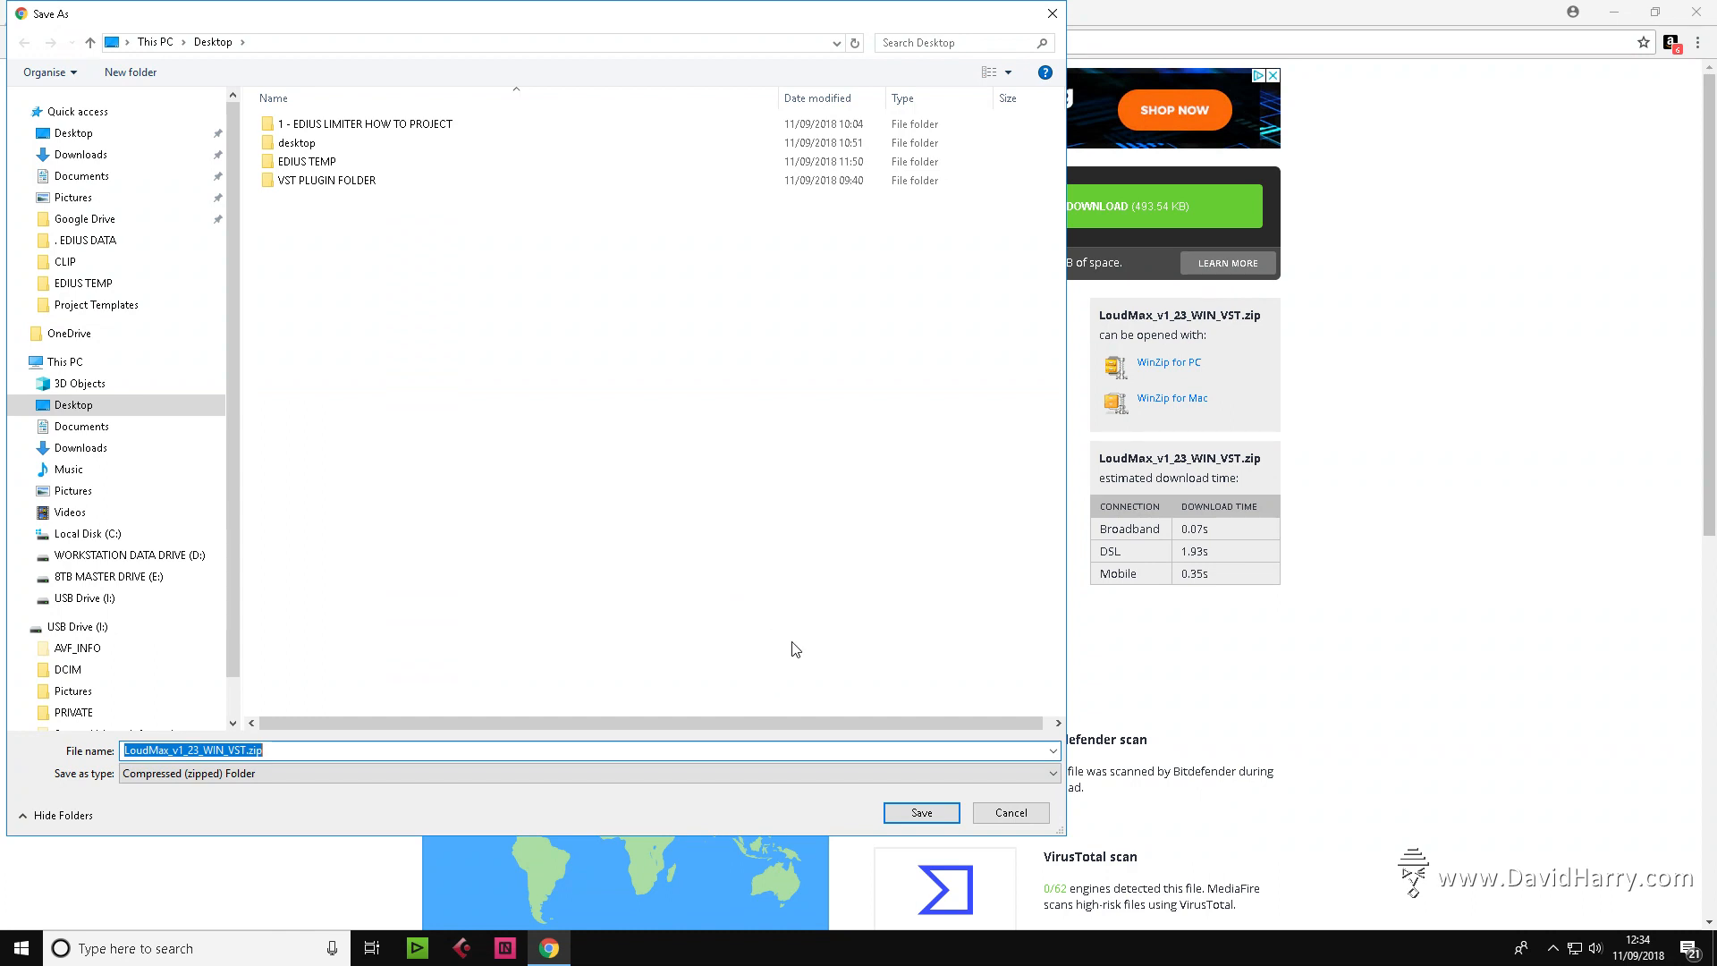
click(919, 814)
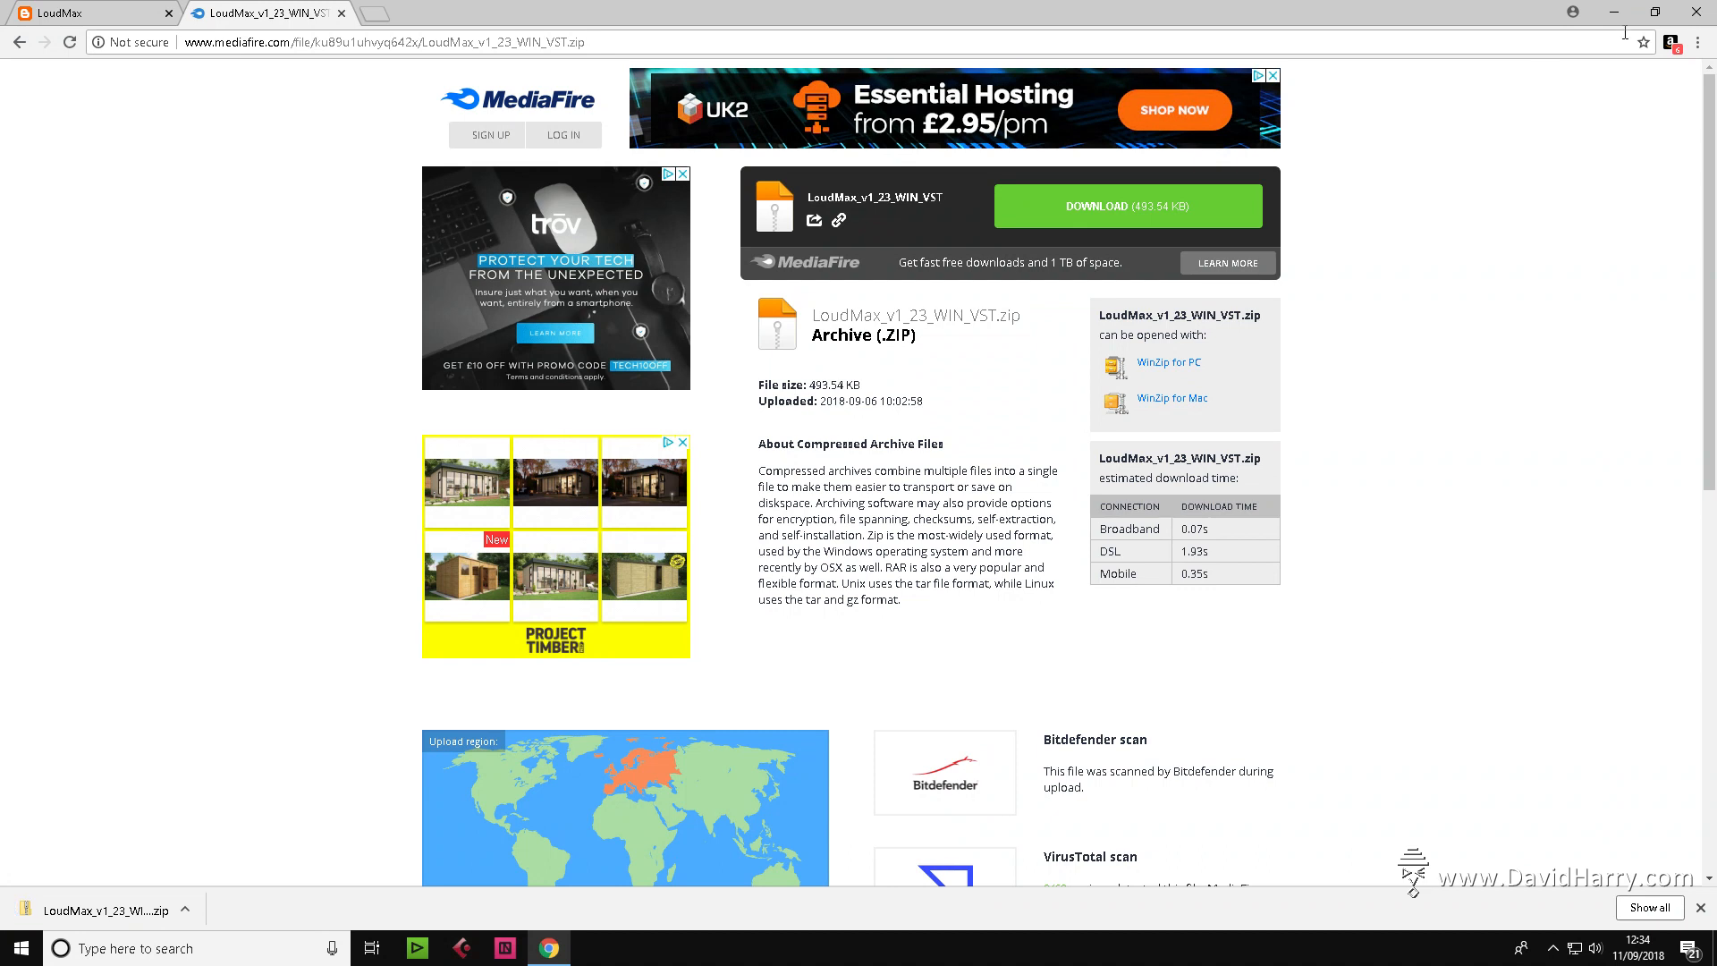
click(1616, 14)
Move the LoudMax zip to a clear area of the desktop and extract it to the default LoudMax_v1_23_WIN_VST folder.
drag(36, 490, 437, 422)
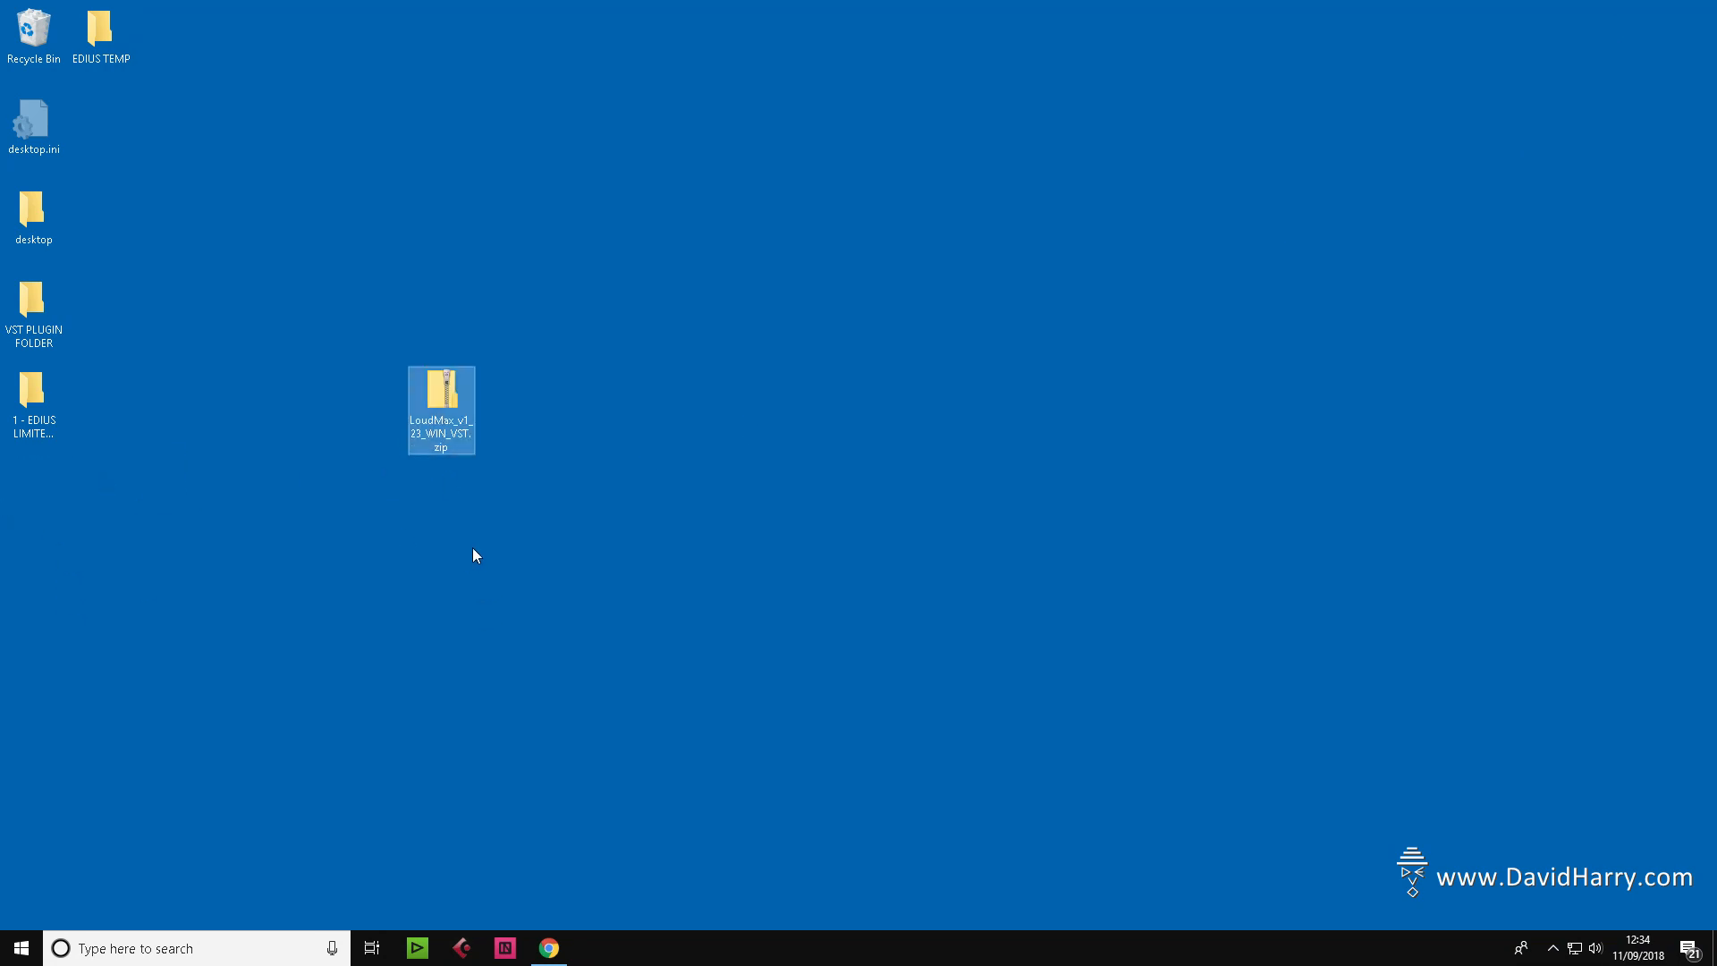
right_click(441, 388)
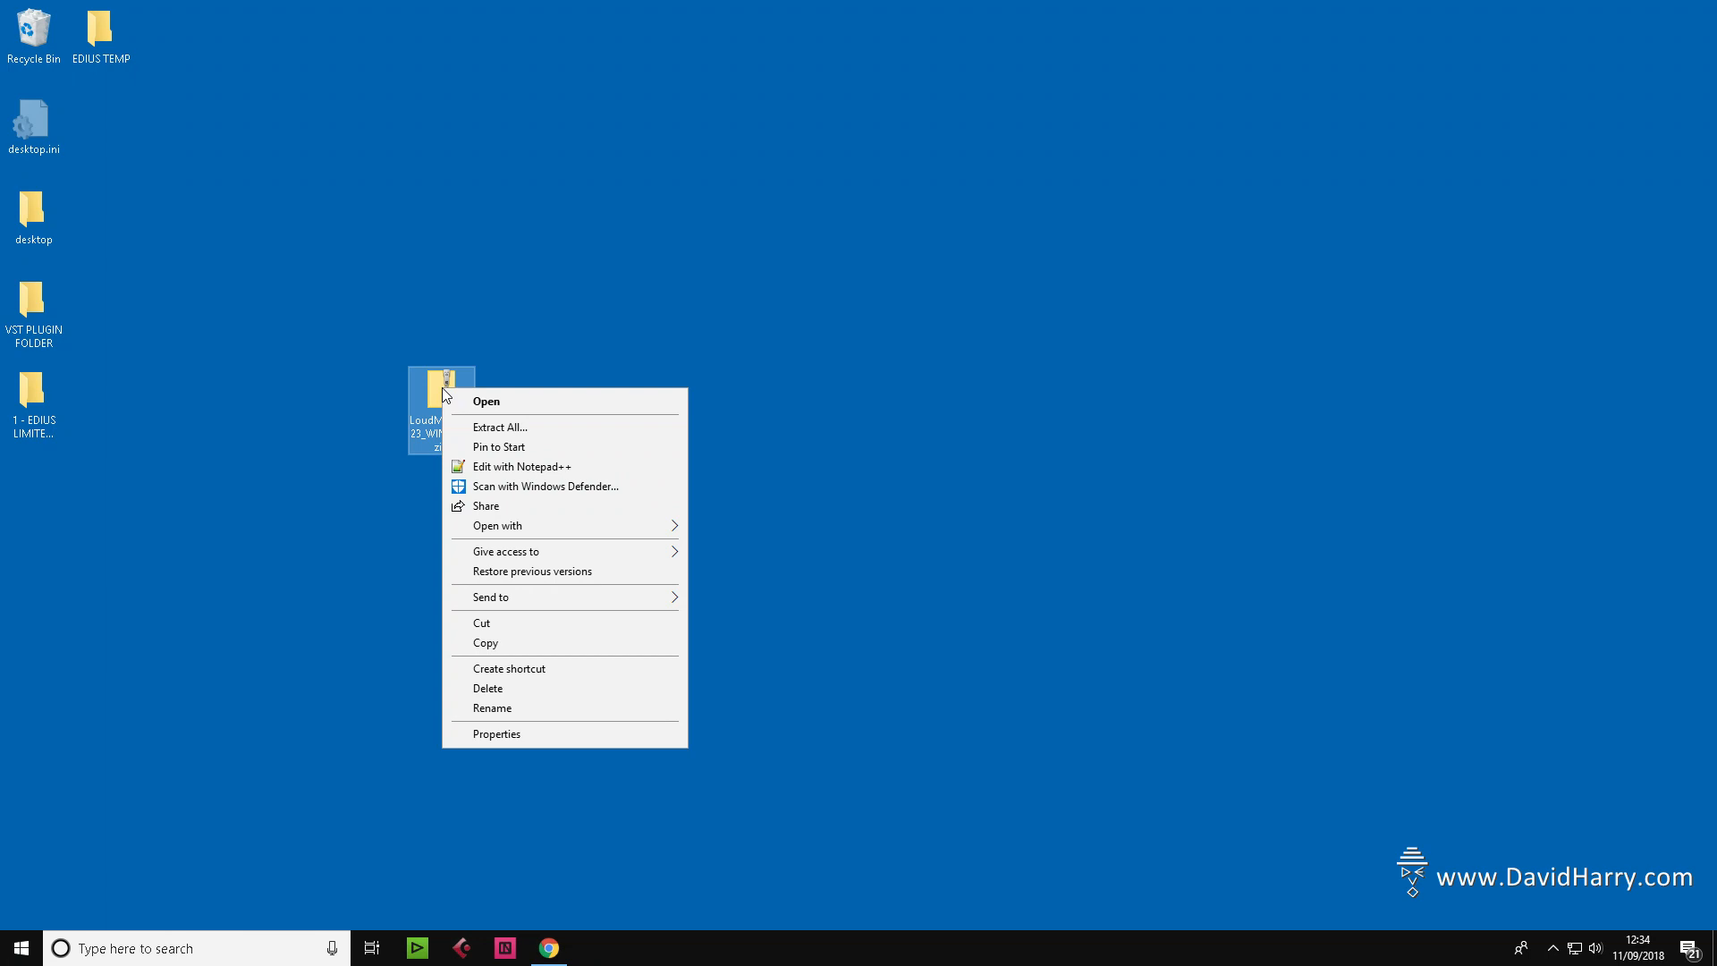
click(526, 436)
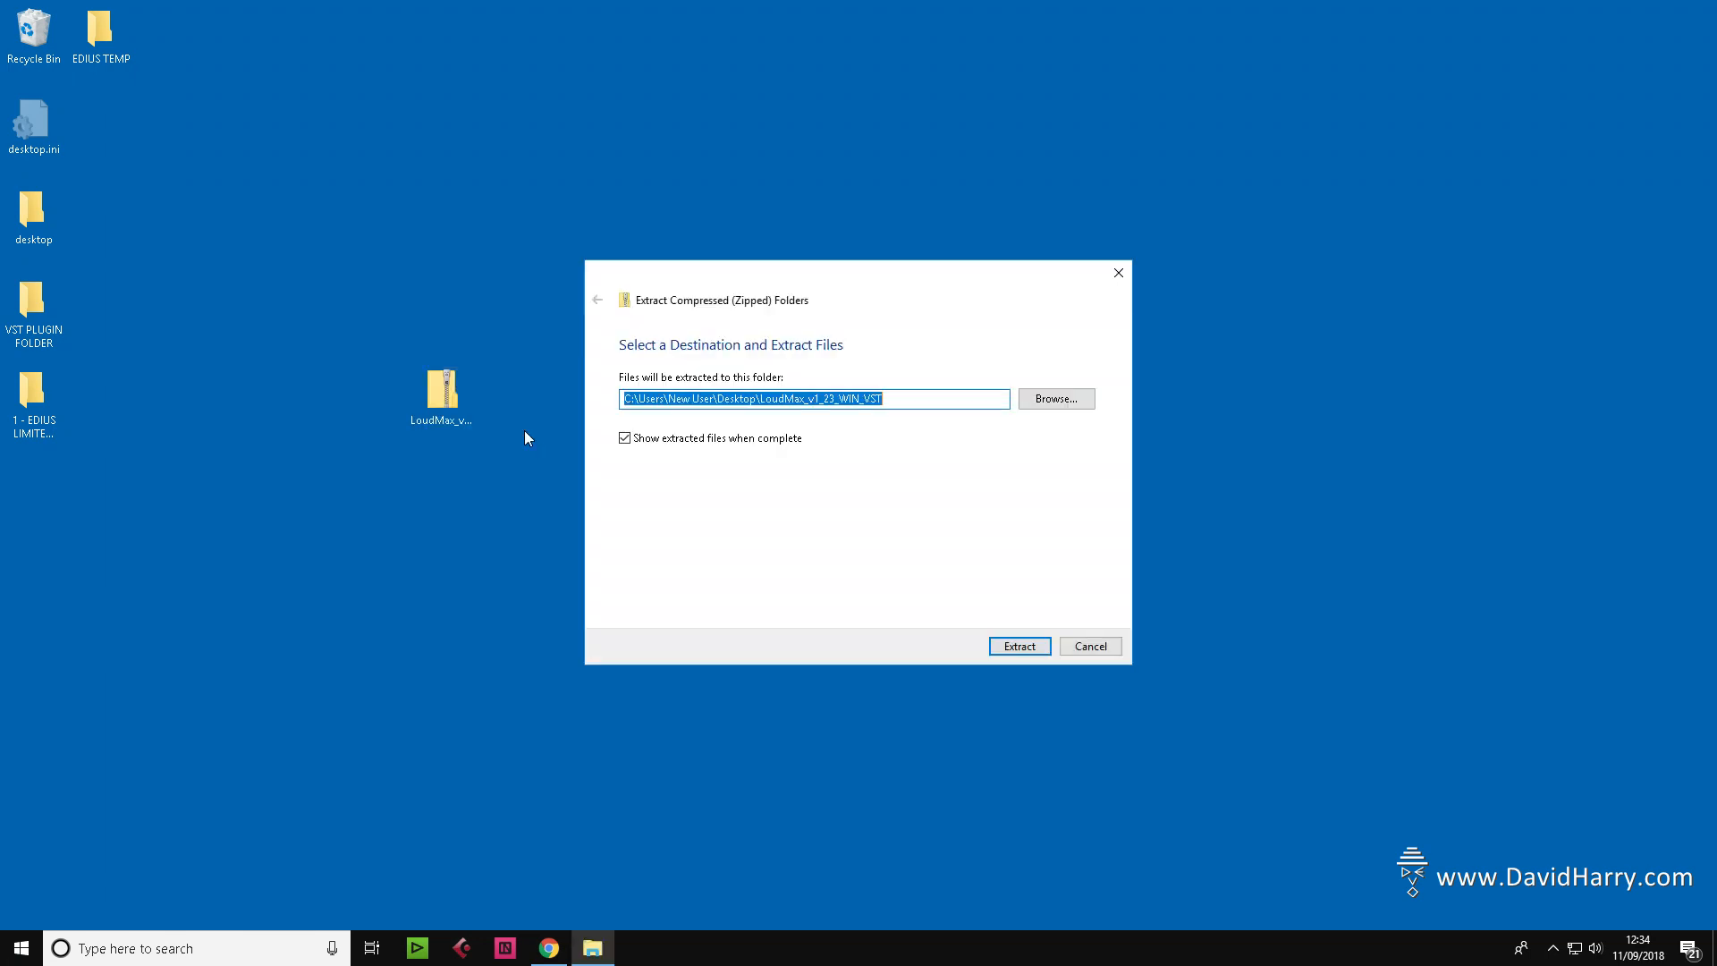
click(1019, 648)
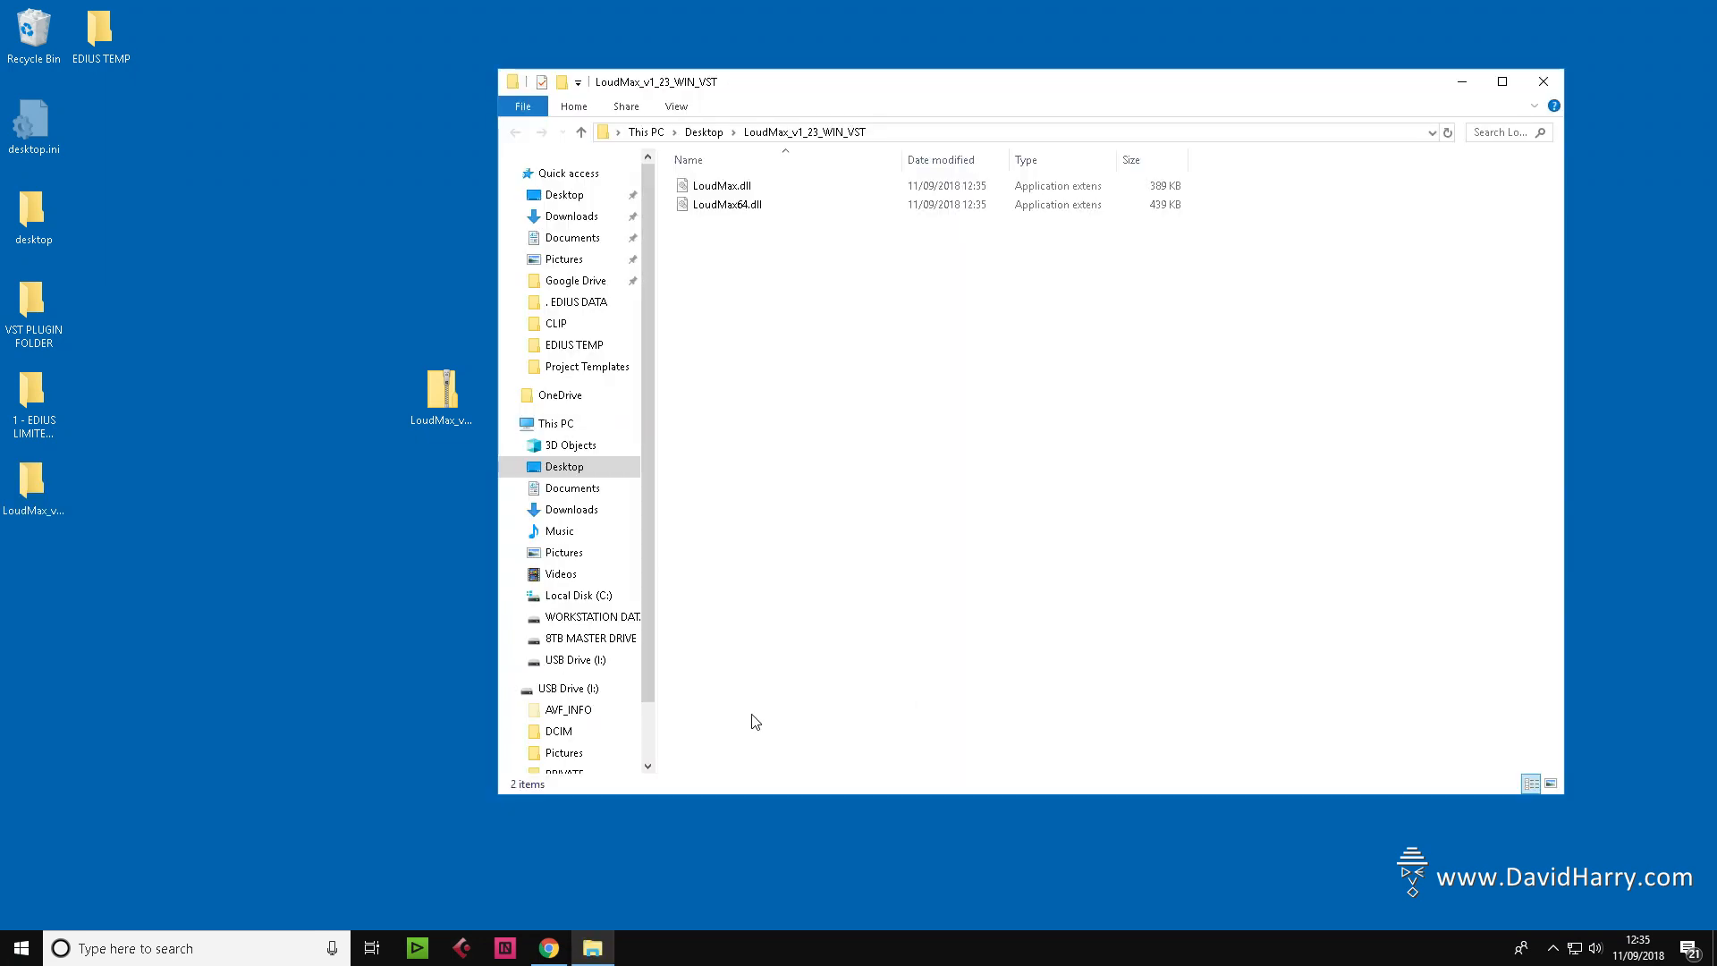
Move LoudMax64.dll from the extracted folder into VST PLUGIN FOLDER on the desktop, then minimize the folder window.
drag(741, 277, 714, 189)
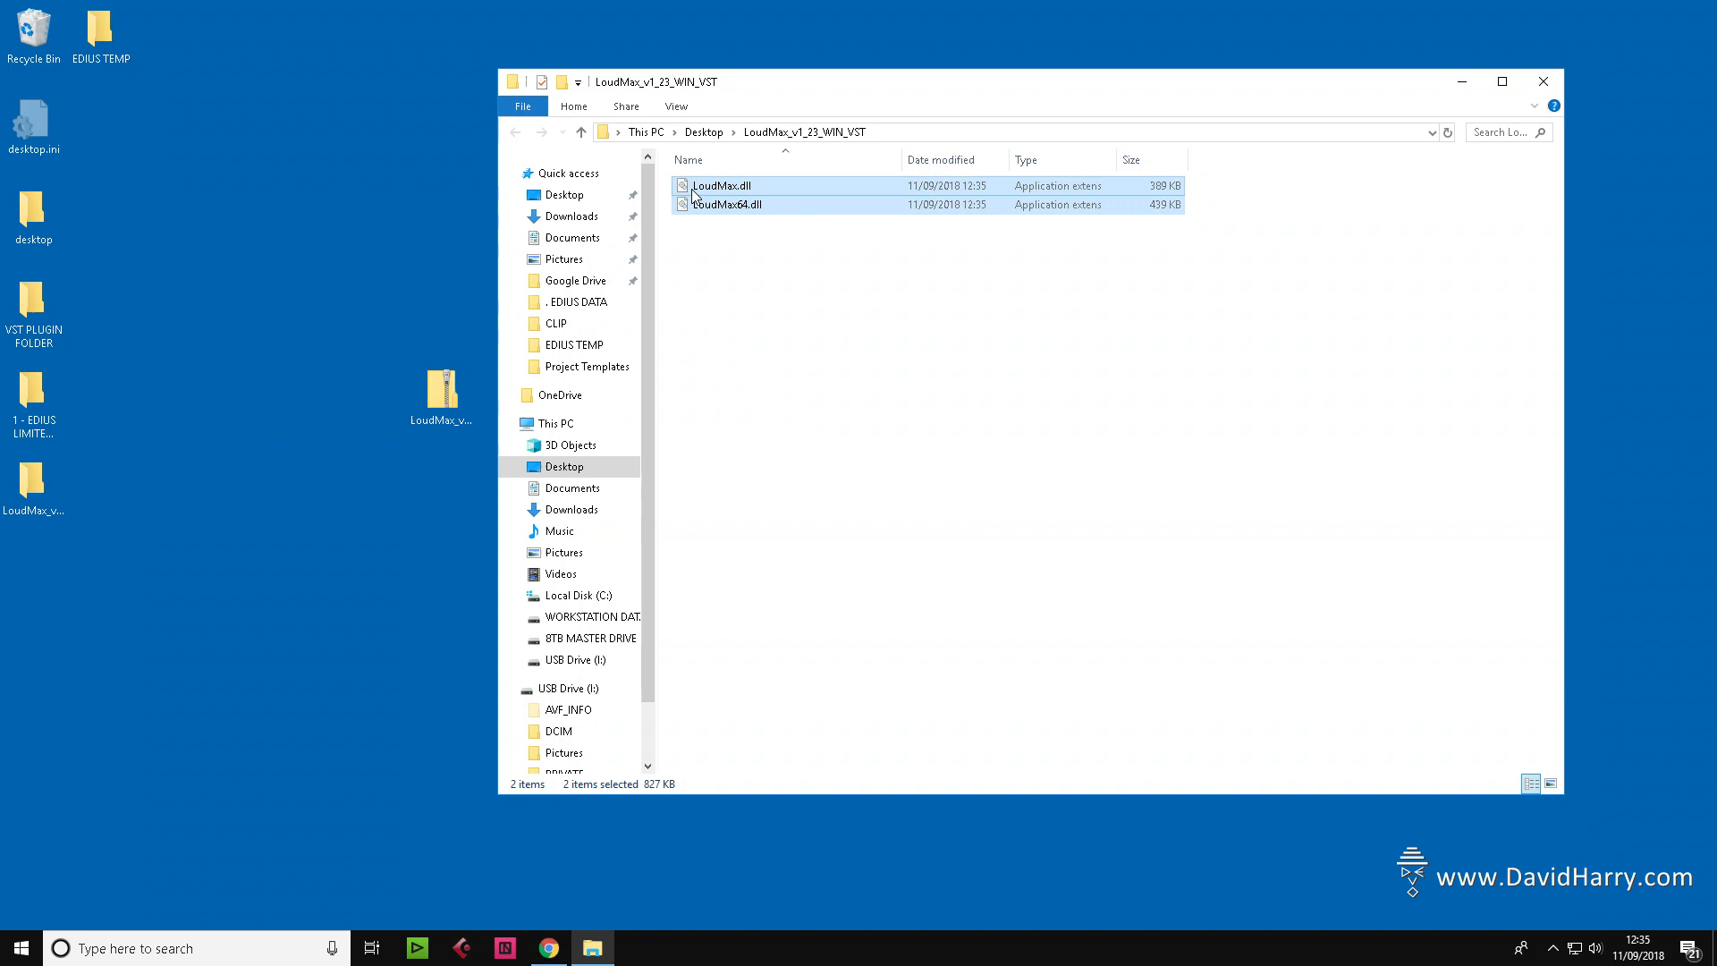
click(750, 379)
click(707, 188)
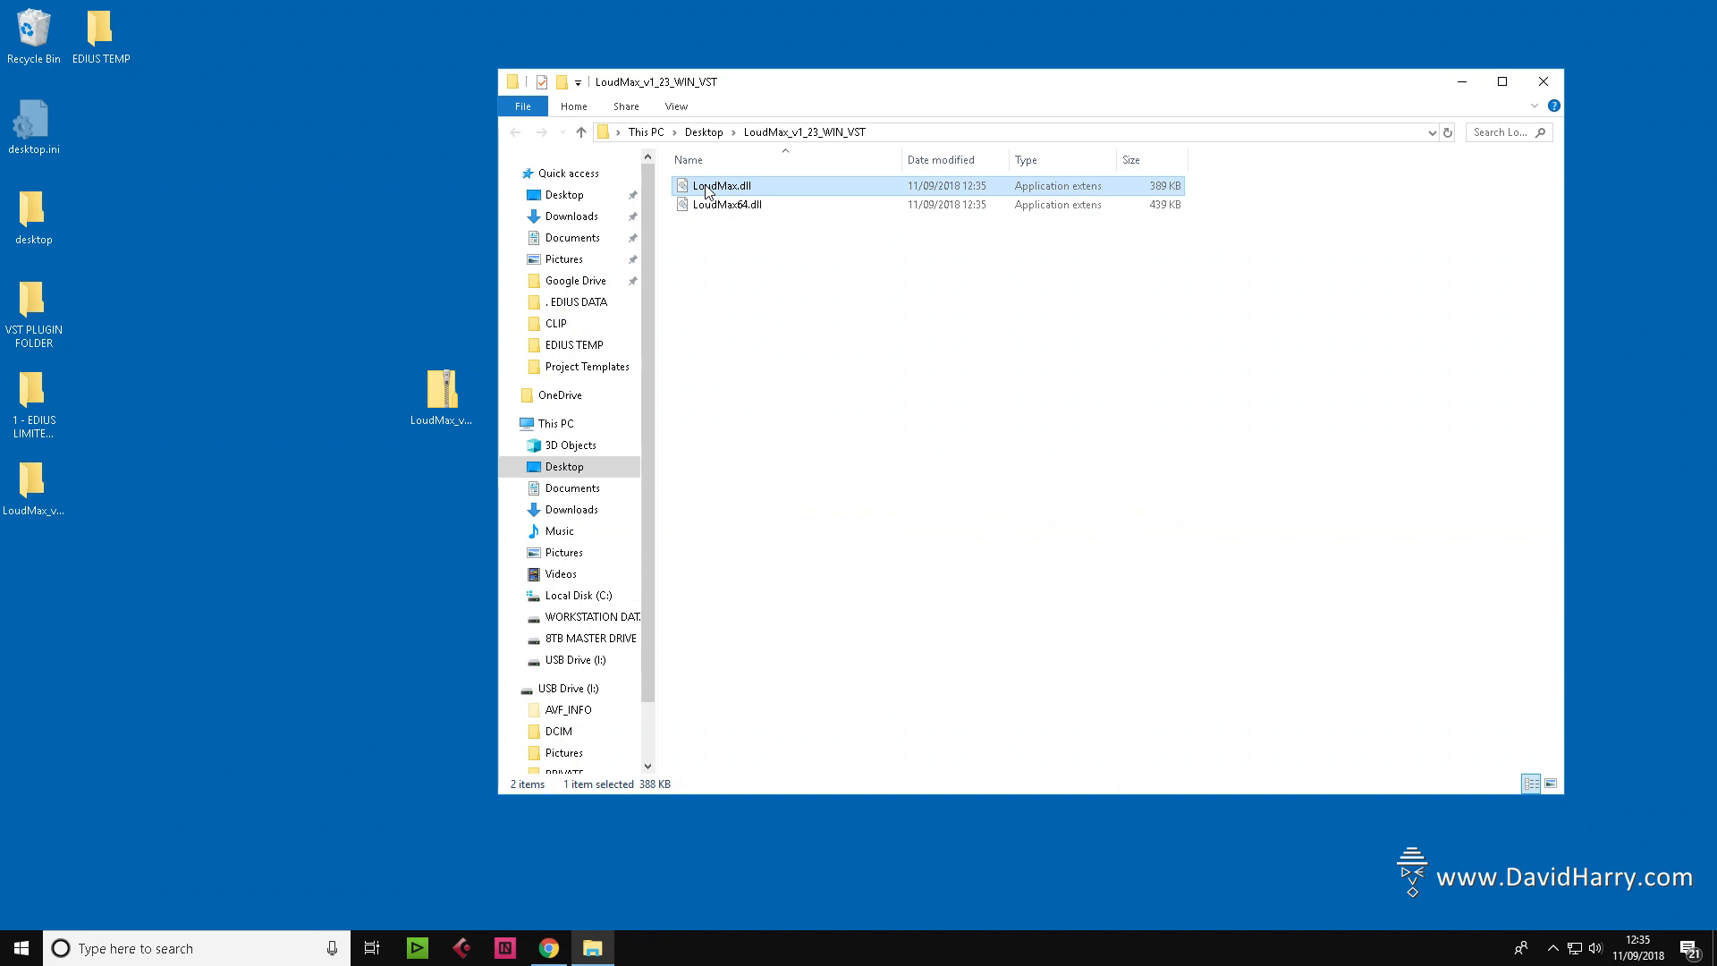
click(711, 208)
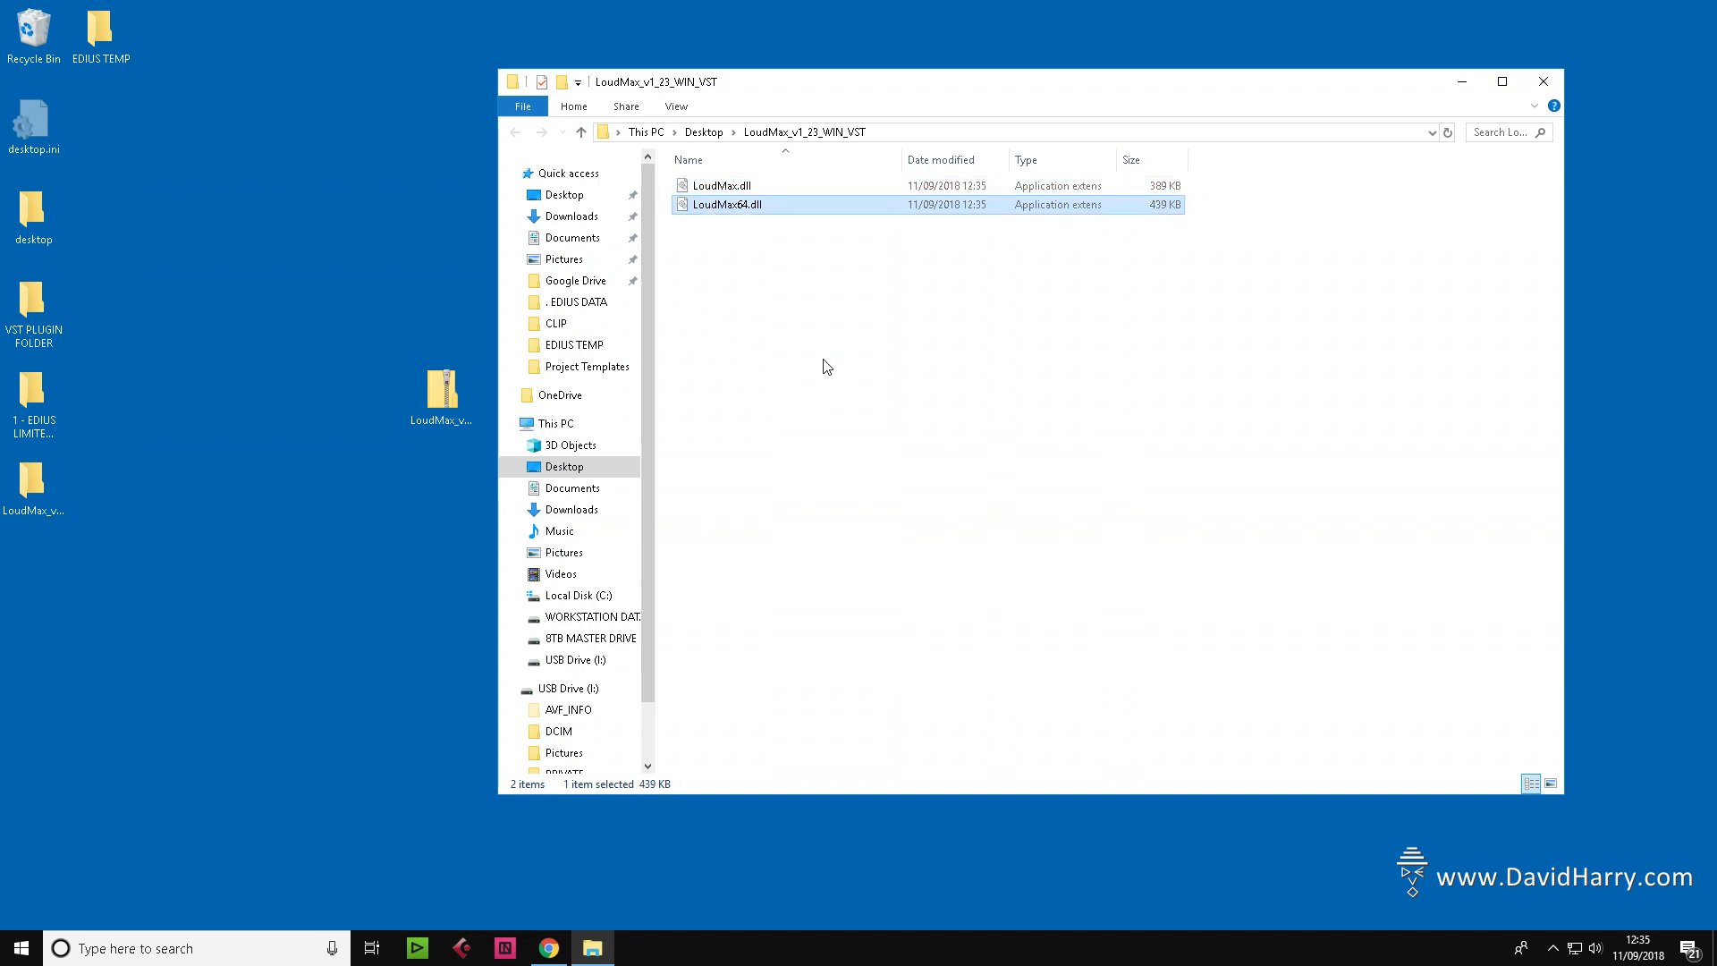
click(823, 363)
click(709, 207)
drag(437, 242, 30, 325)
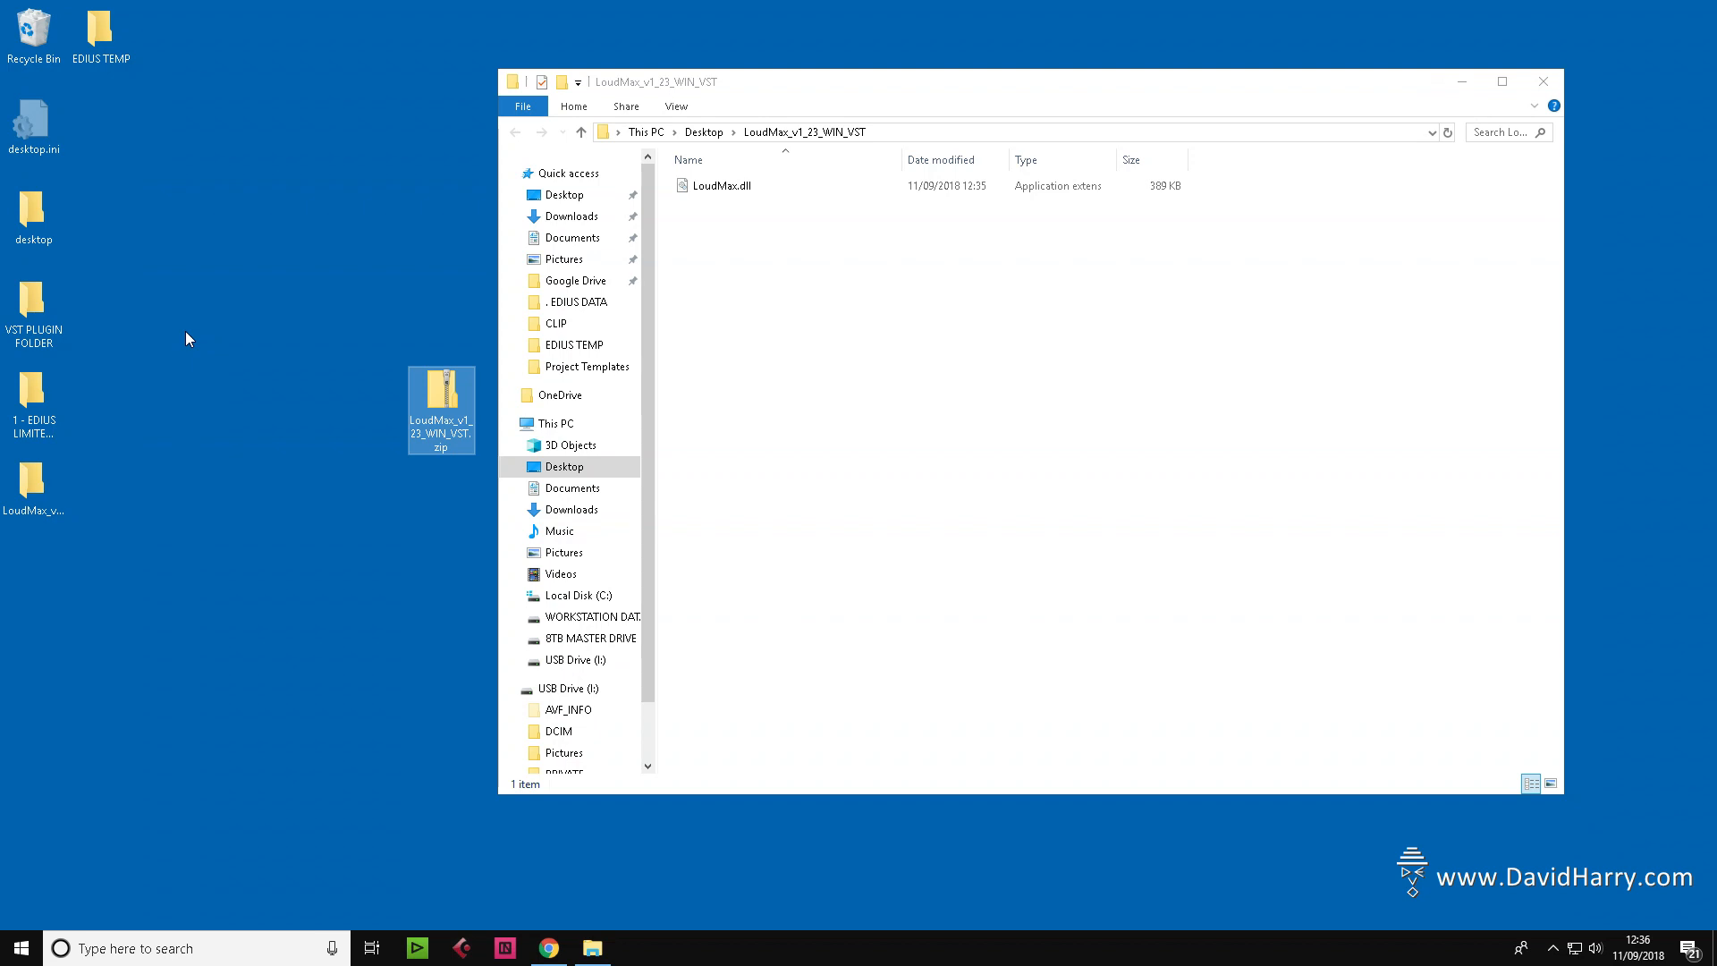
click(1470, 89)
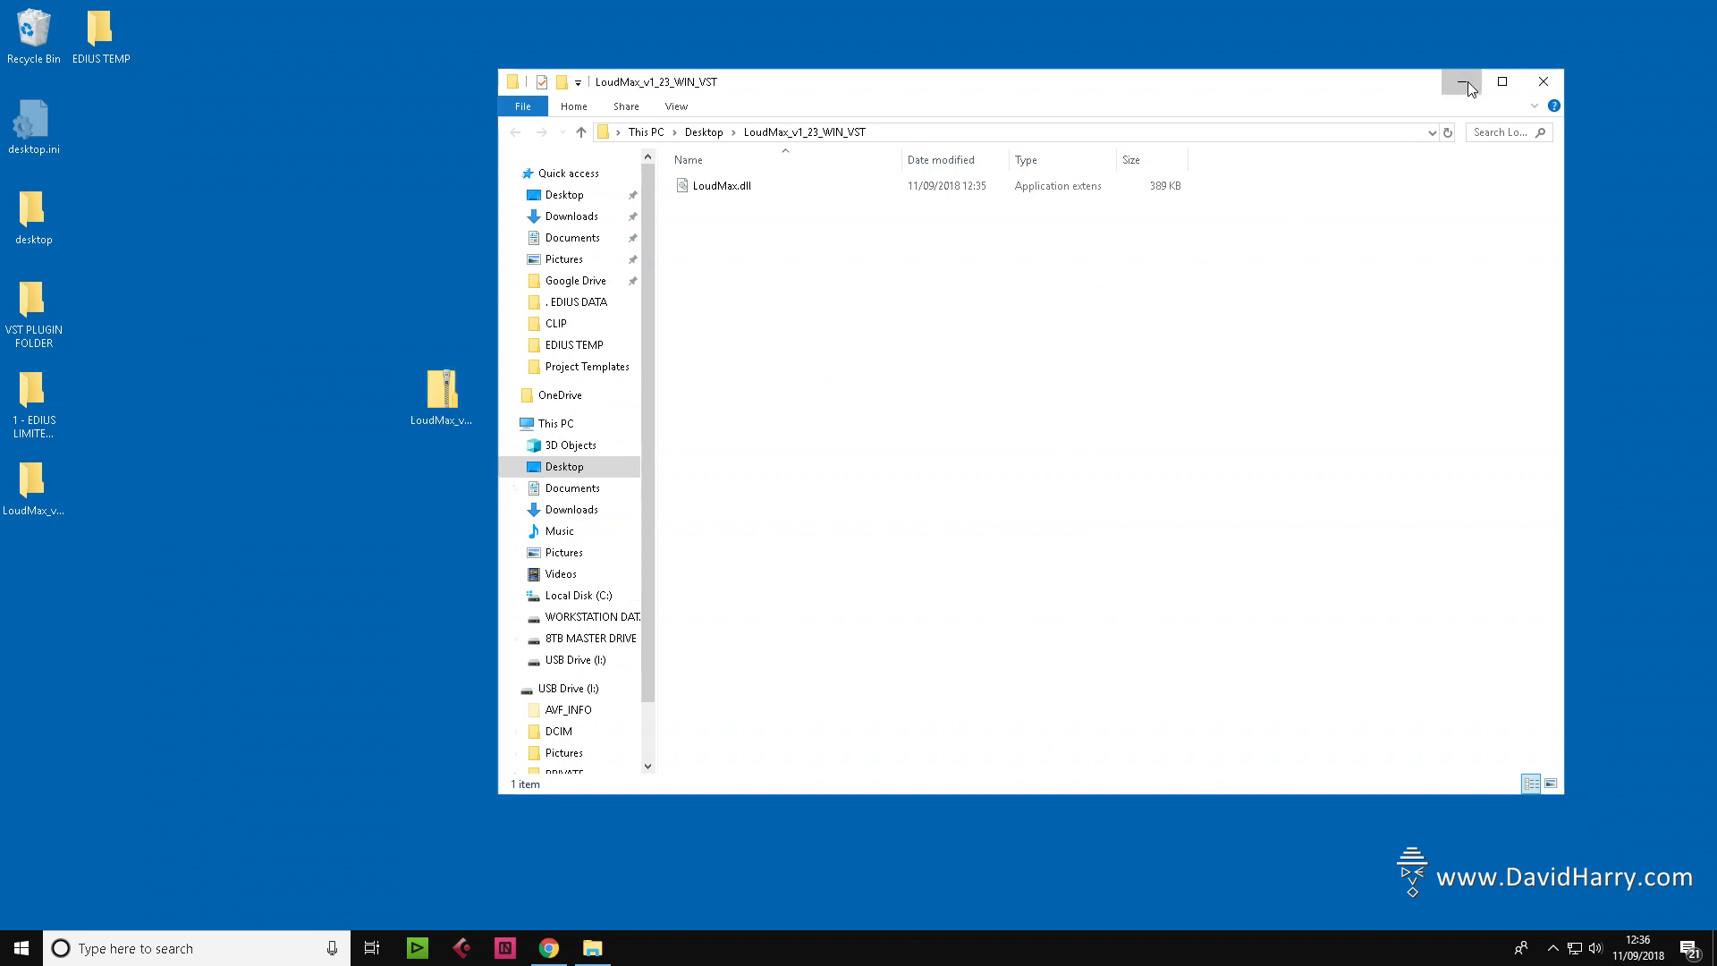
click(1470, 89)
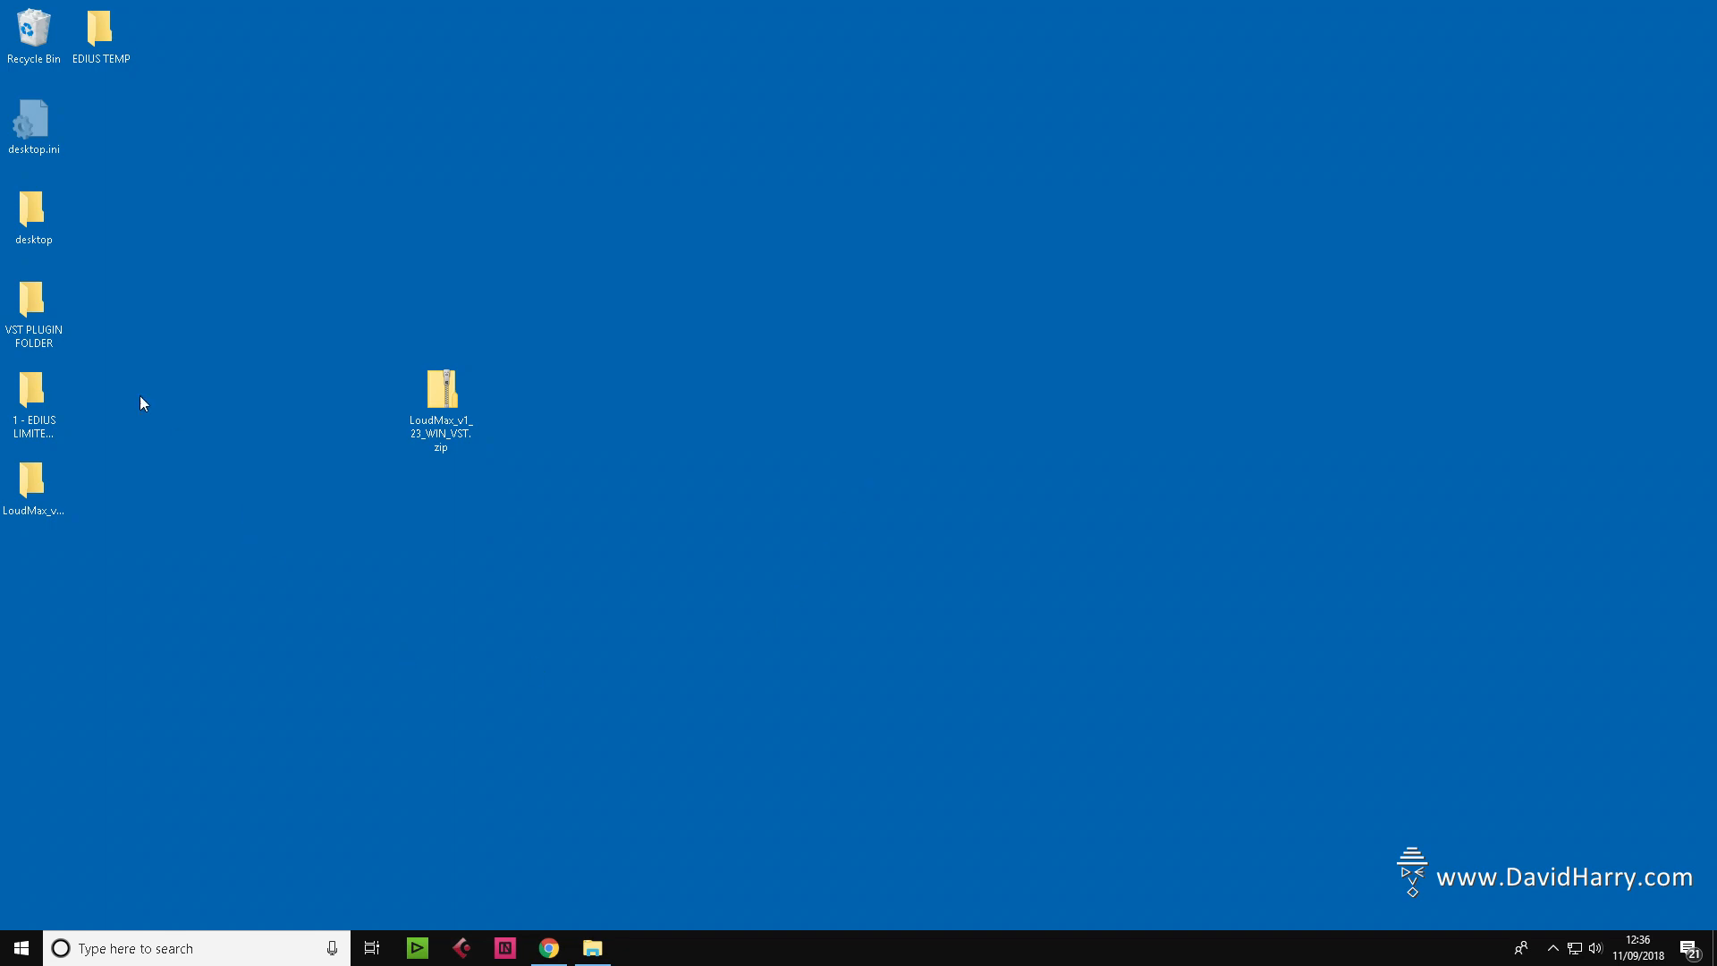
Open EDIUS LIMITER HOW TO PROJECT.ezp from the . EDIUS DATA folder inside the desktop project folder.
click(56, 398)
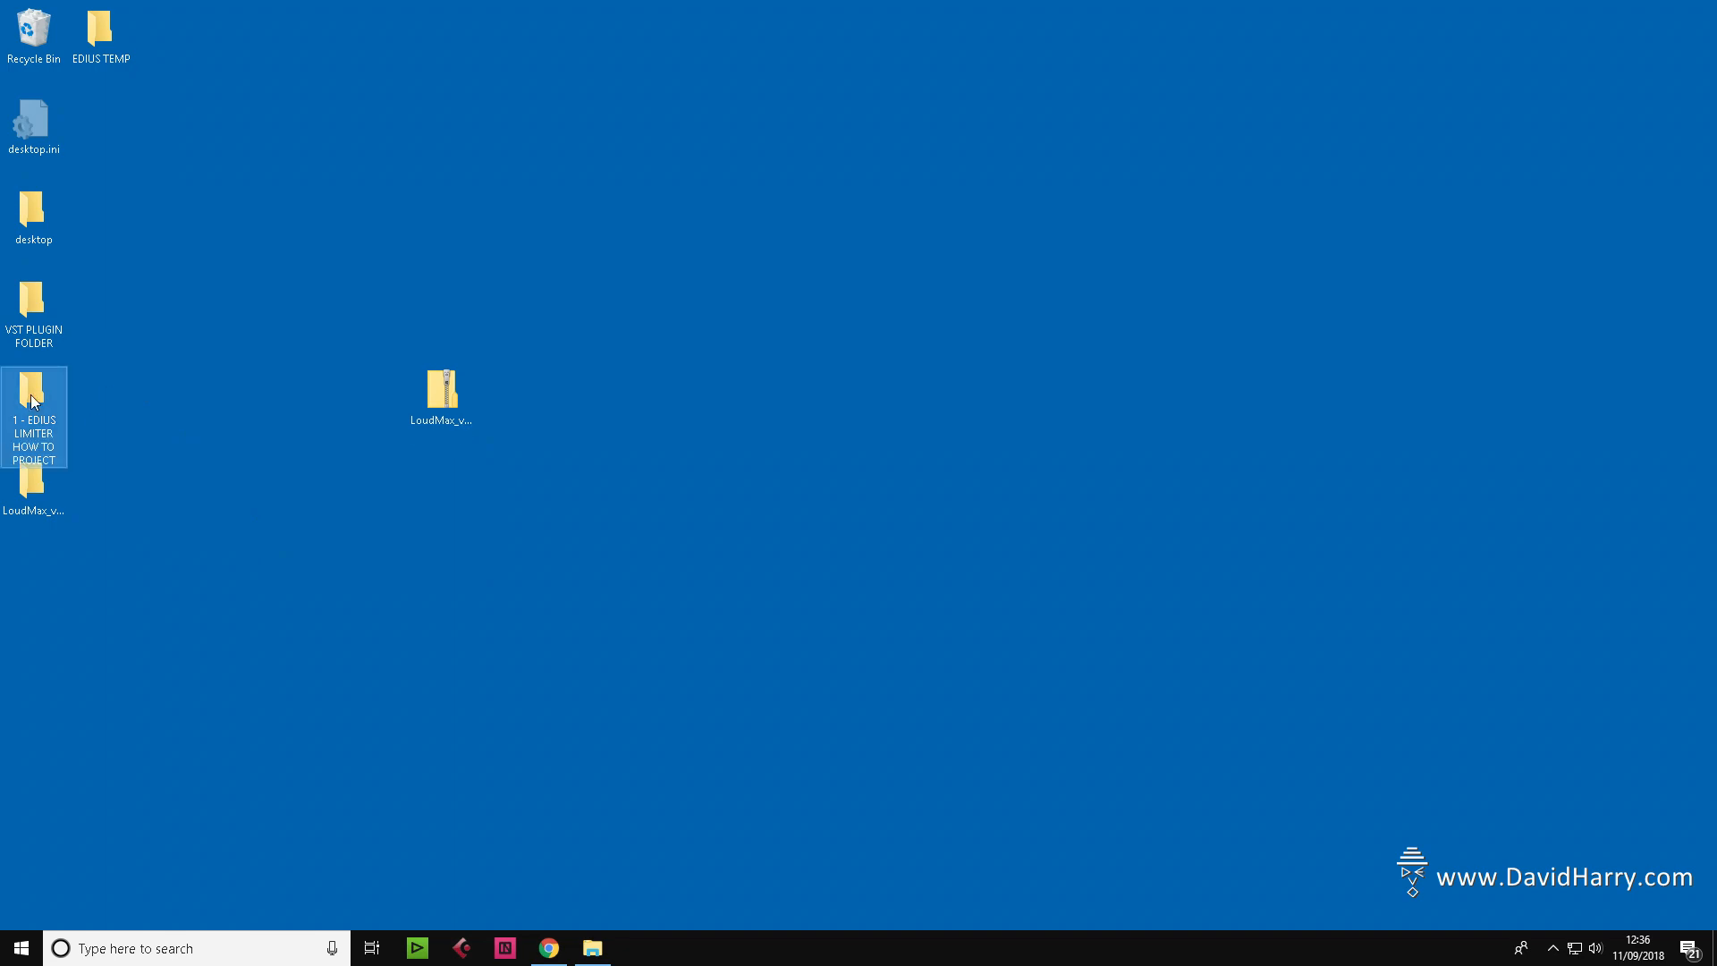
double_click(48, 395)
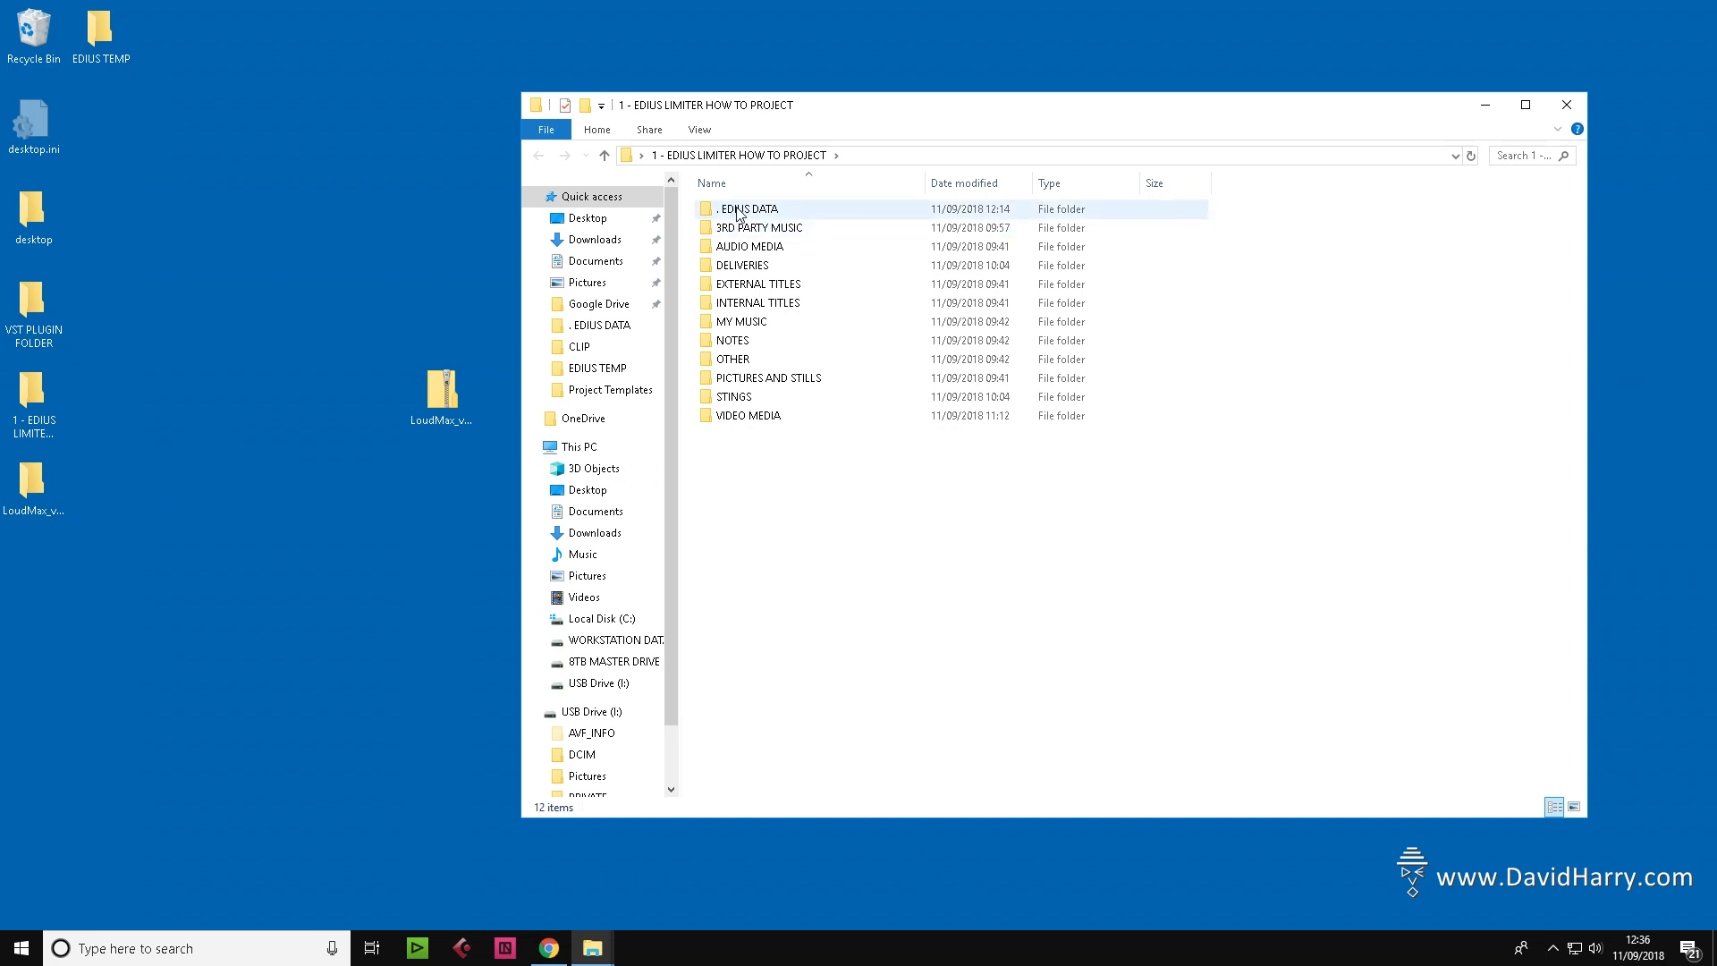
double_click(740, 213)
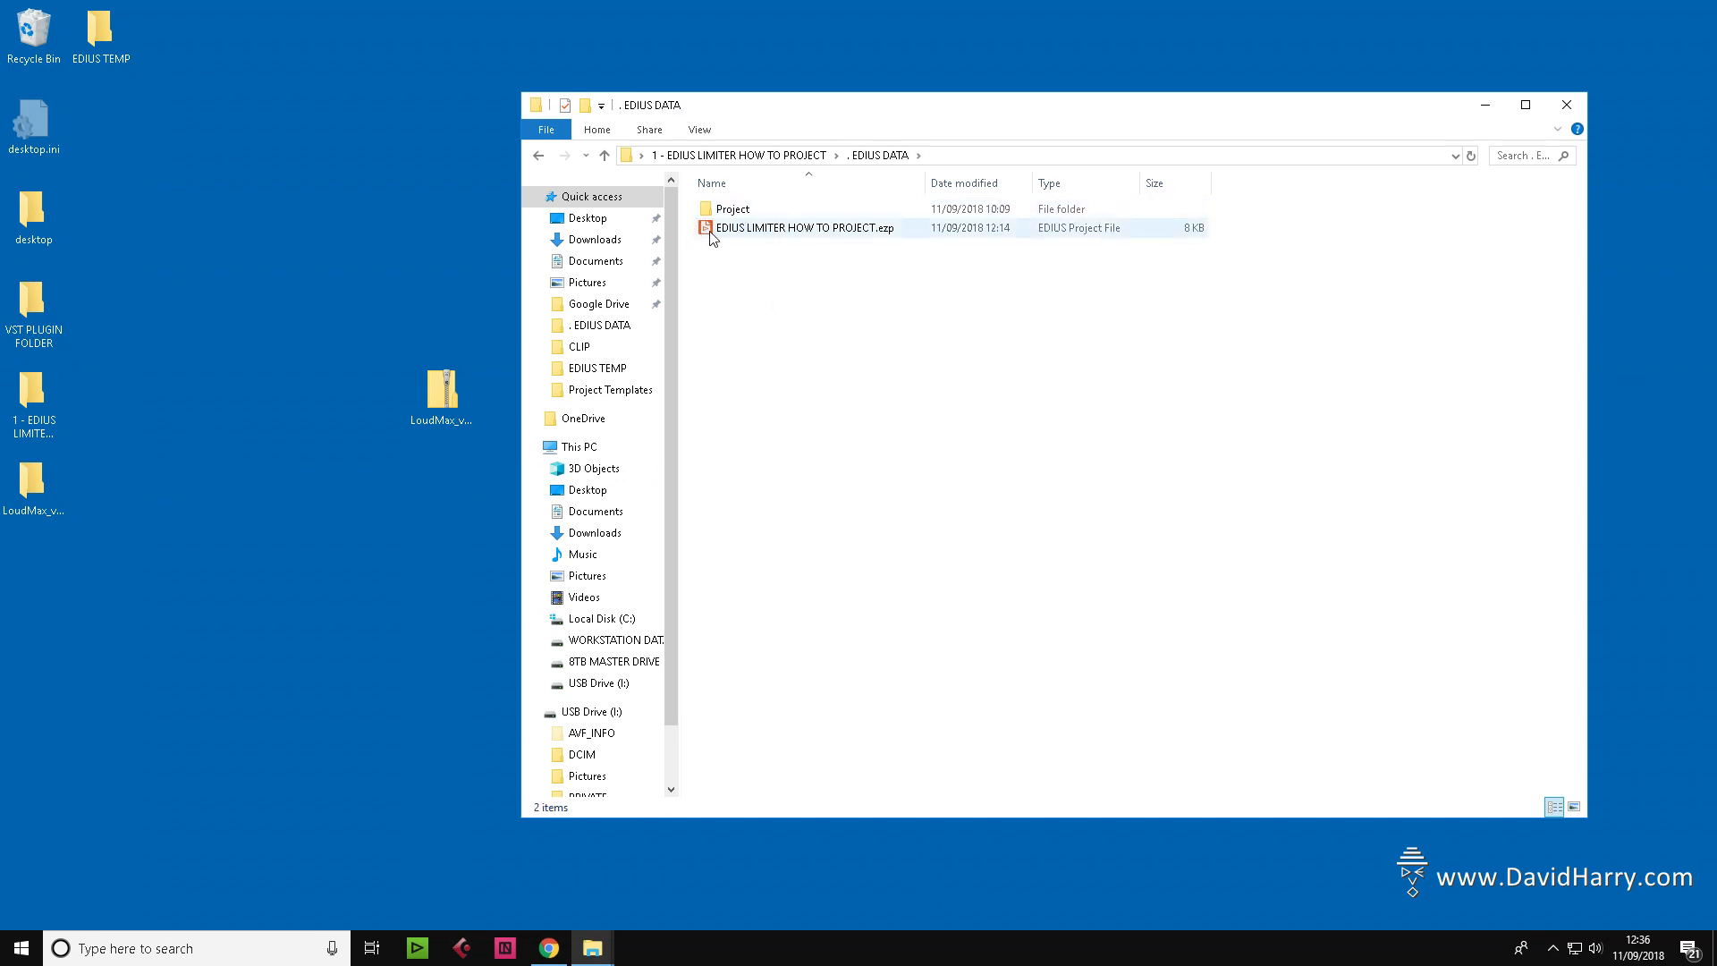
double_click(712, 233)
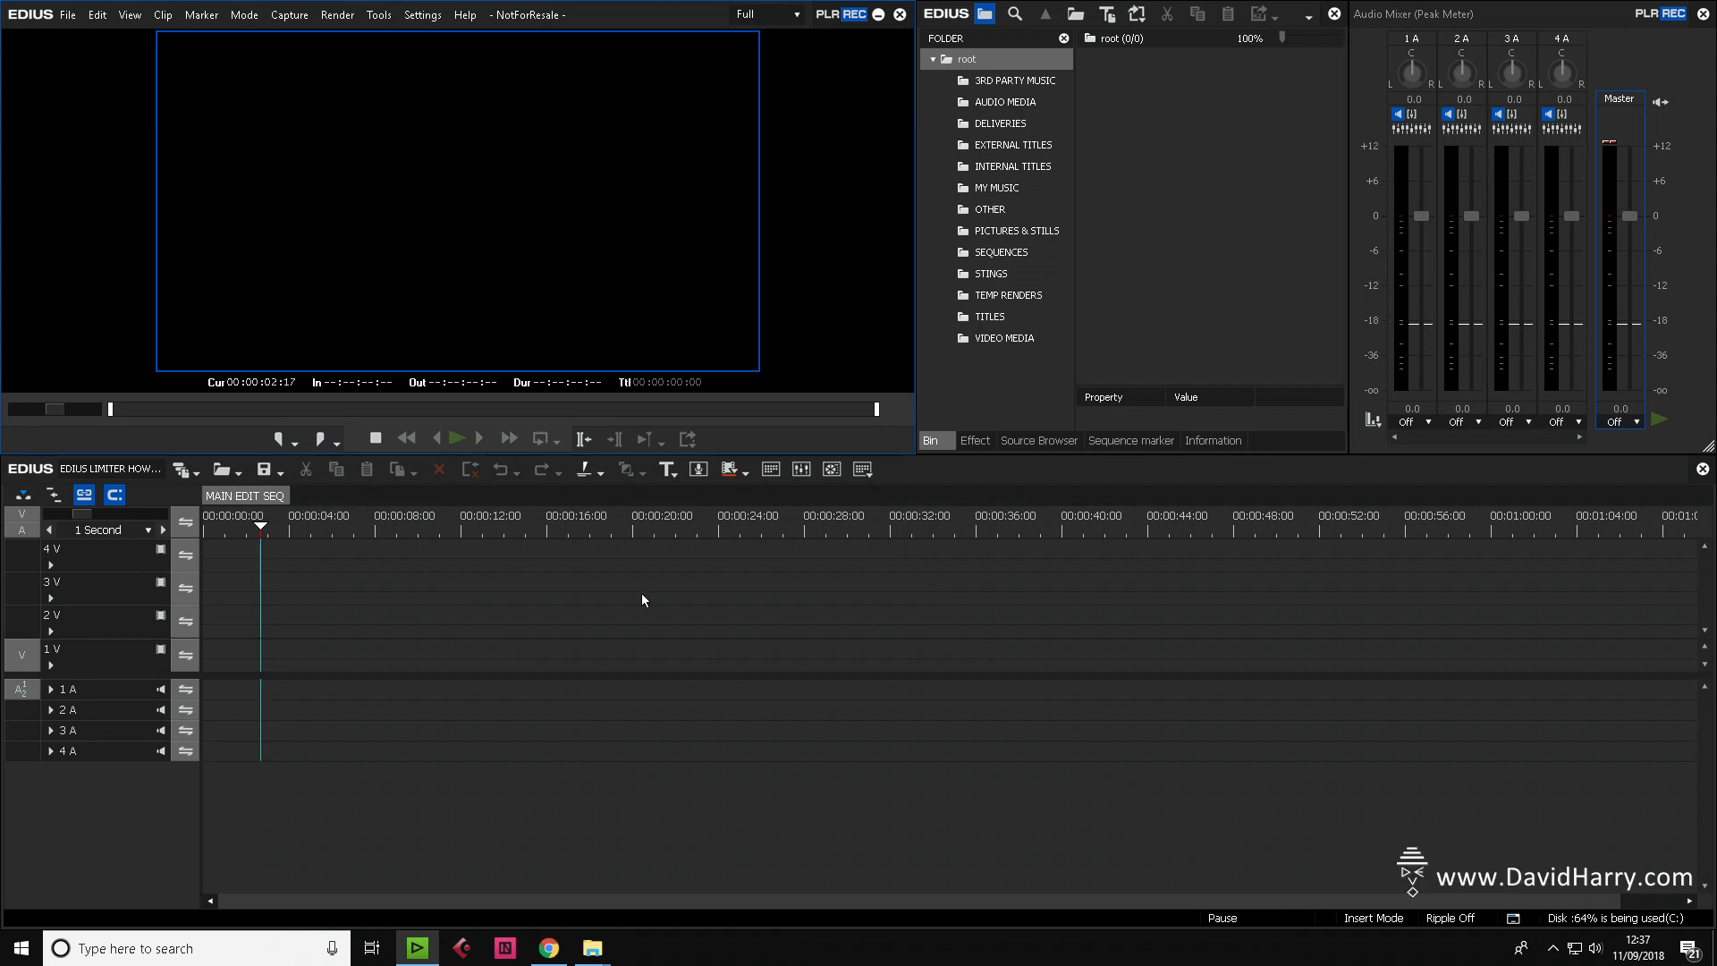
Open the VST Plug-in Bridge page of the System Settings and move the dialog towards the middle of the screen.
click(425, 21)
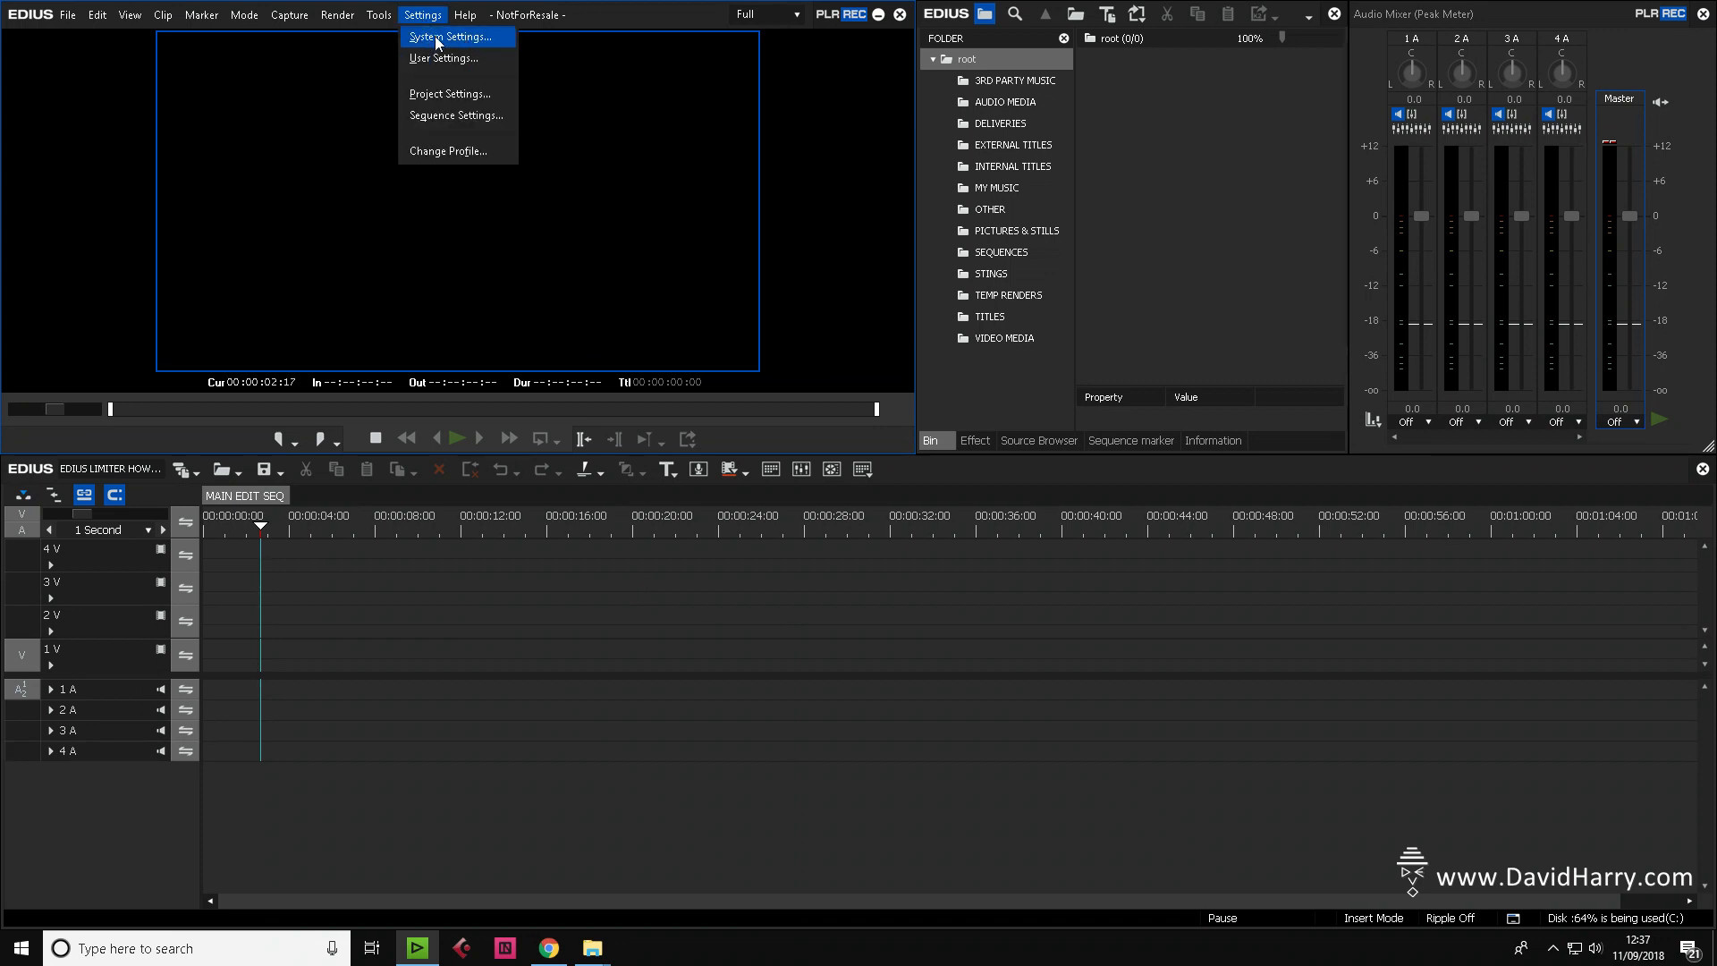
click(435, 36)
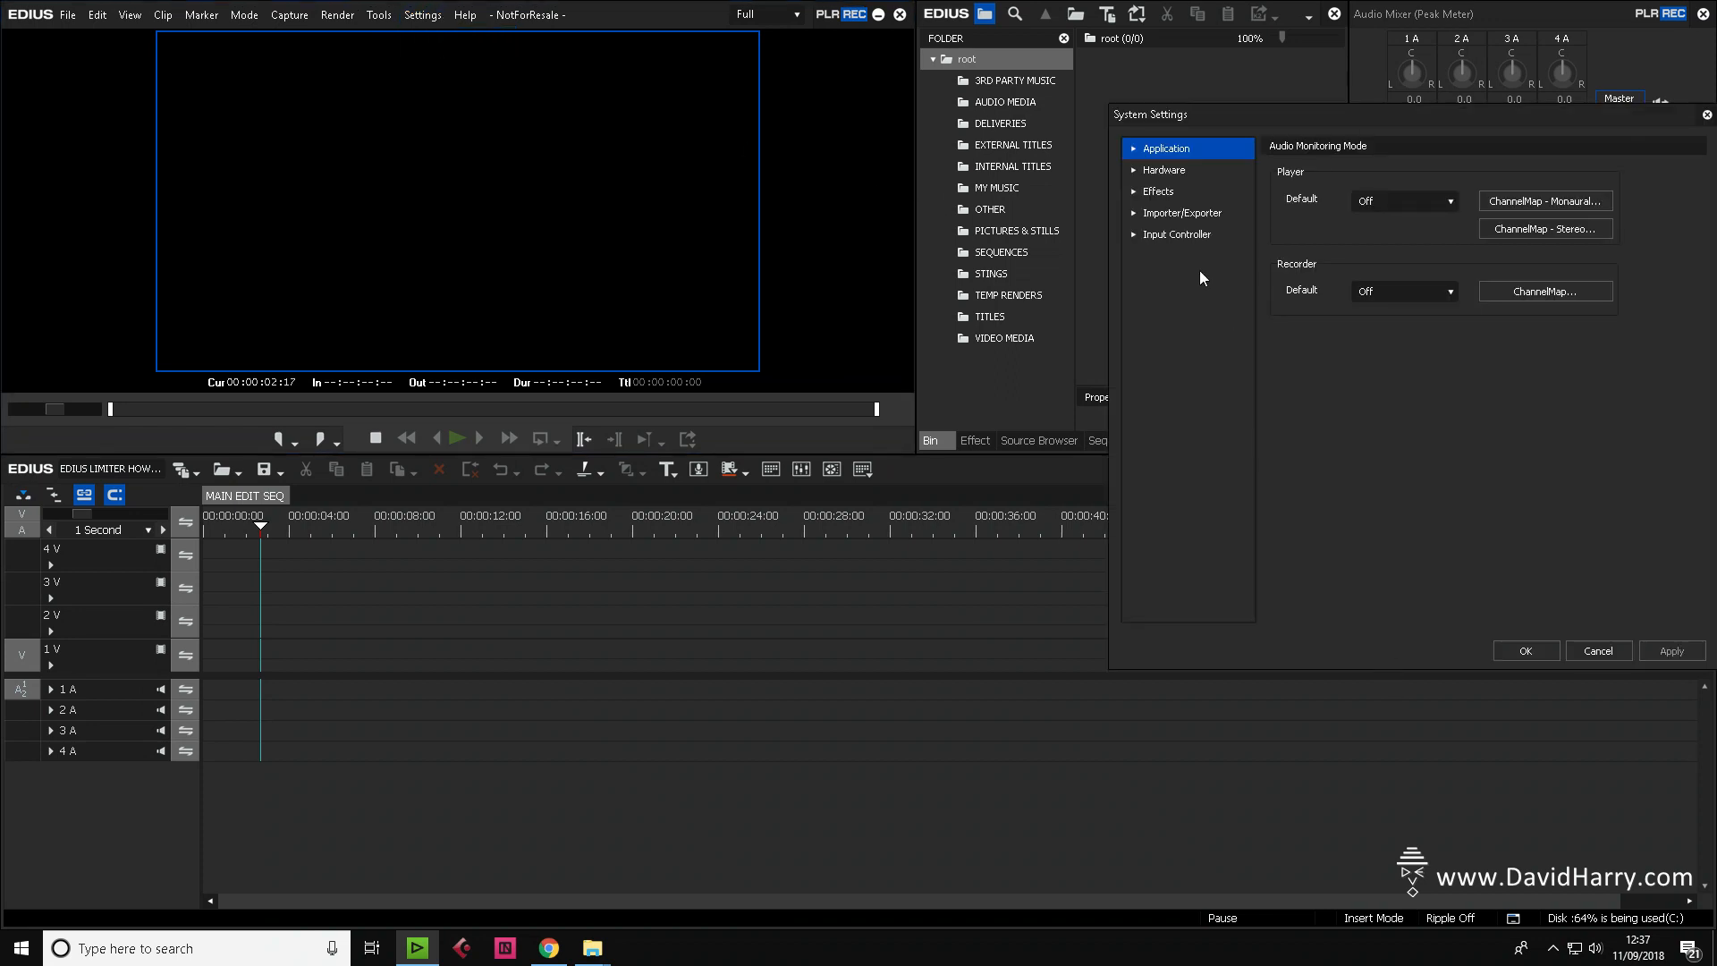
click(1135, 193)
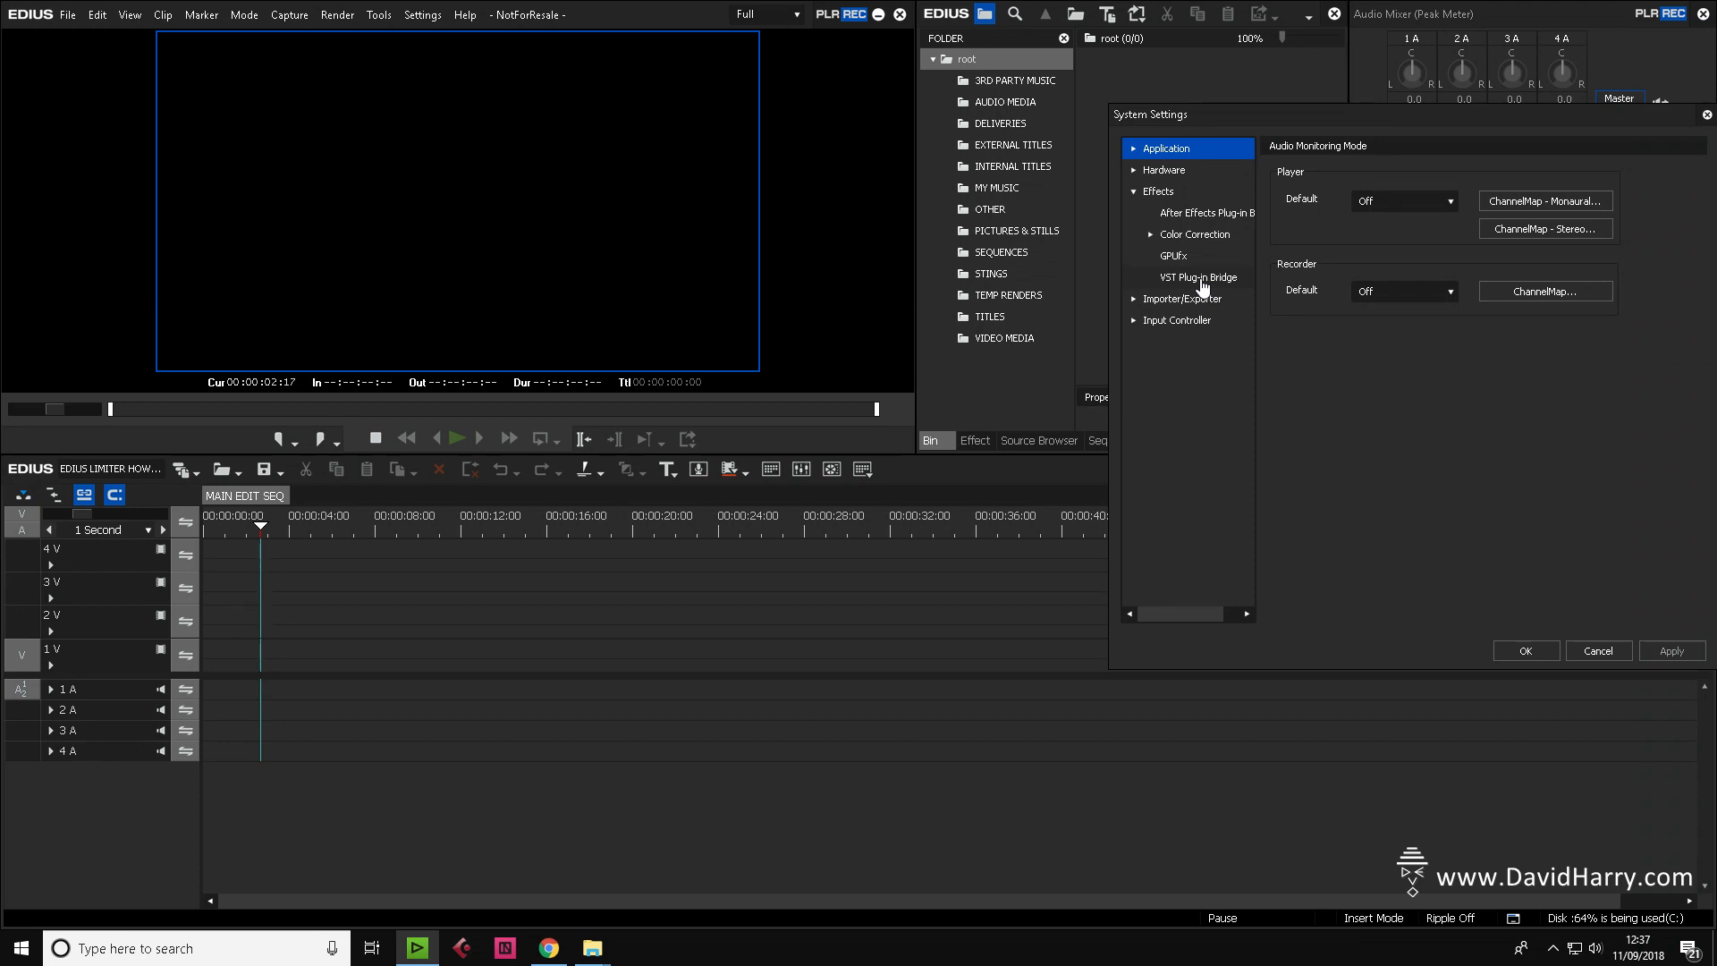
click(1203, 284)
drag(1422, 114, 773, 228)
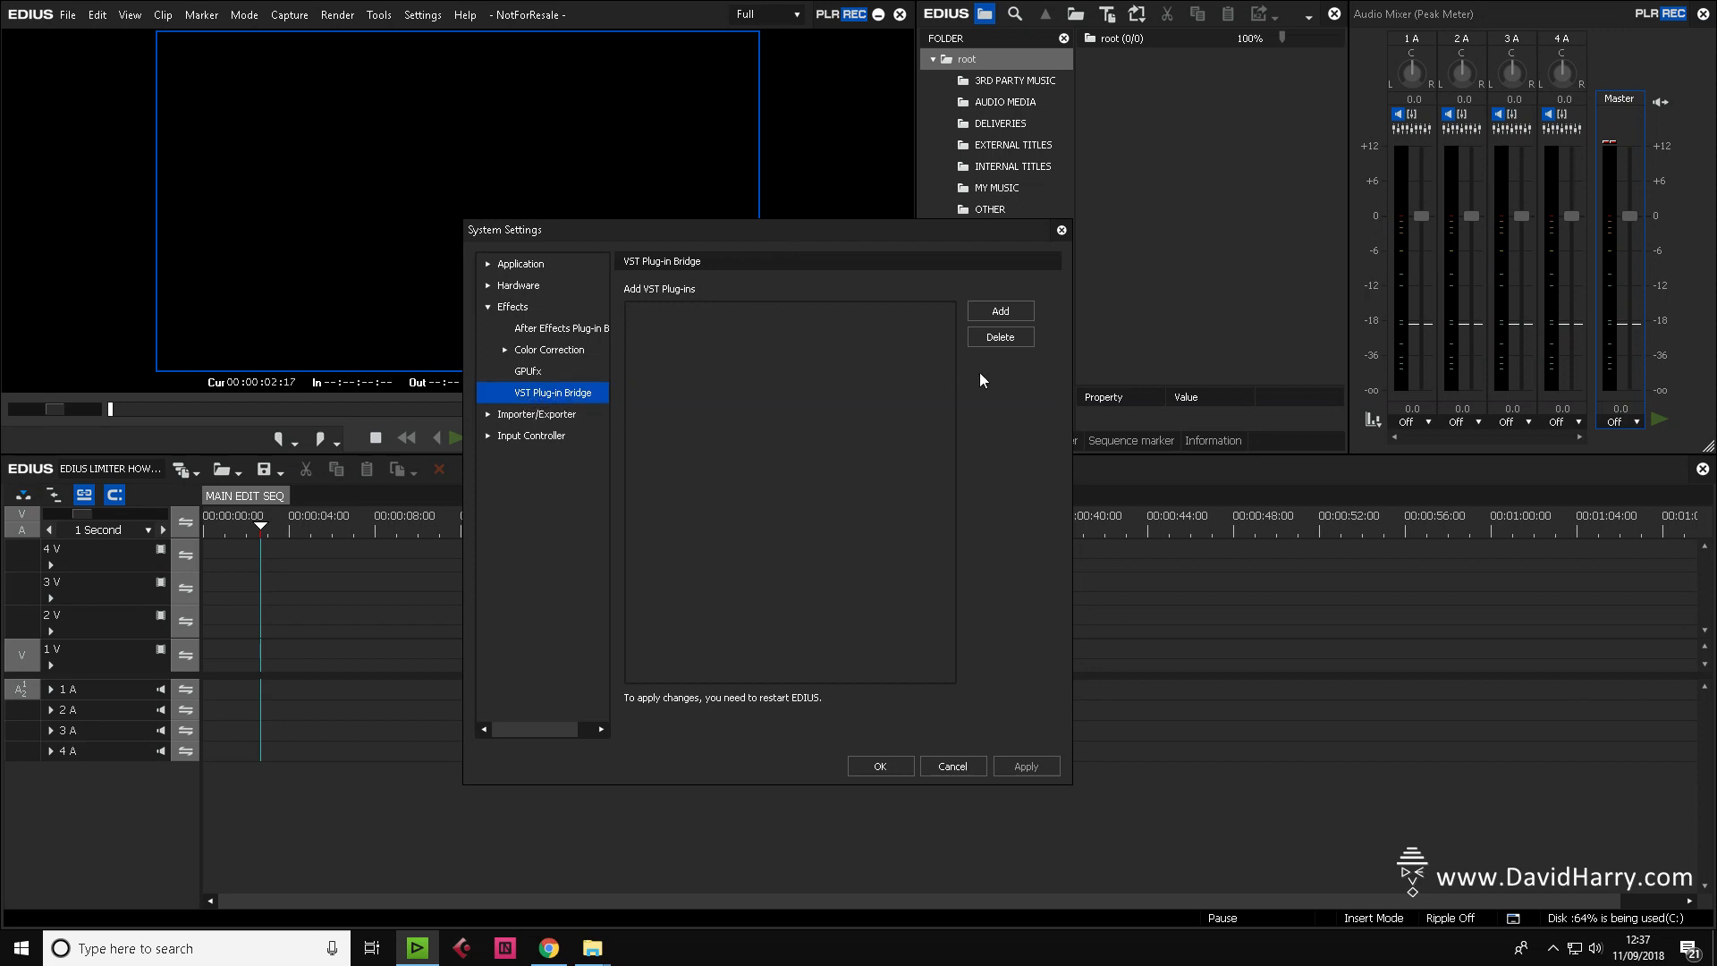
Add the desktop's VST PLUGIN FOLDER as a VST plug-in location, apply the change and close the System Settings.
click(1000, 311)
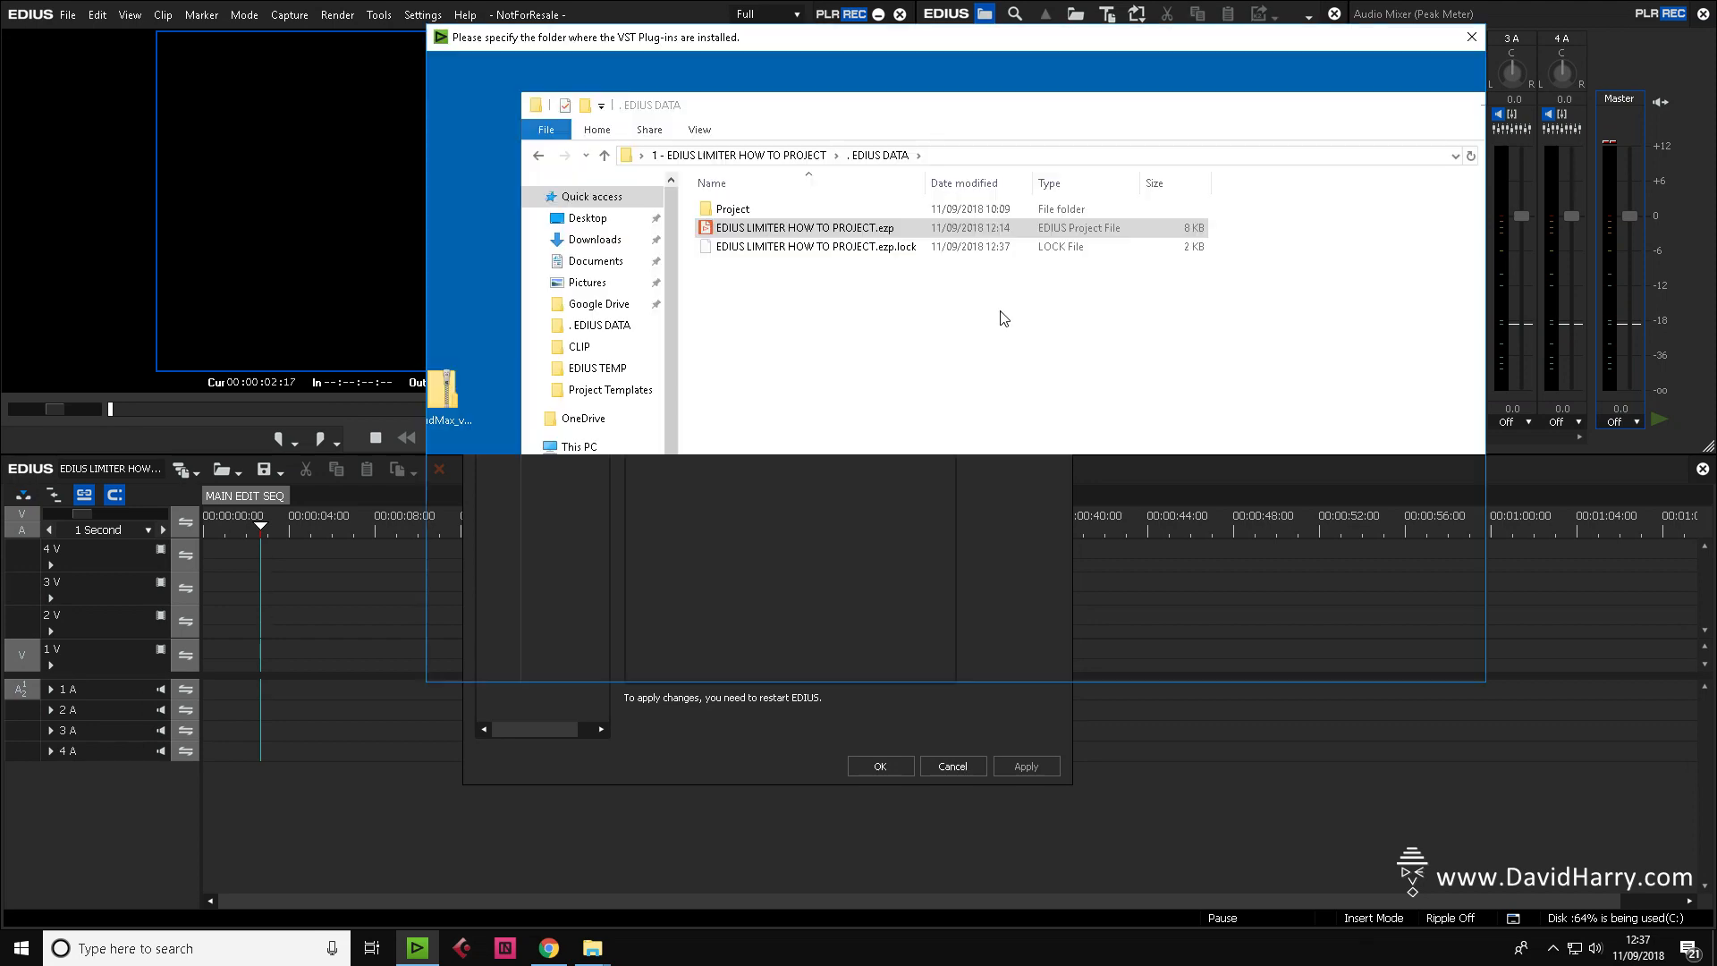
click(469, 354)
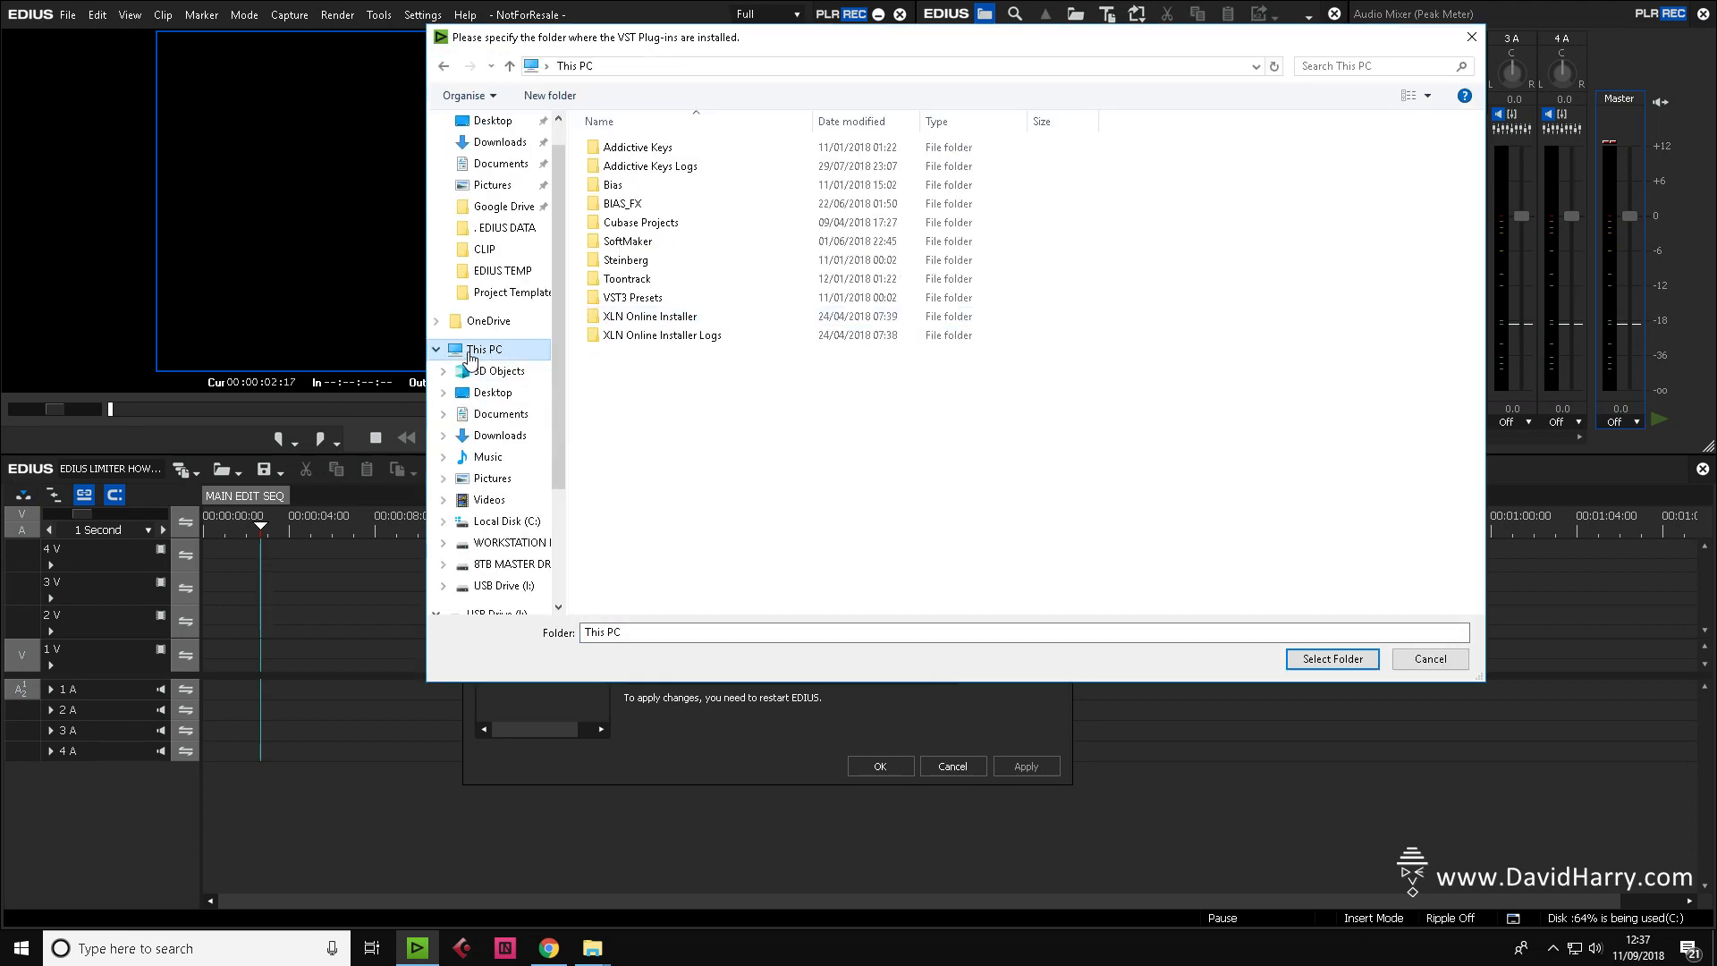
click(492, 392)
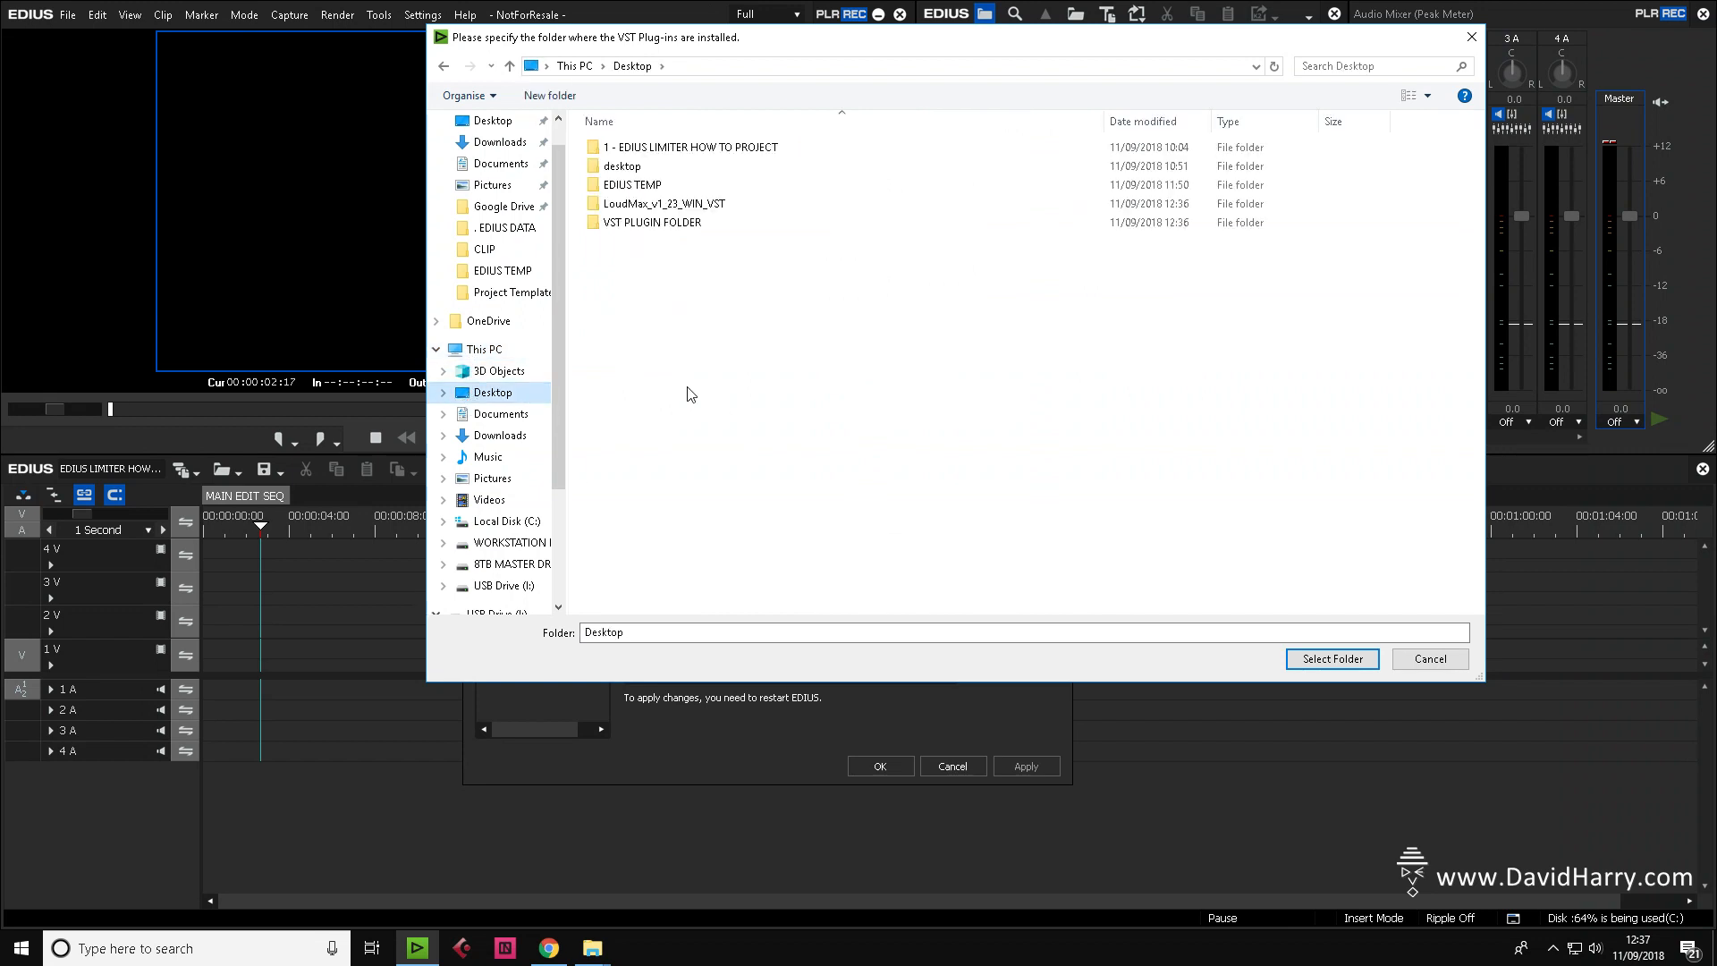
click(632, 228)
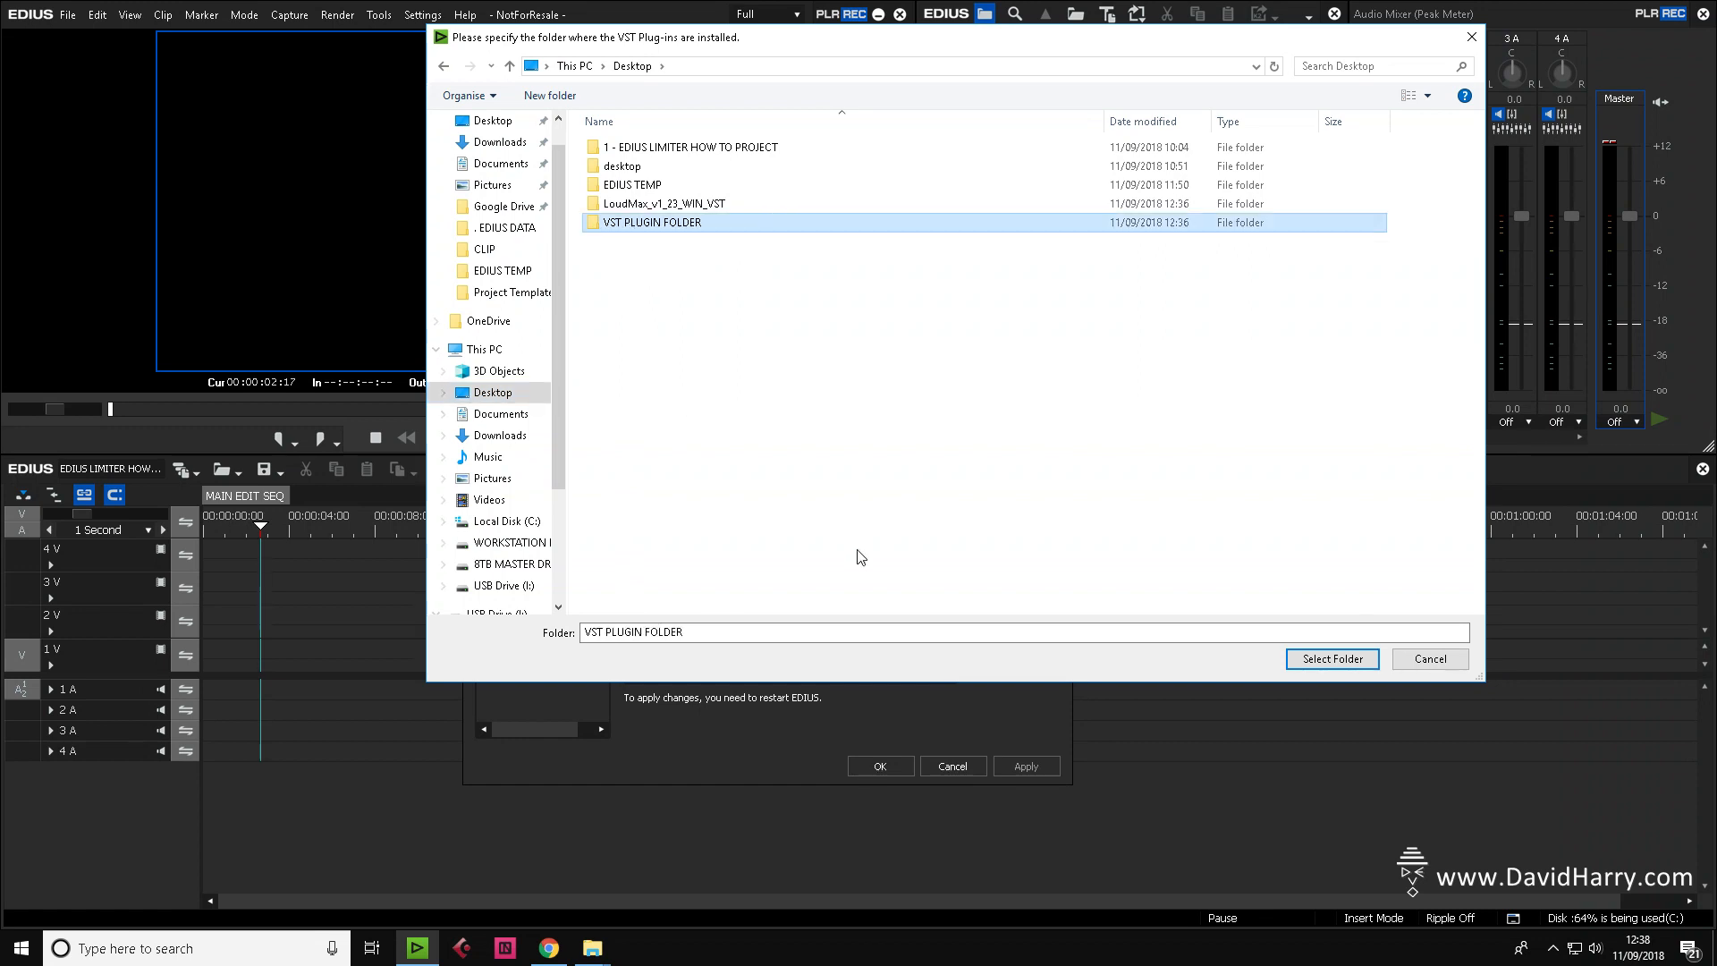
click(1332, 662)
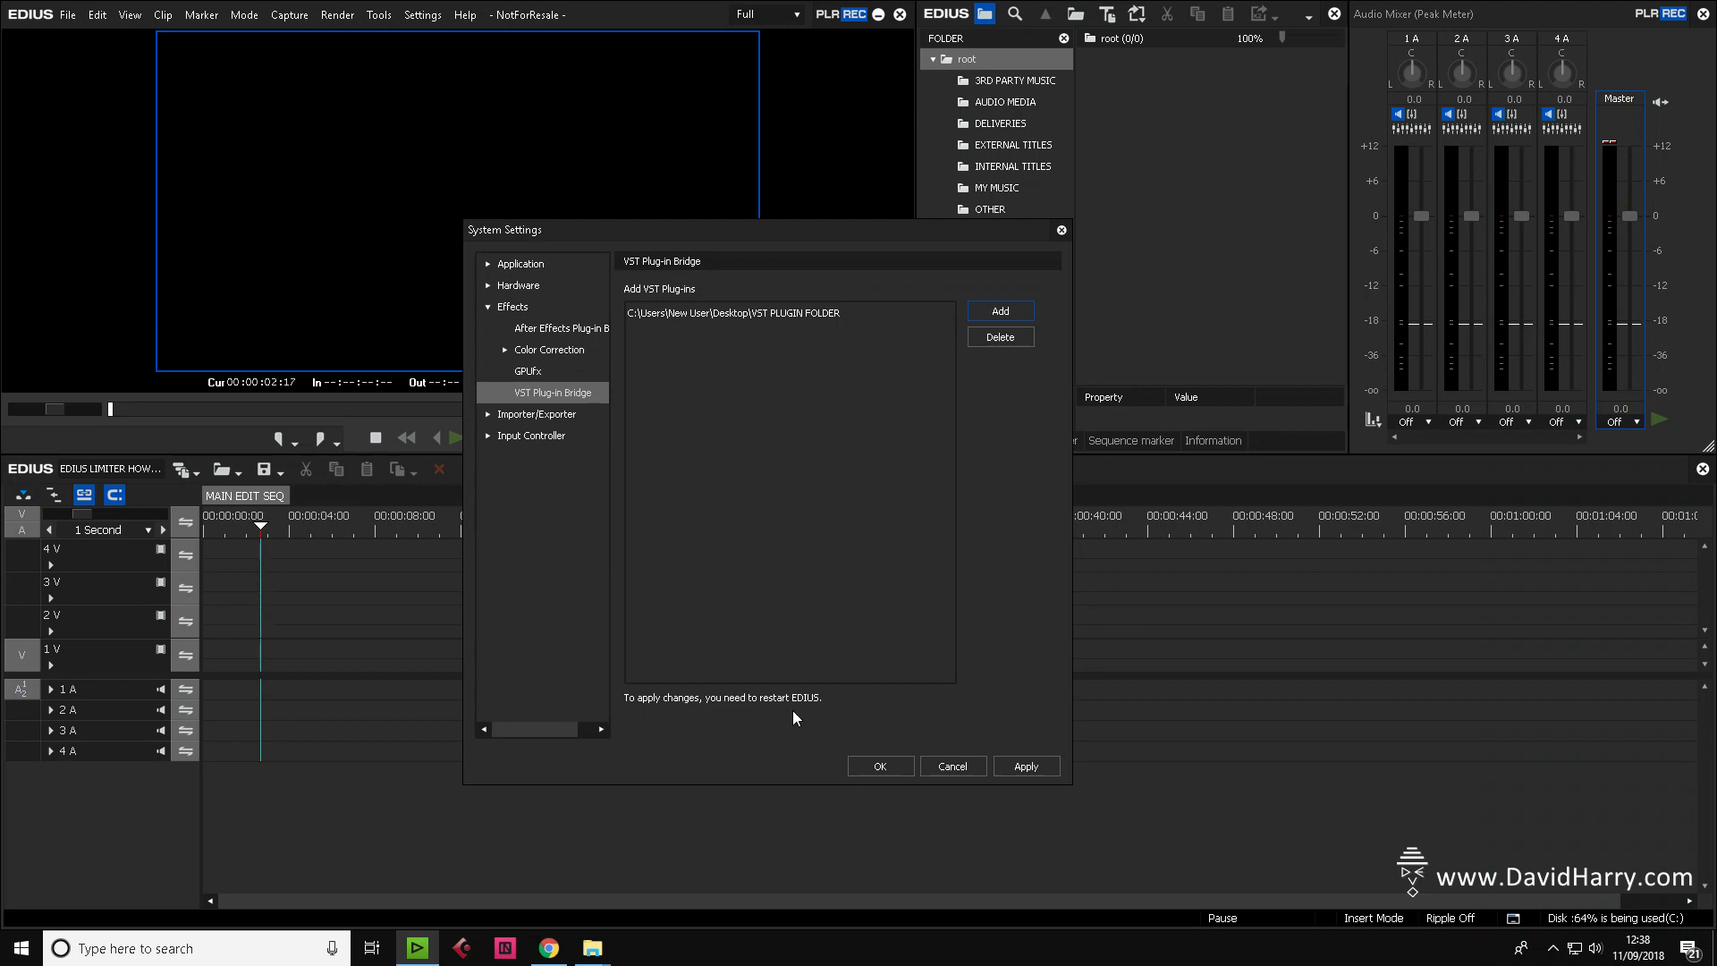
click(1019, 766)
click(878, 767)
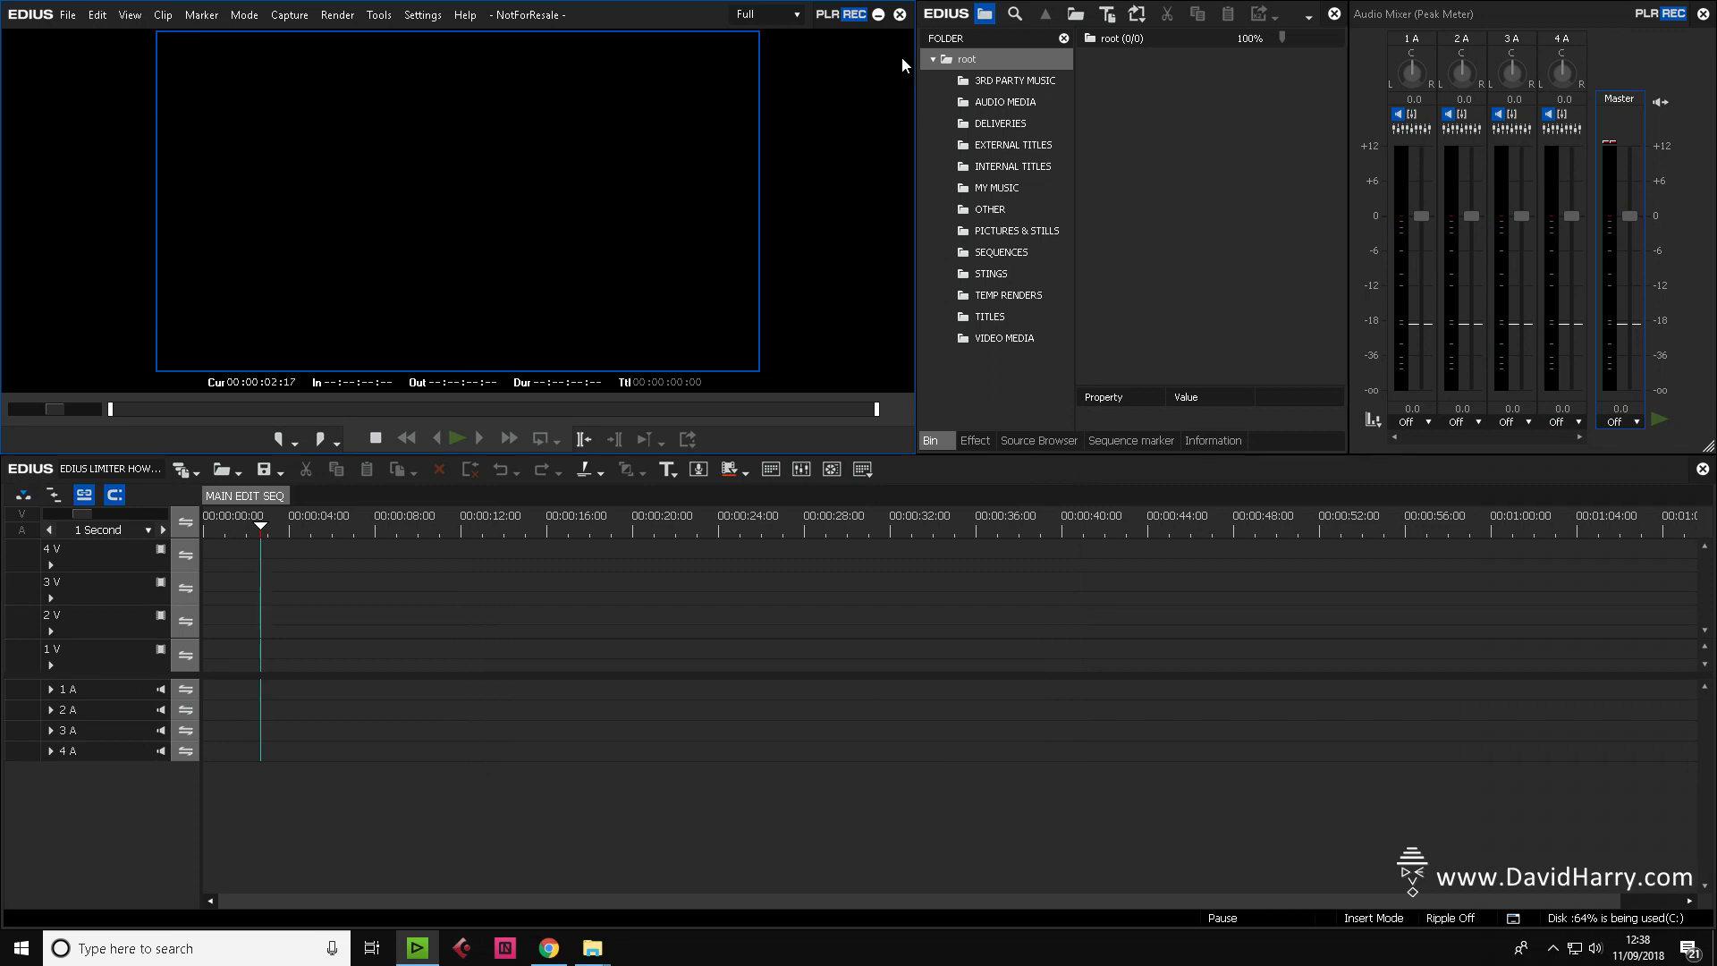
Restart EDIUS by closing it and reopening EDIUS LIMITER HOW TO PROJECT.ezp.
click(901, 16)
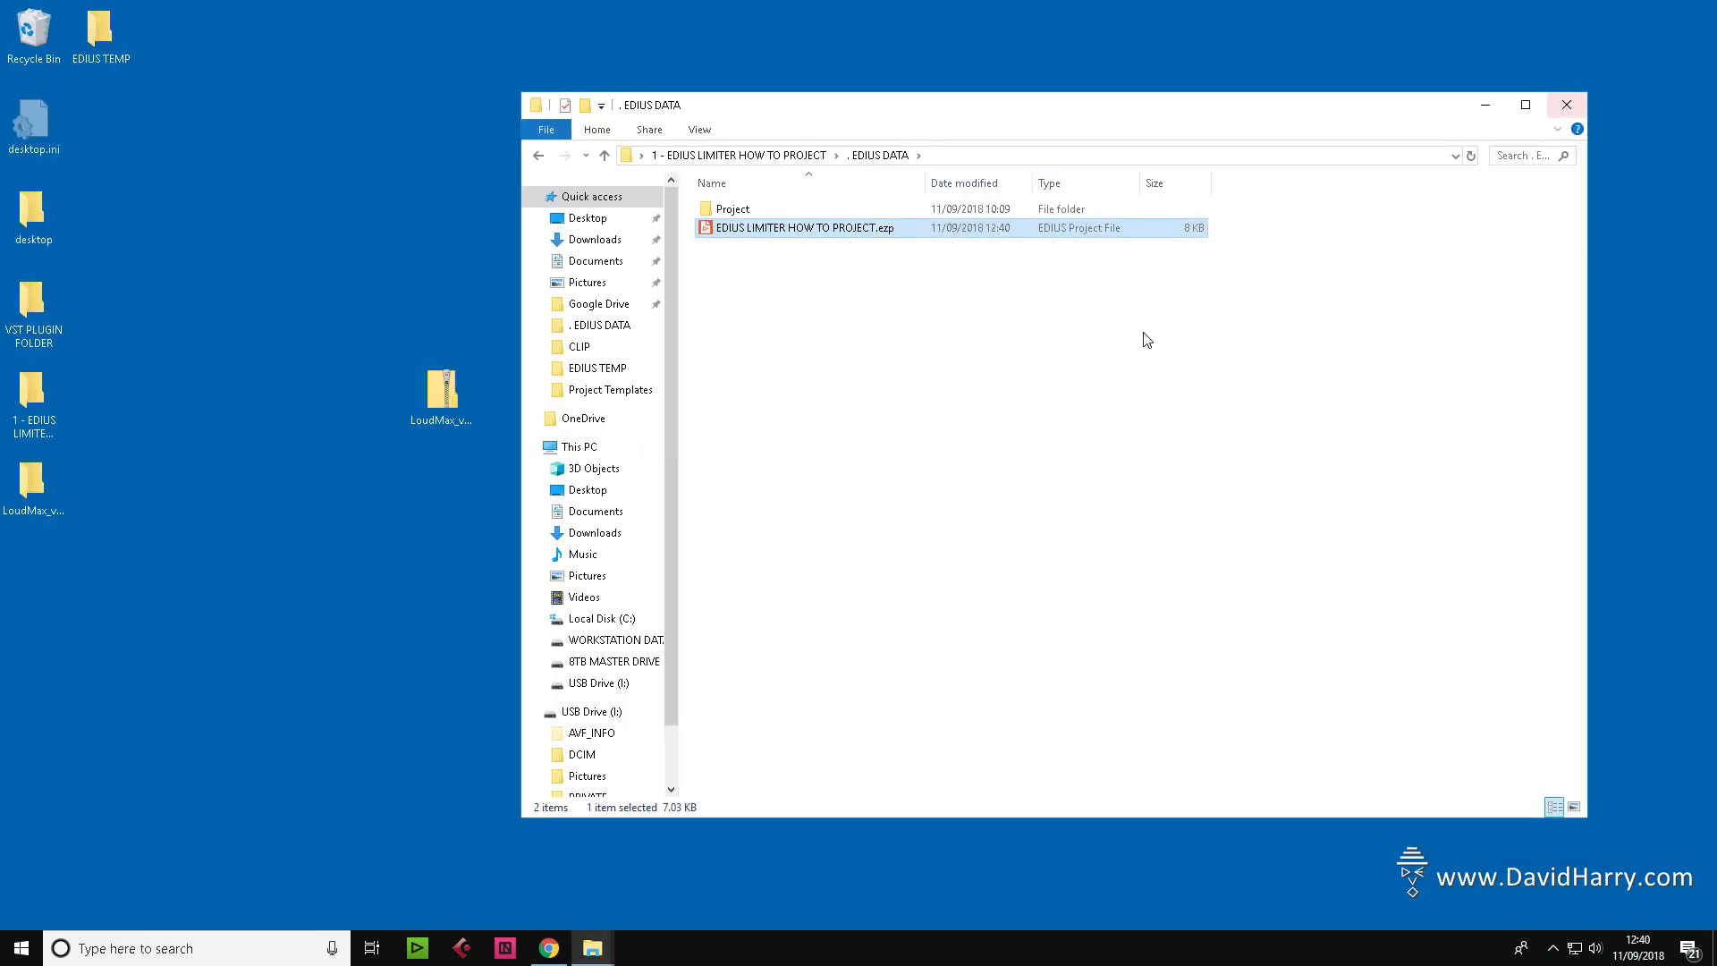
double_click(706, 230)
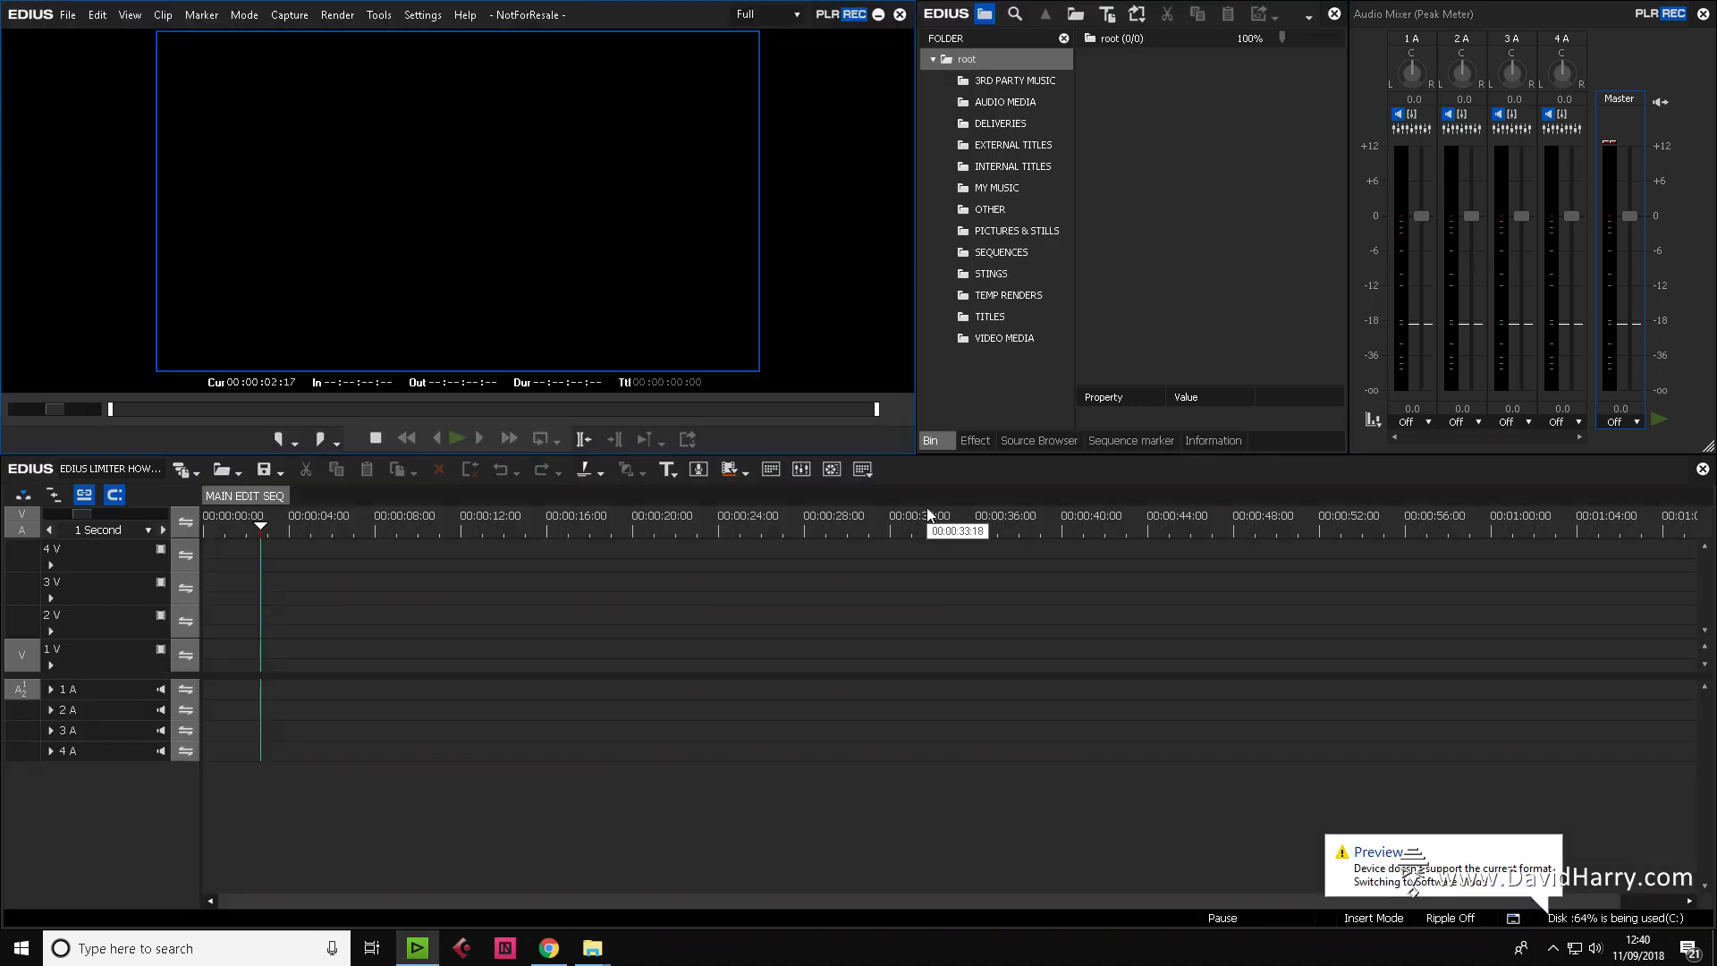
Find the LoudMax64 plug-in in the Effects folder under AudioFilters in the effect palette.
click(975, 441)
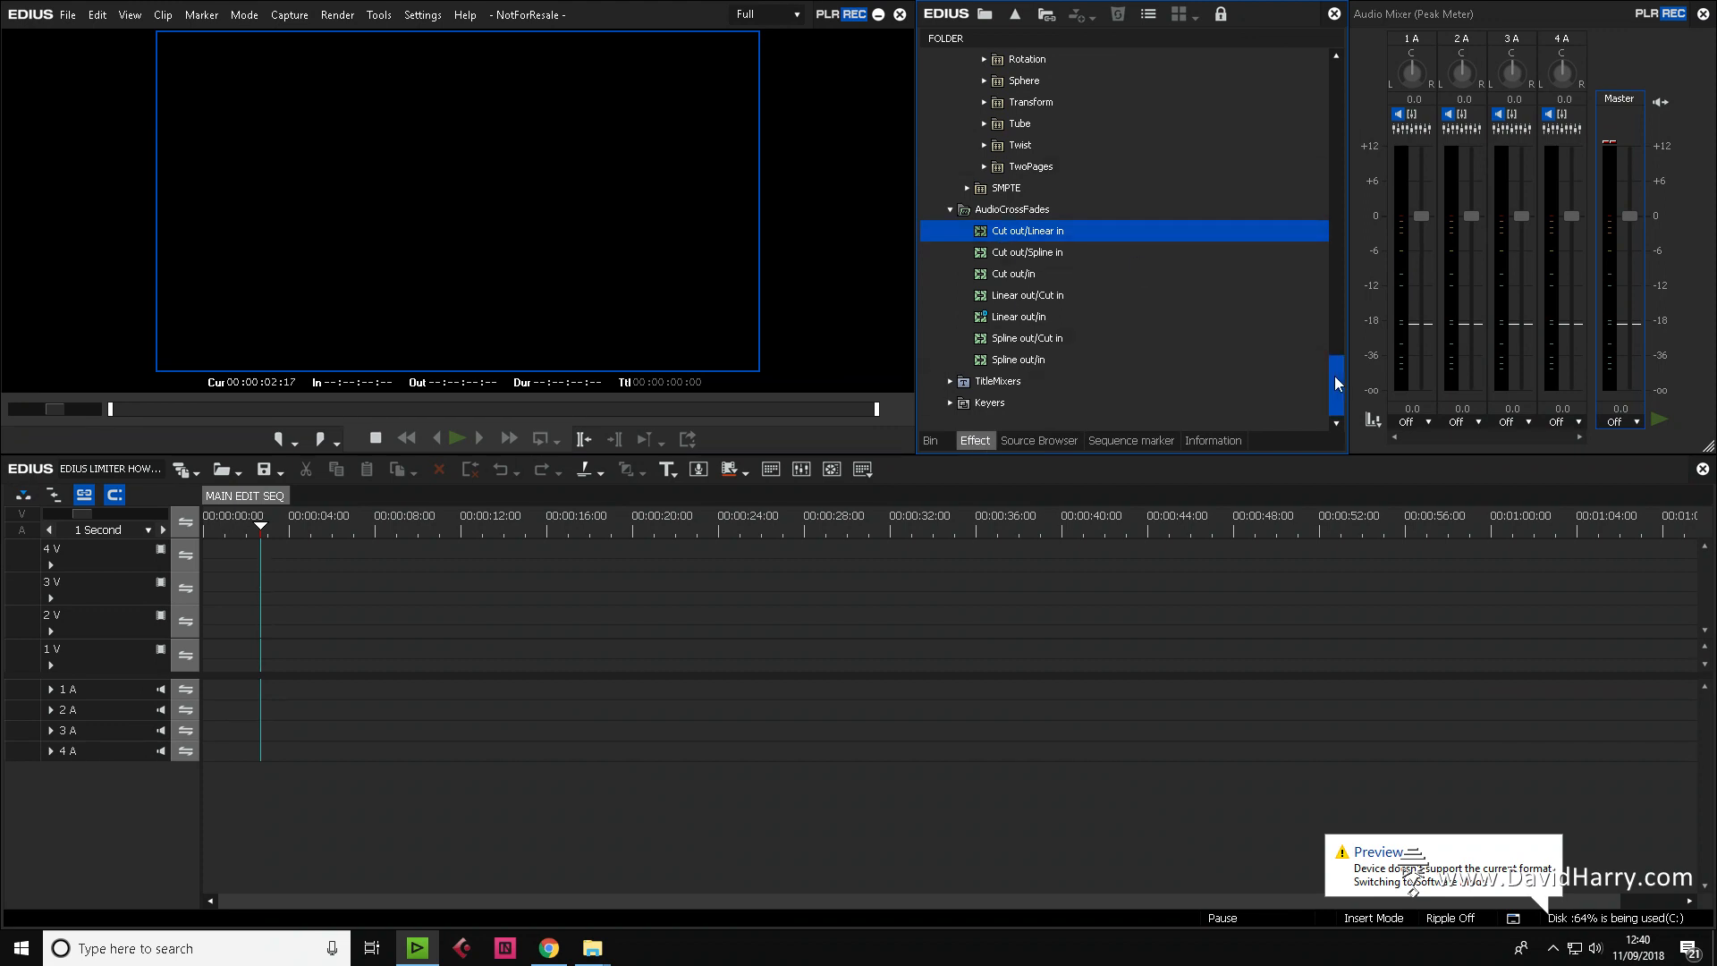
drag(1334, 376, 1324, 79)
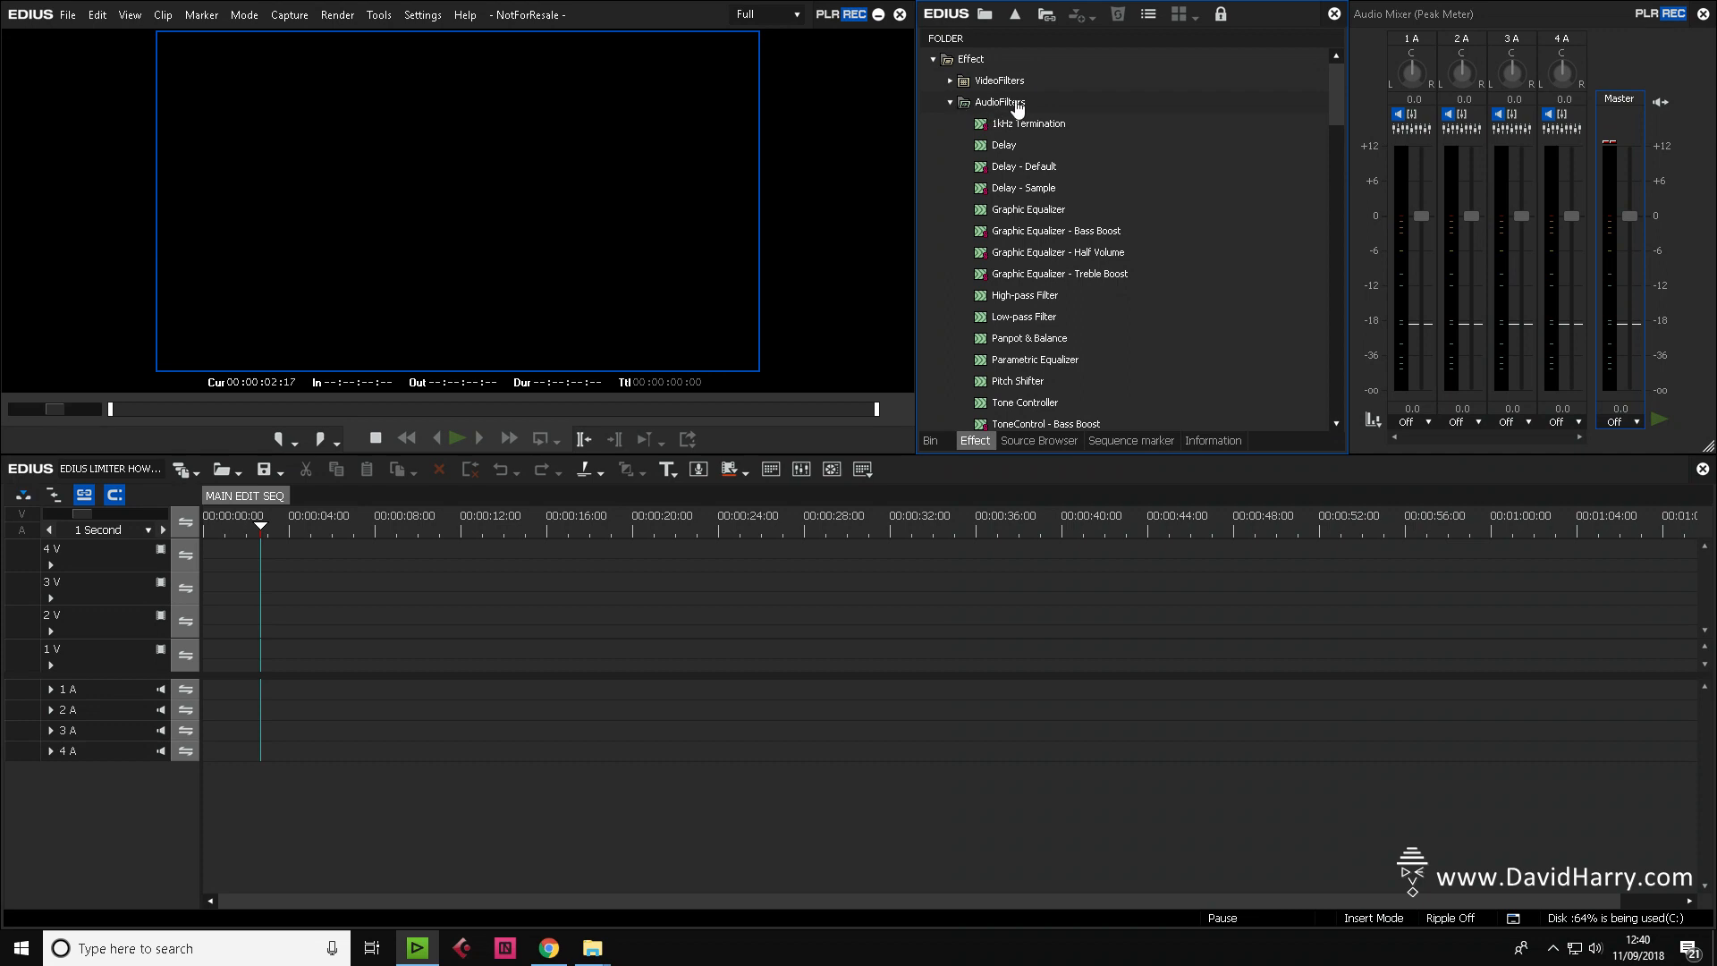
scroll(1017, 142, down, 1)
scroll(1017, 141, down, 2)
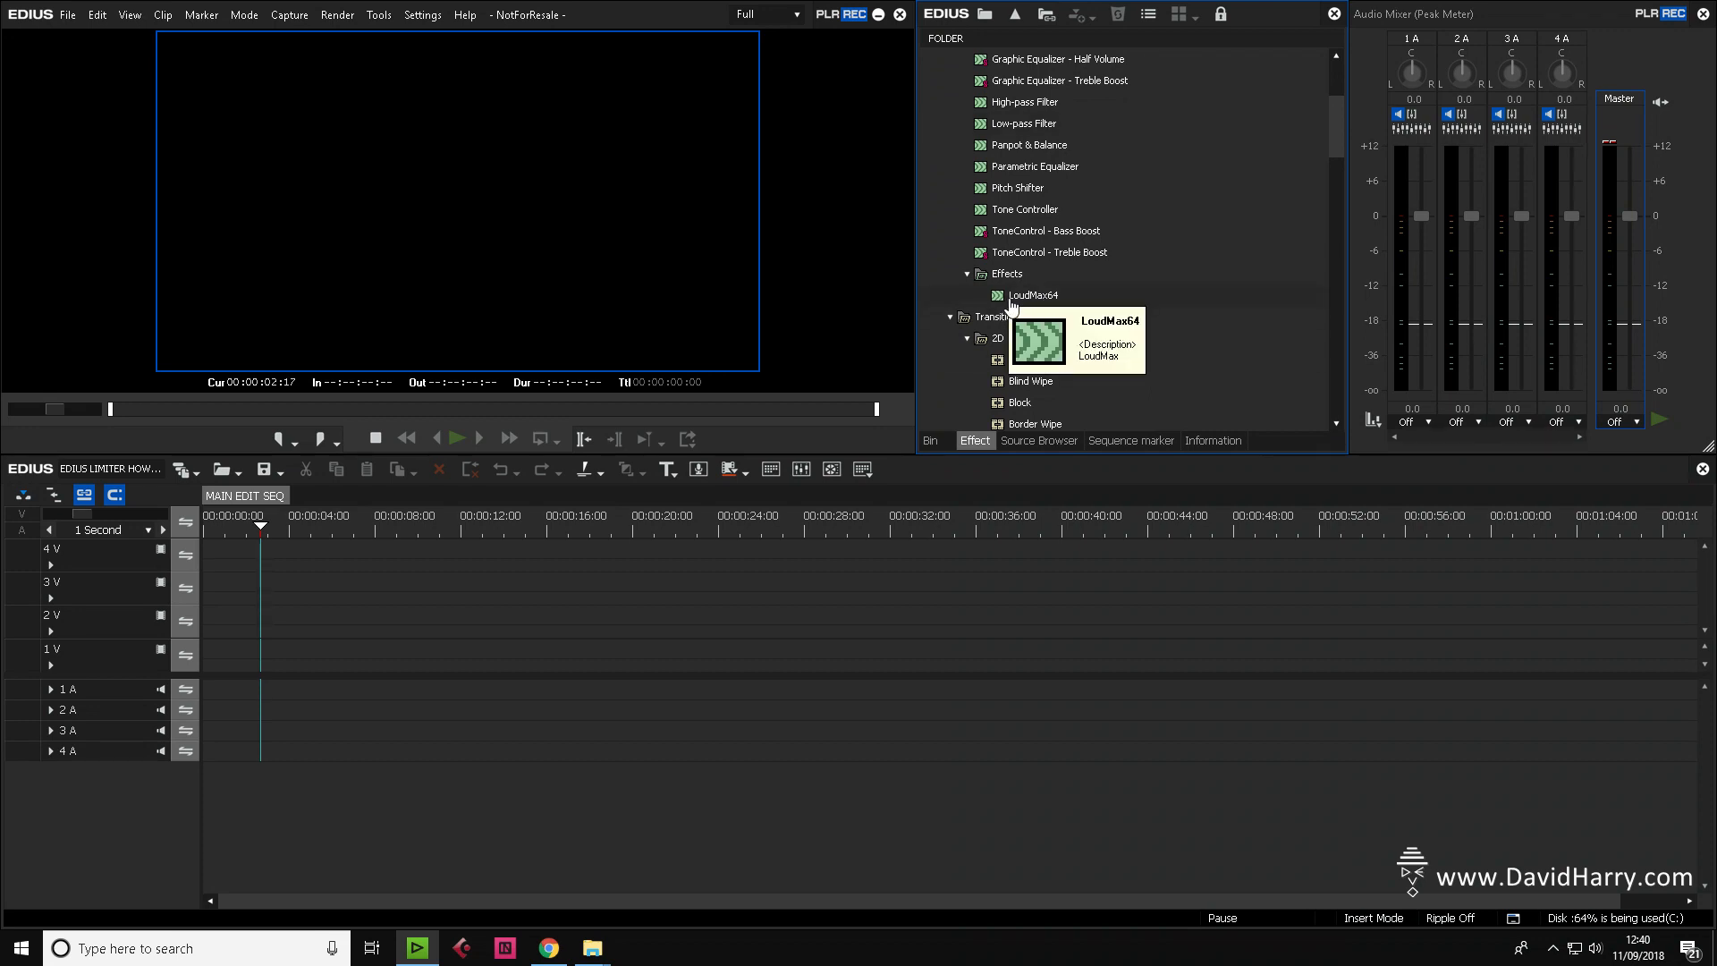
Place the EXAMPLE AUDIO clip from the VIDEO MEDIA bin at the start of tracks 1V and 1A, and expand track 1A.
click(930, 441)
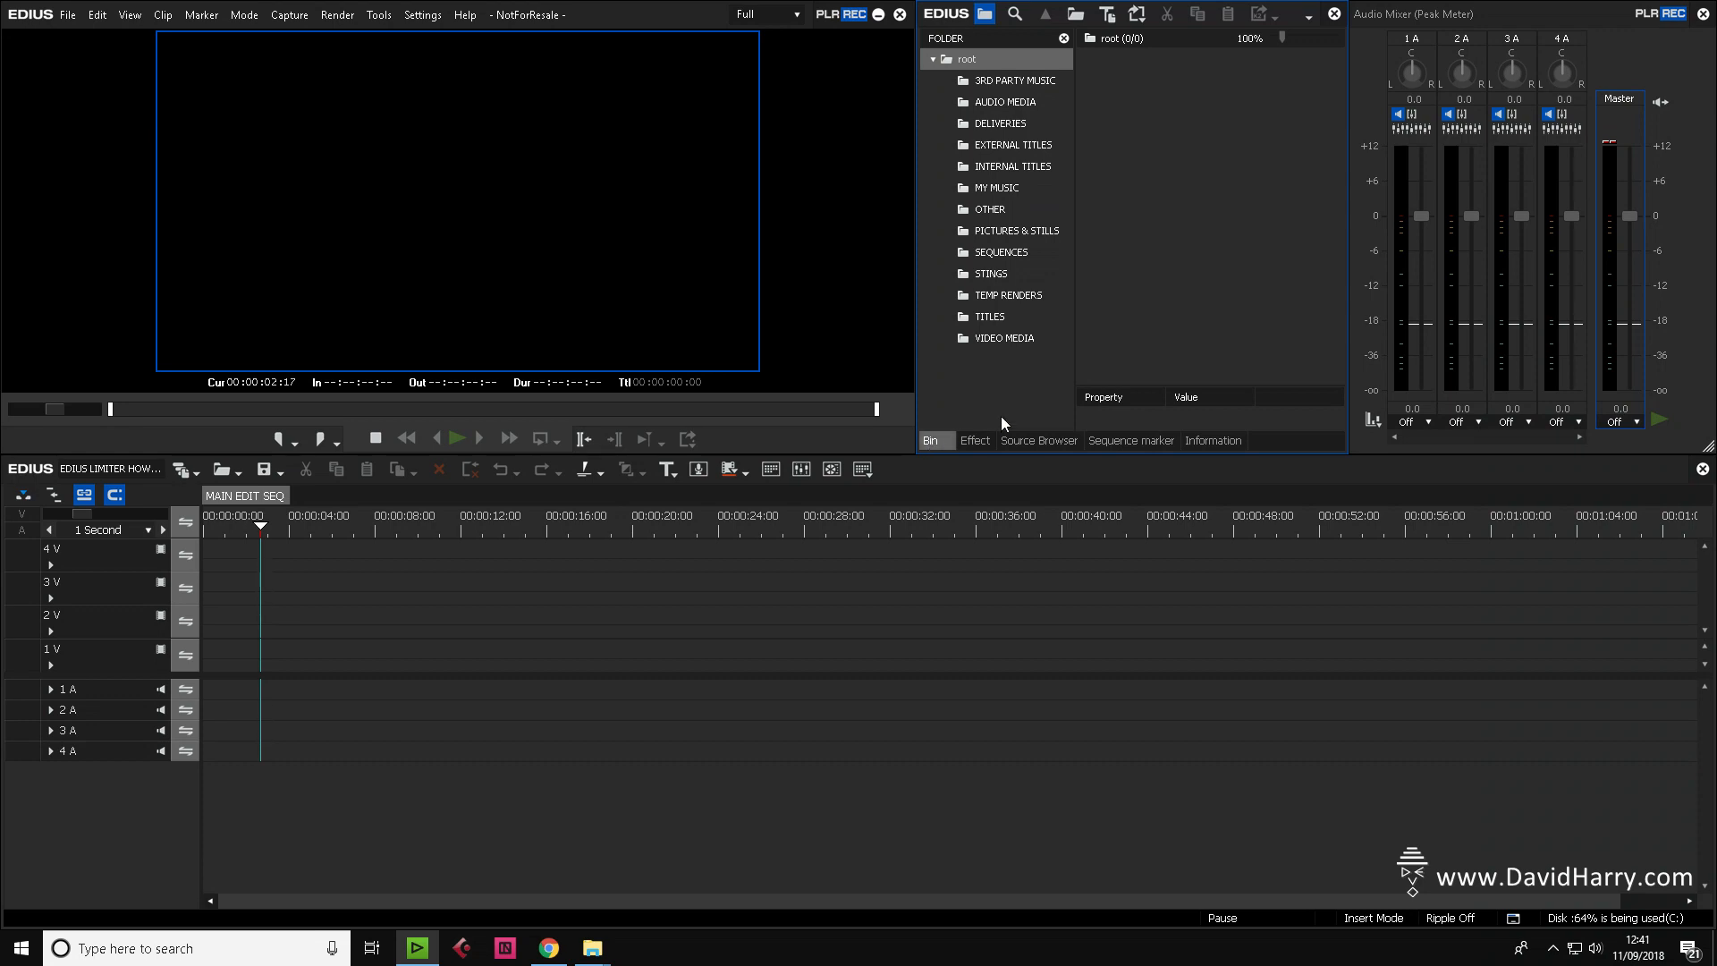
click(989, 340)
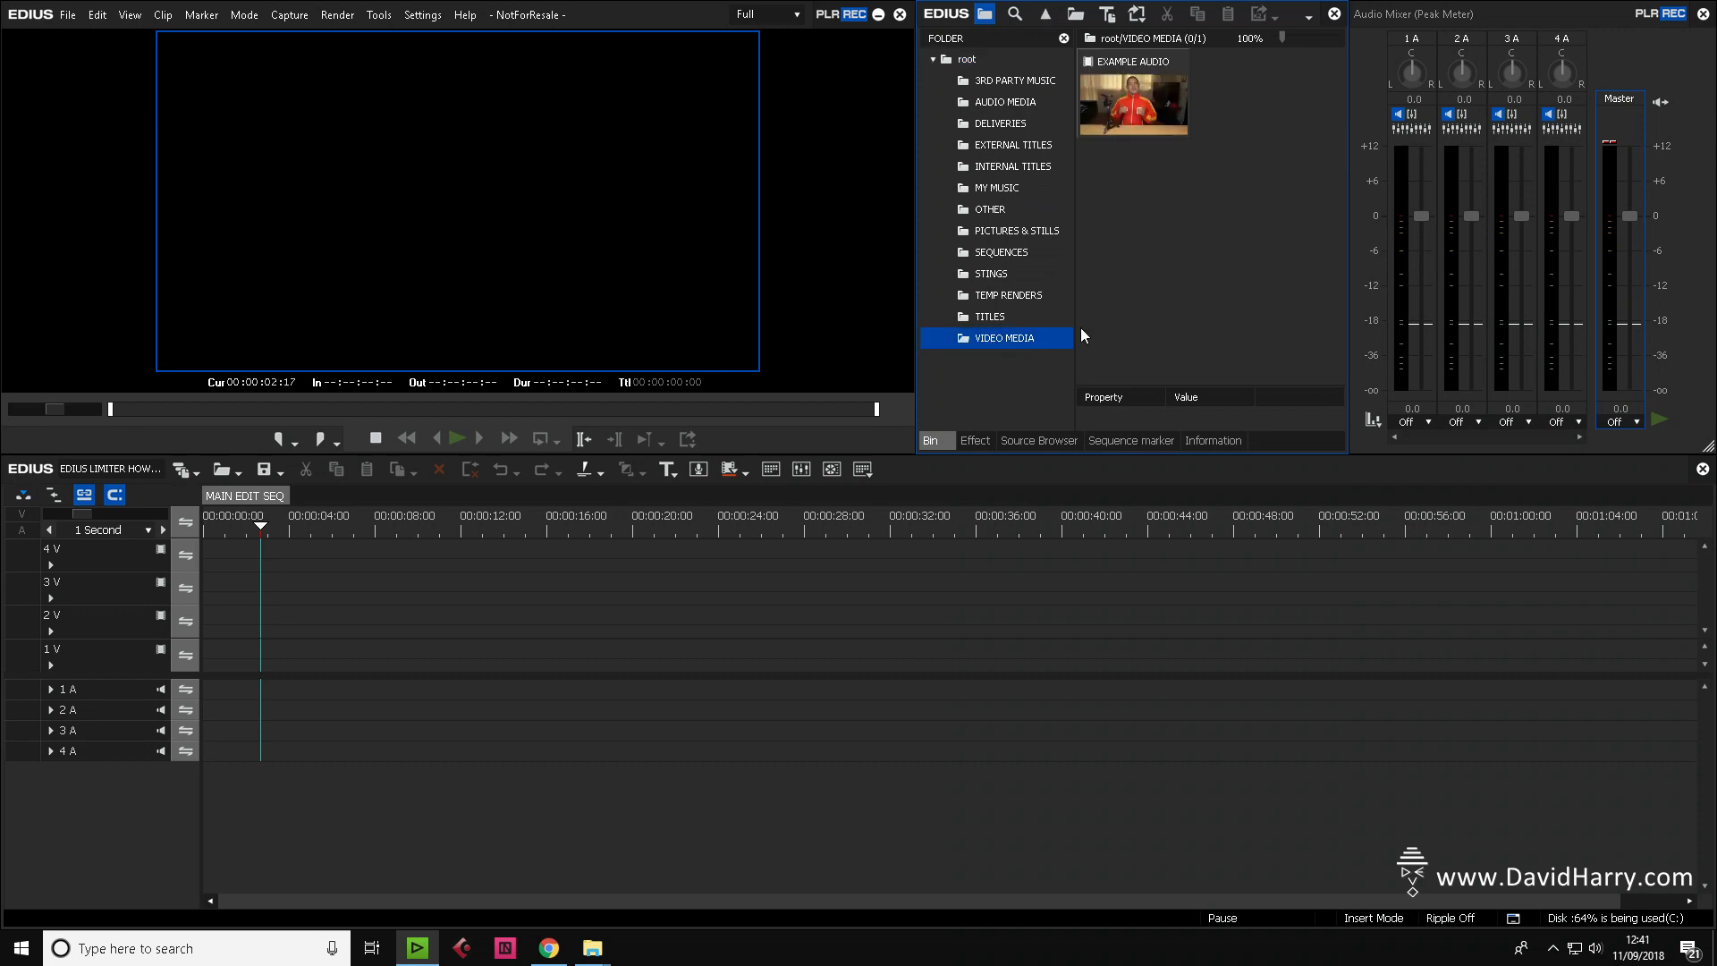
drag(1134, 103, 206, 650)
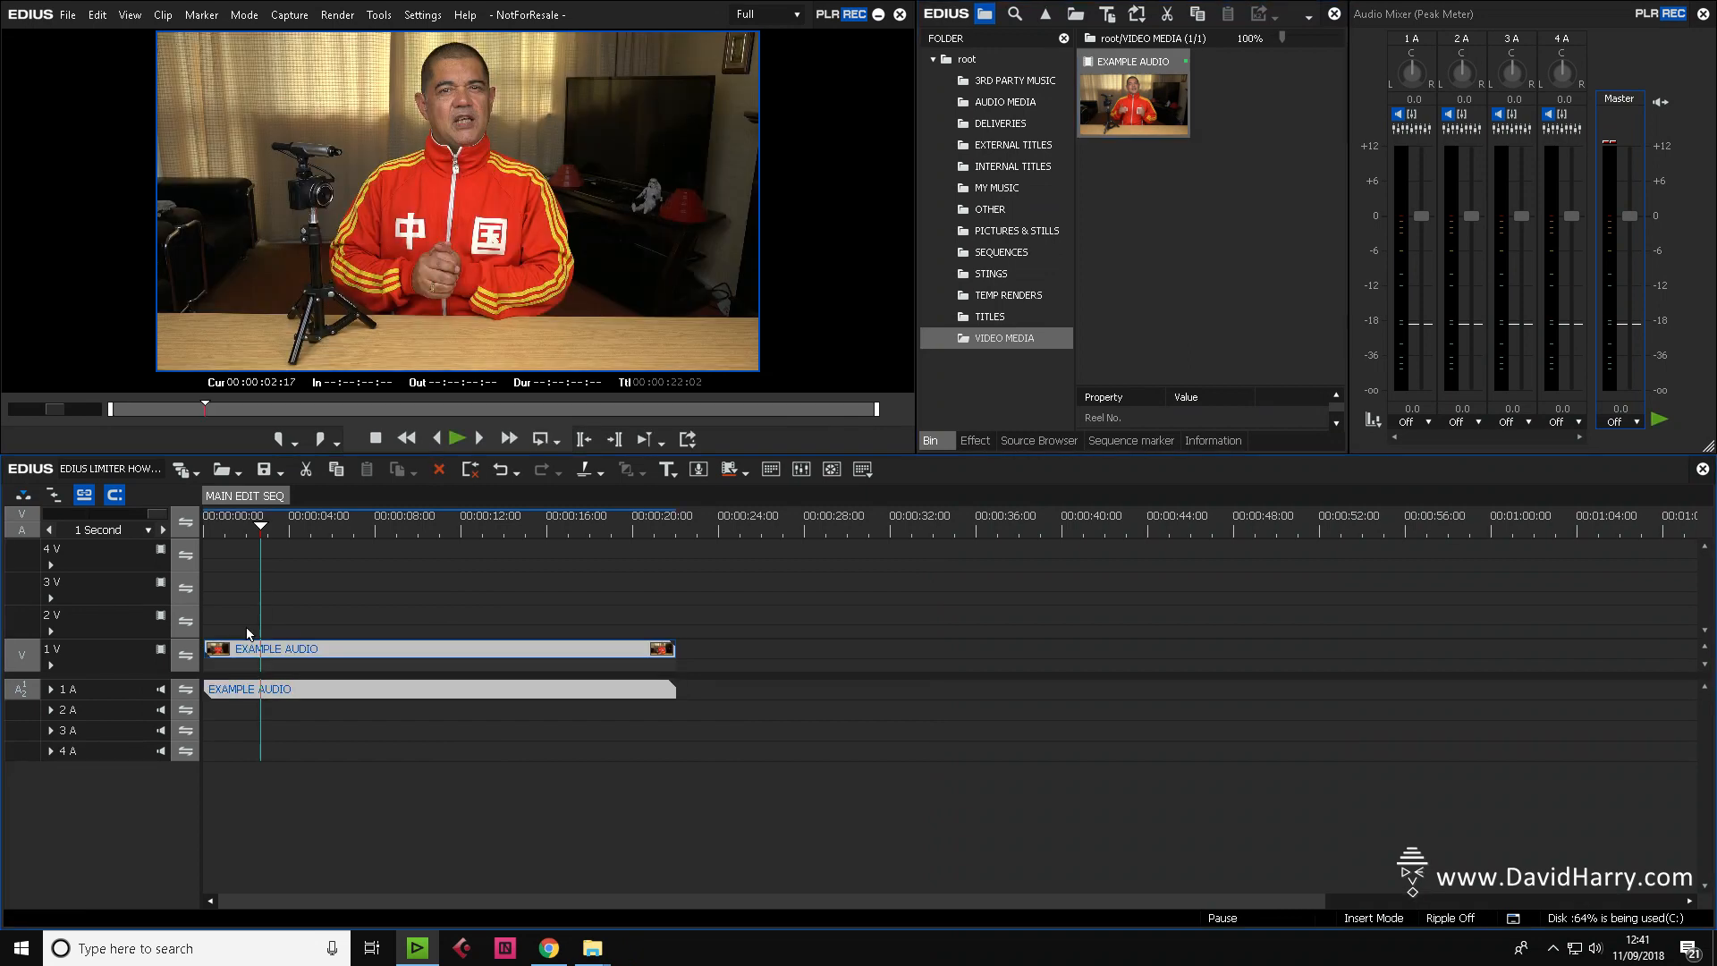
click(51, 689)
drag(331, 524, 195, 537)
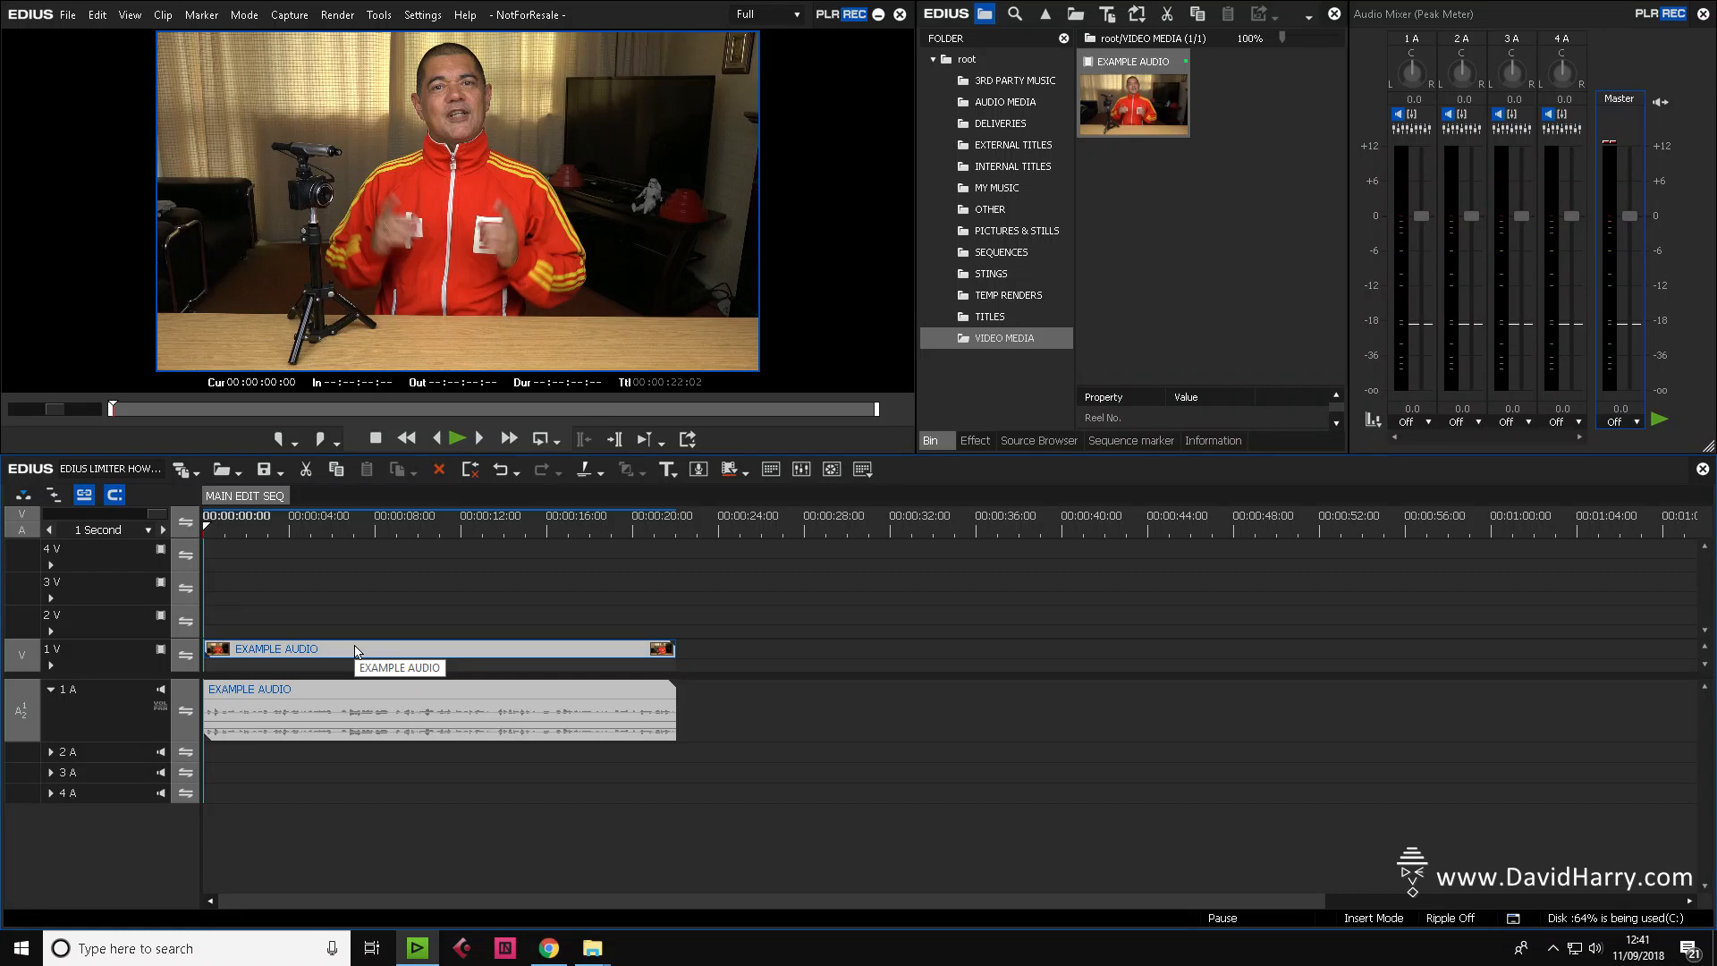
Paste two more copies of the clip end to end after the first, and move the middle copy's audio to an expanded track 2A.
drag(716, 526, 678, 526)
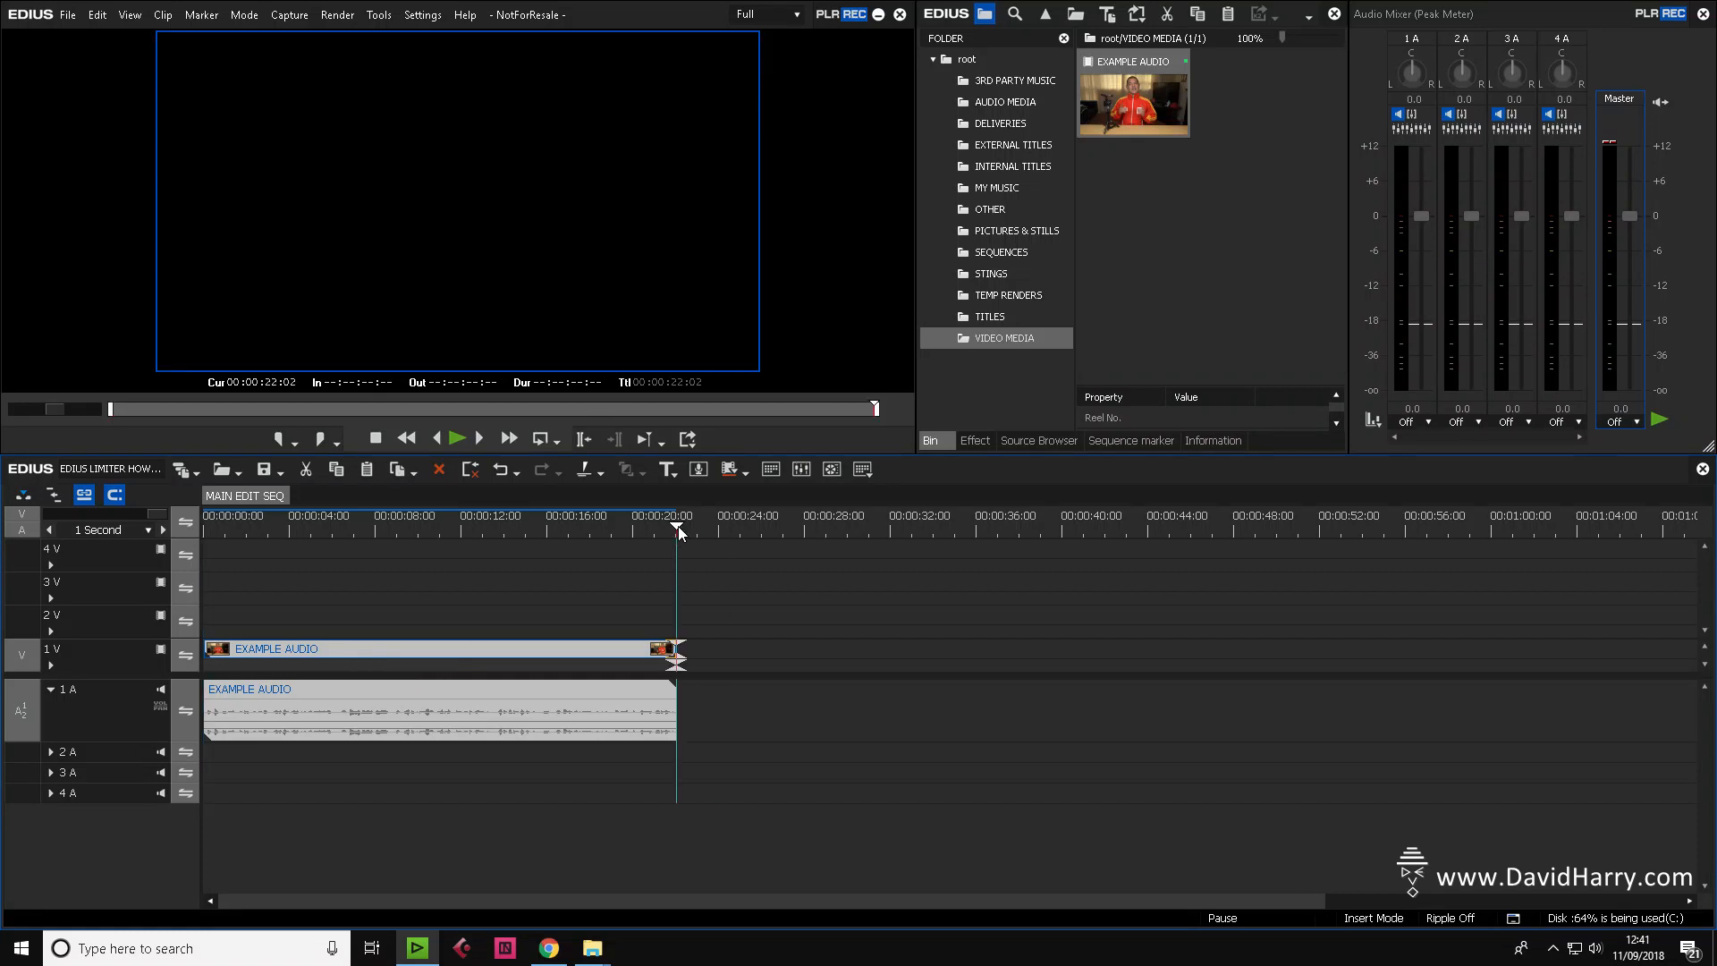
key(ctrl+v)
drag(1183, 529, 1154, 527)
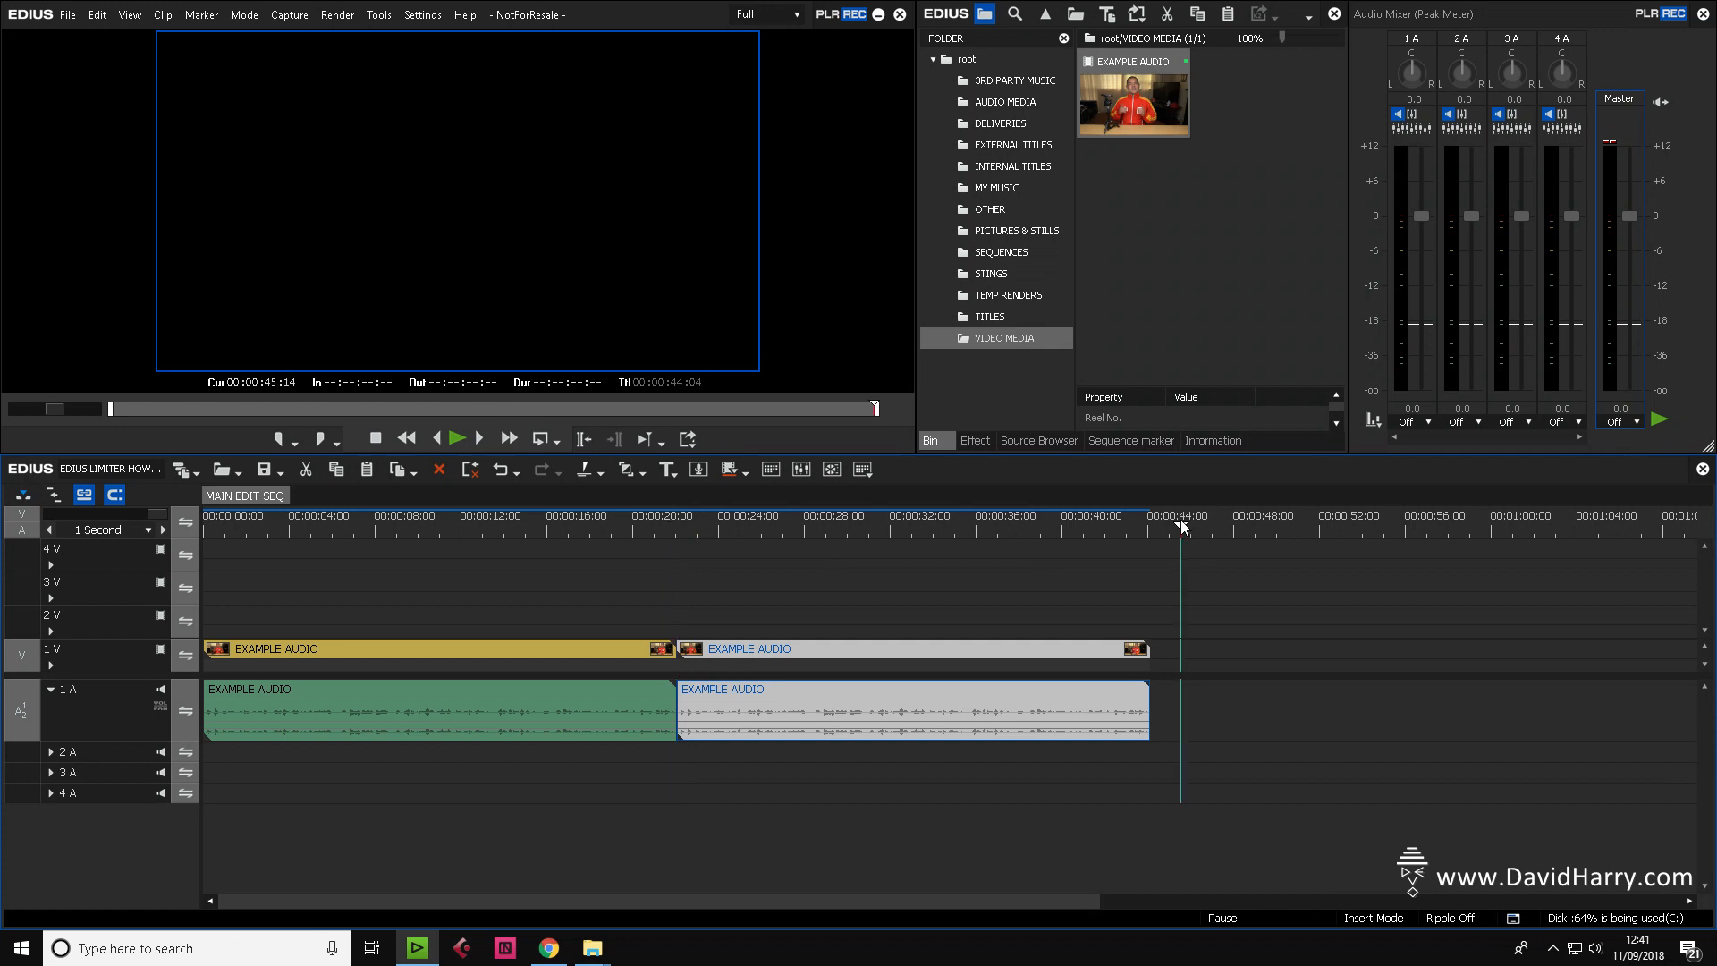
key(ctrl+v)
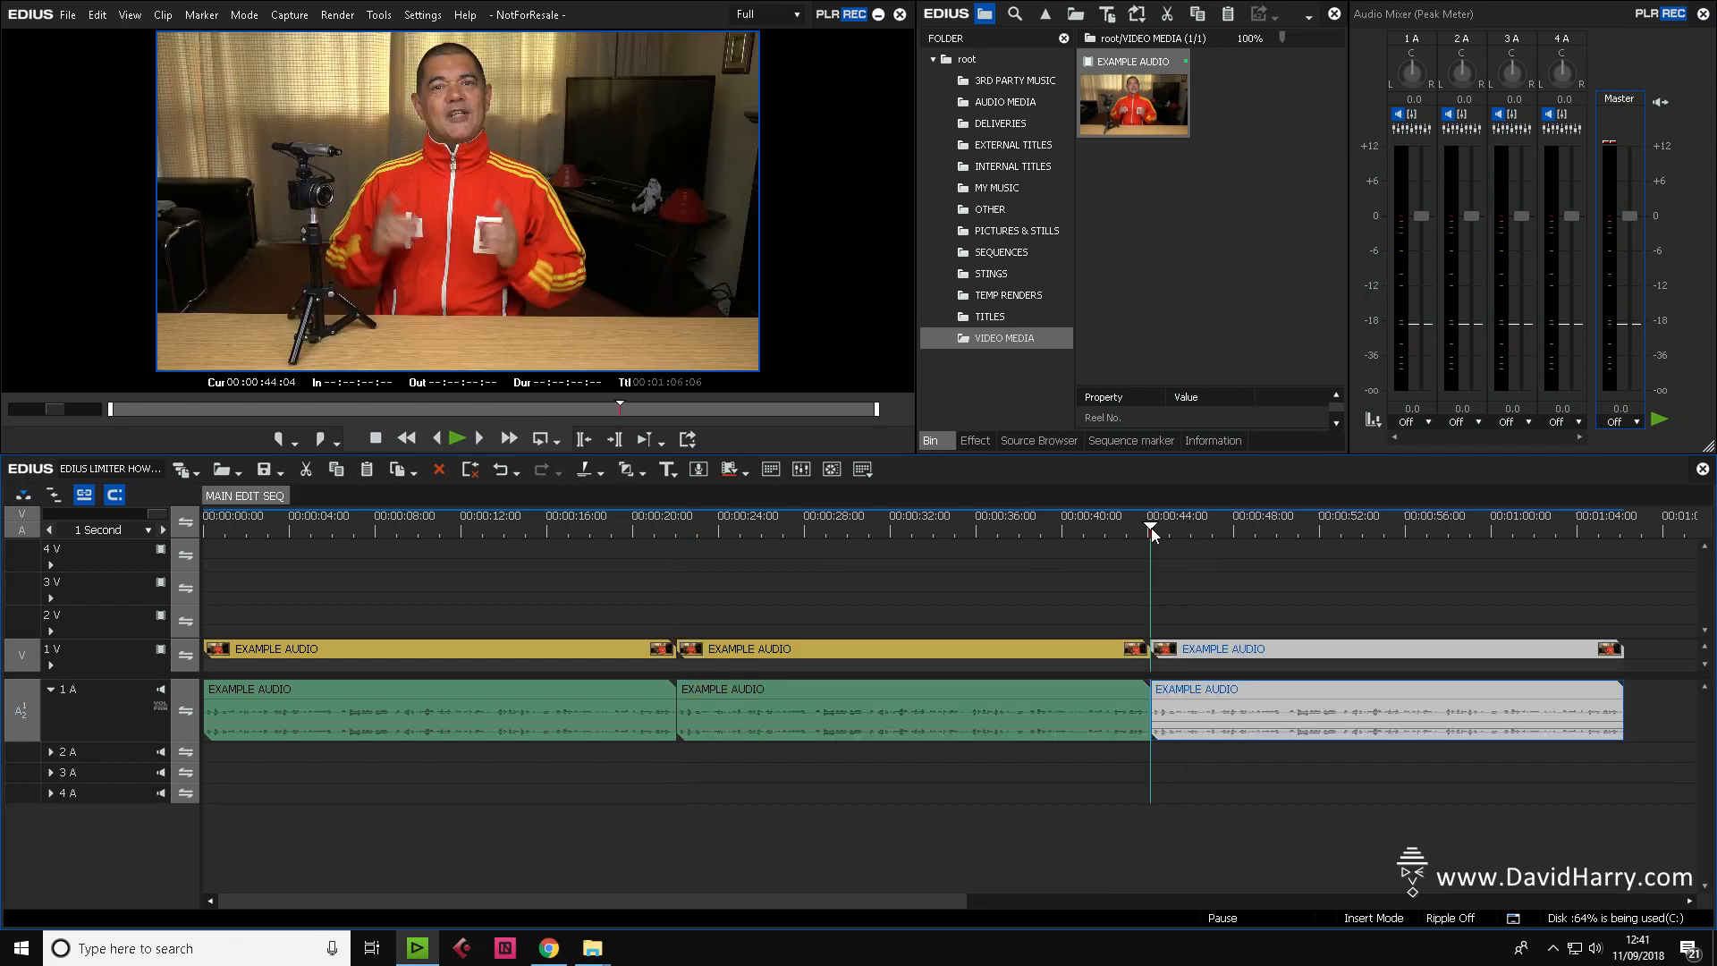
drag(760, 689, 761, 754)
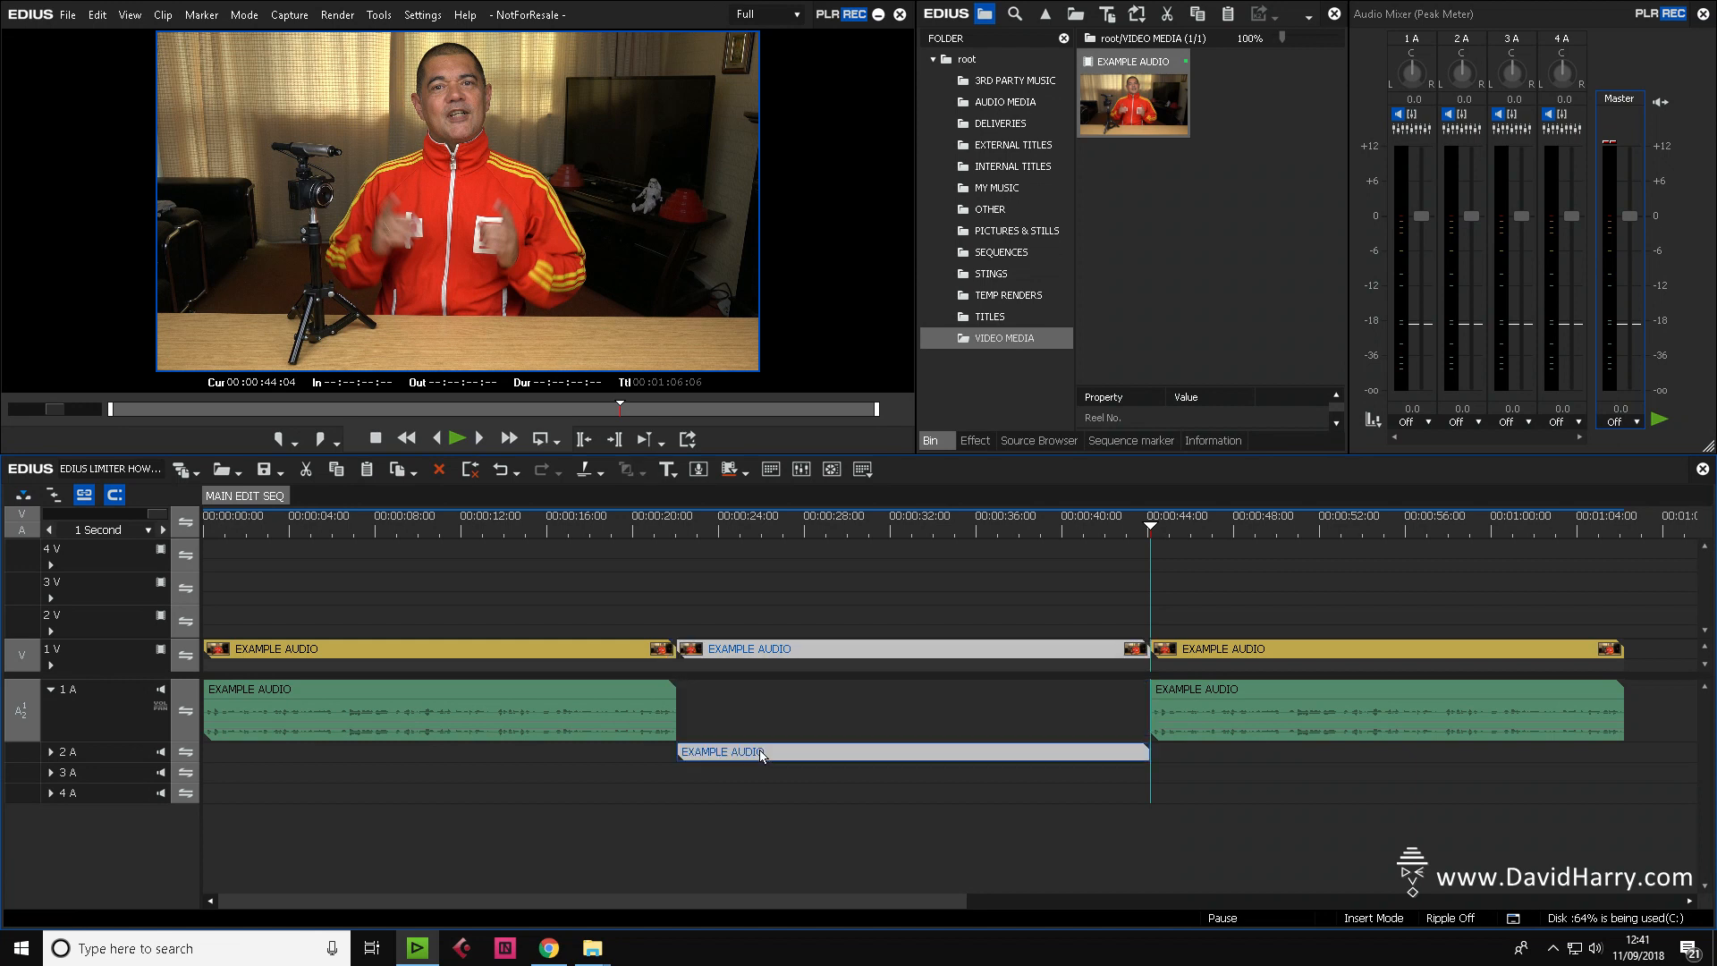
click(50, 752)
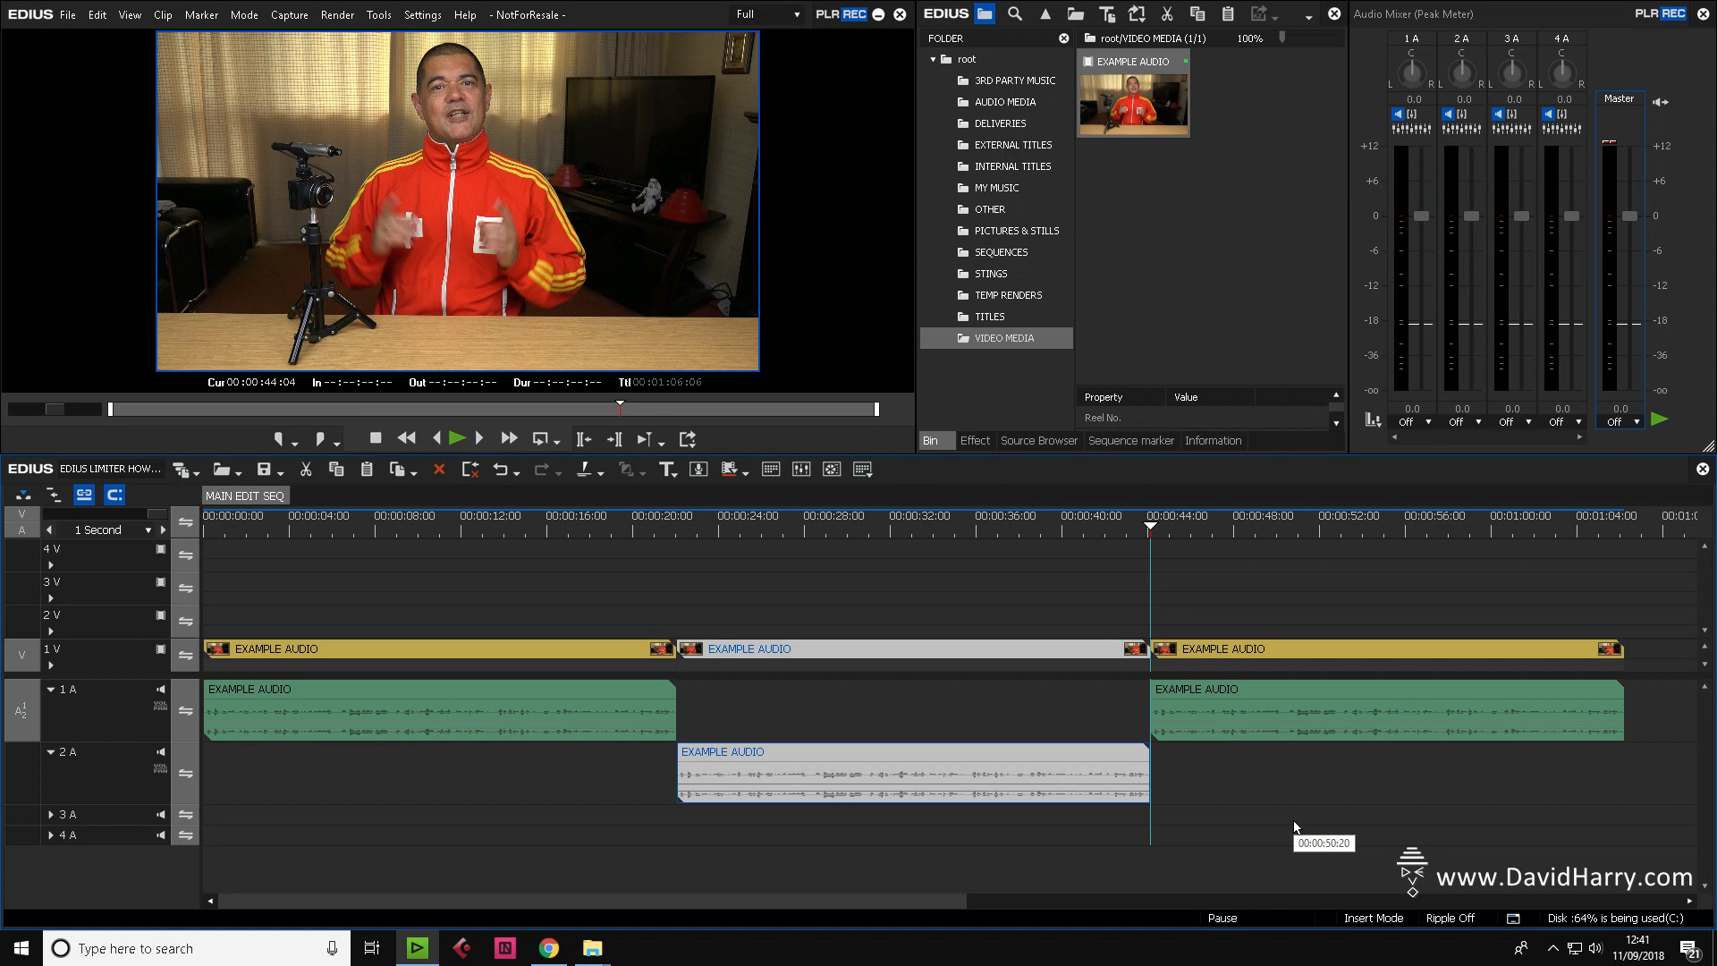
Play the first clip from about 00:00:05:00 and check its audio peaks on the mixer meters.
drag(421, 539, 313, 541)
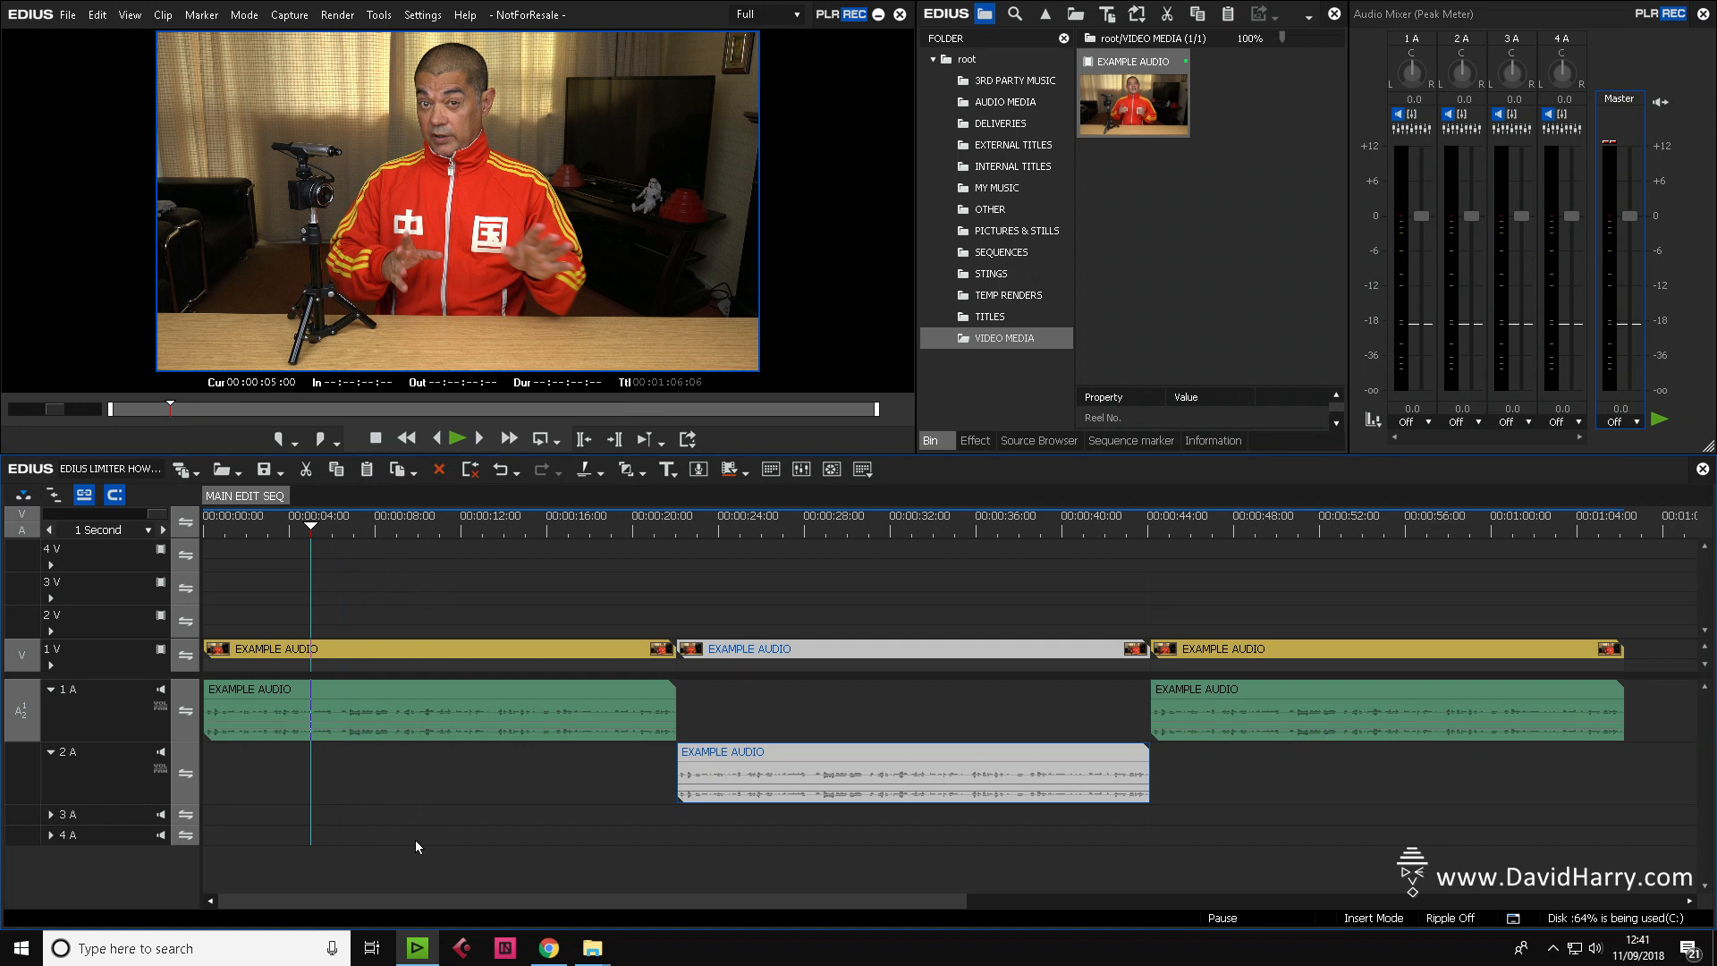
key(space)
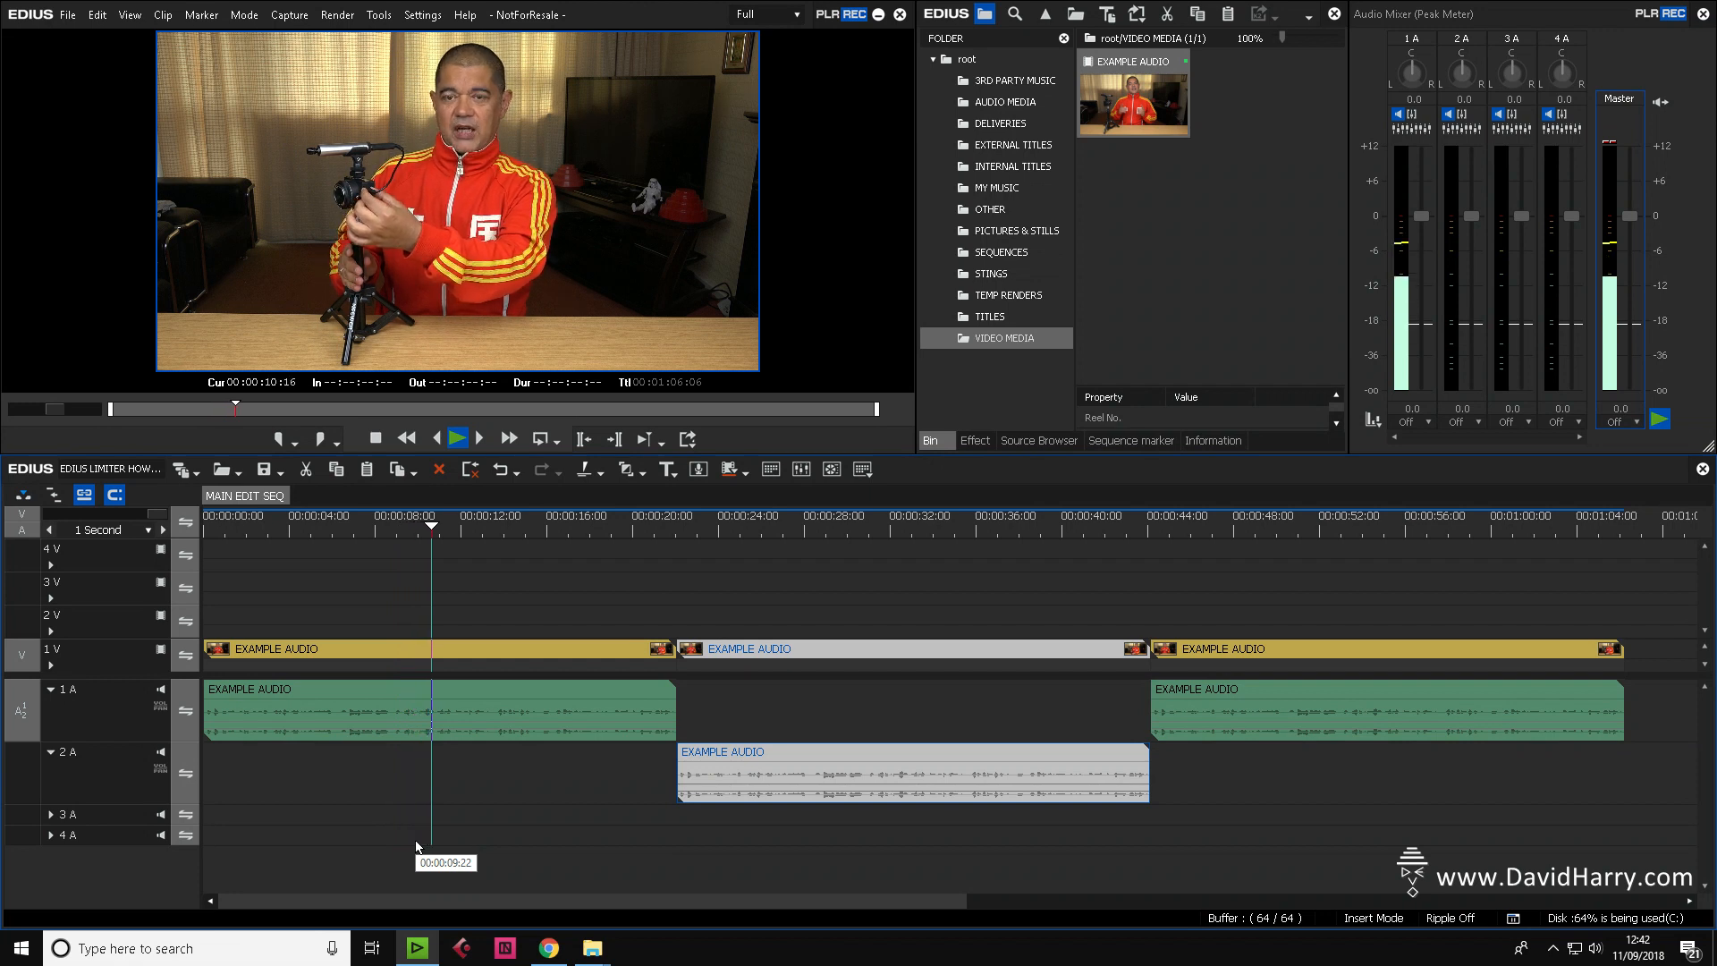
key(space)
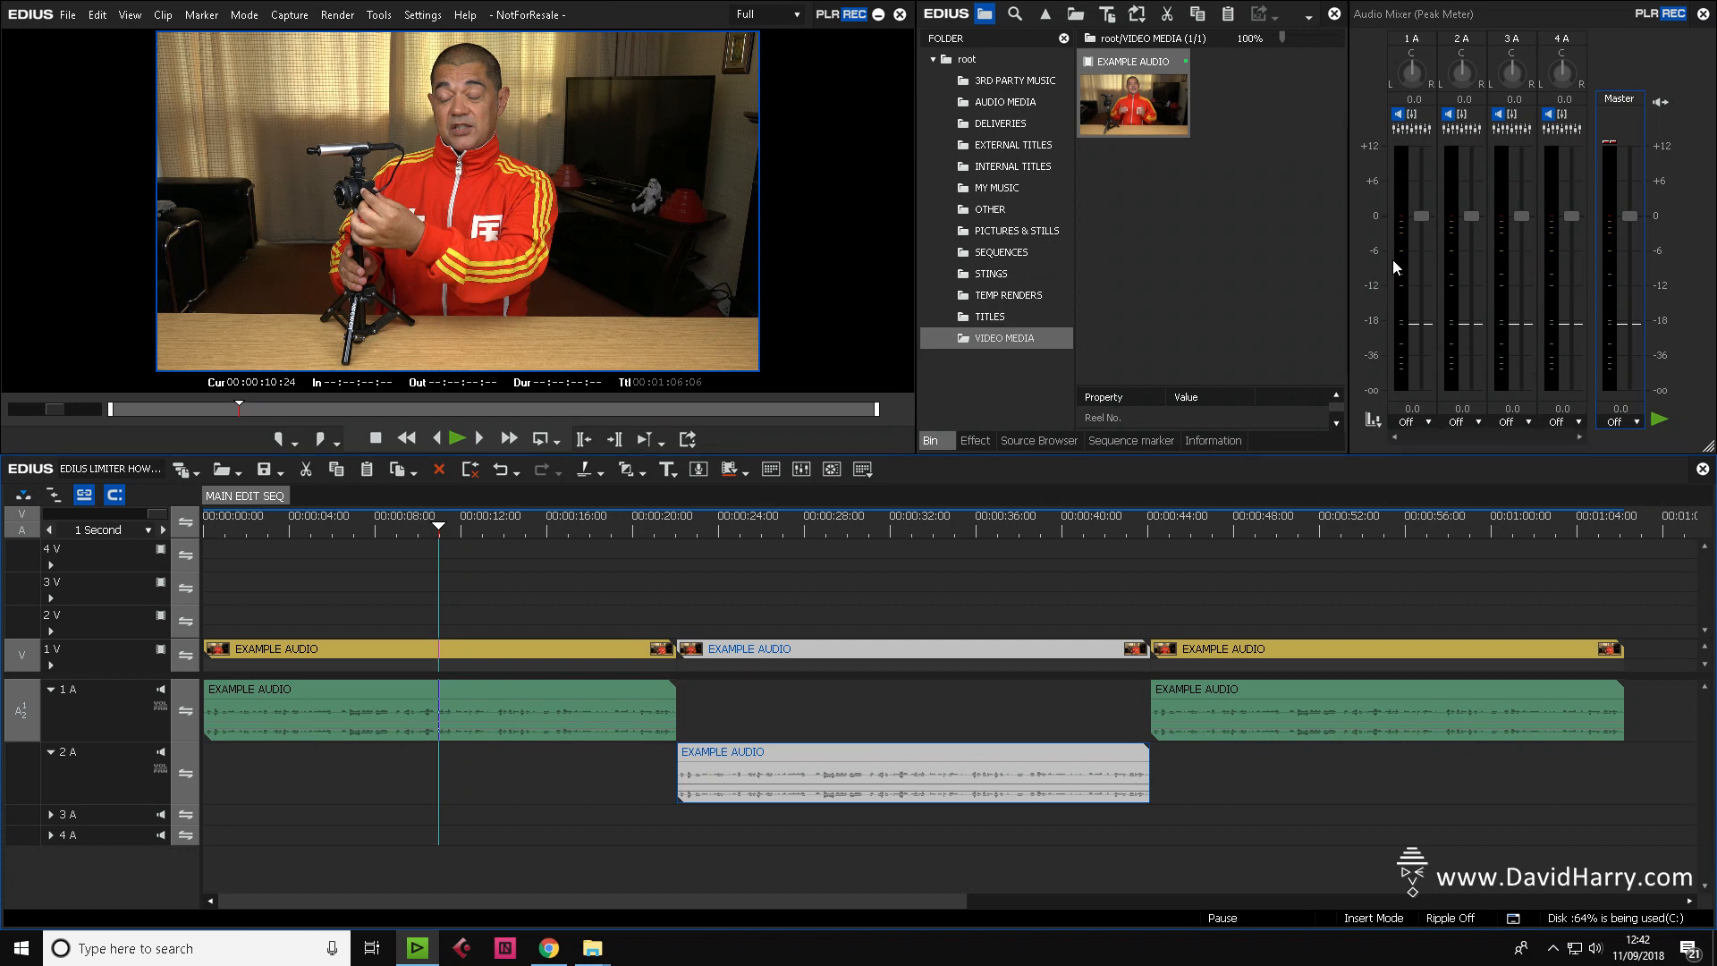
click(390, 522)
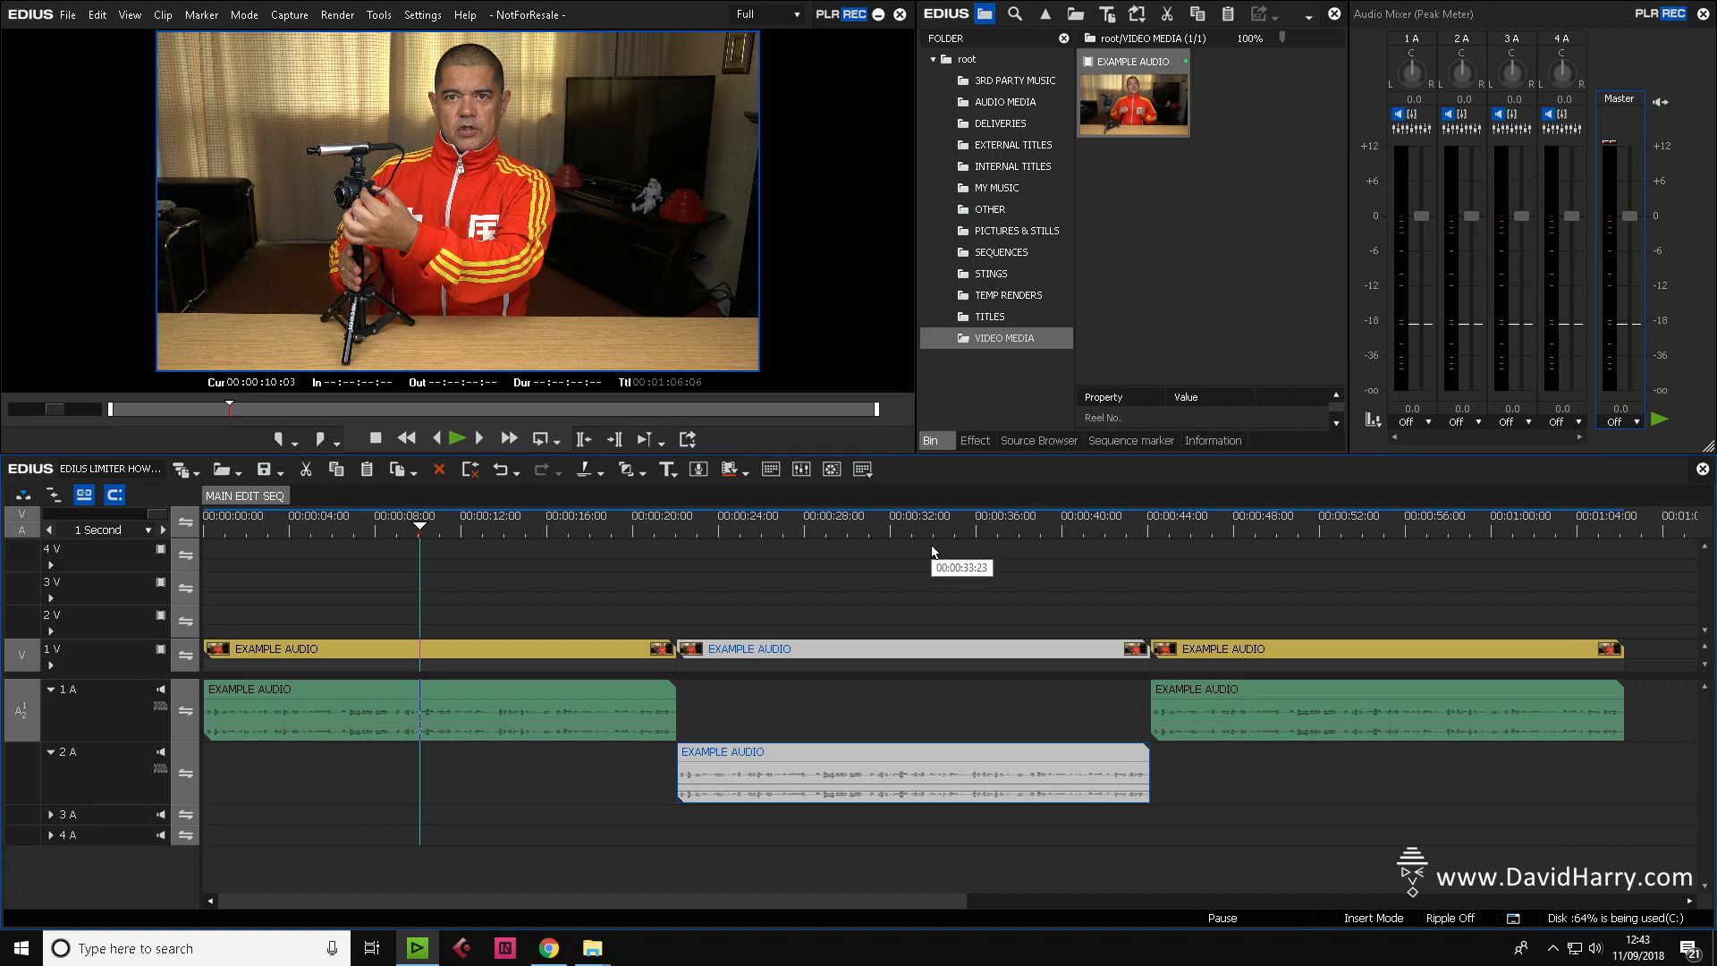
Play the middle clip from 00:00:29:06 and check the track 2A level on the mixer meters.
click(679, 529)
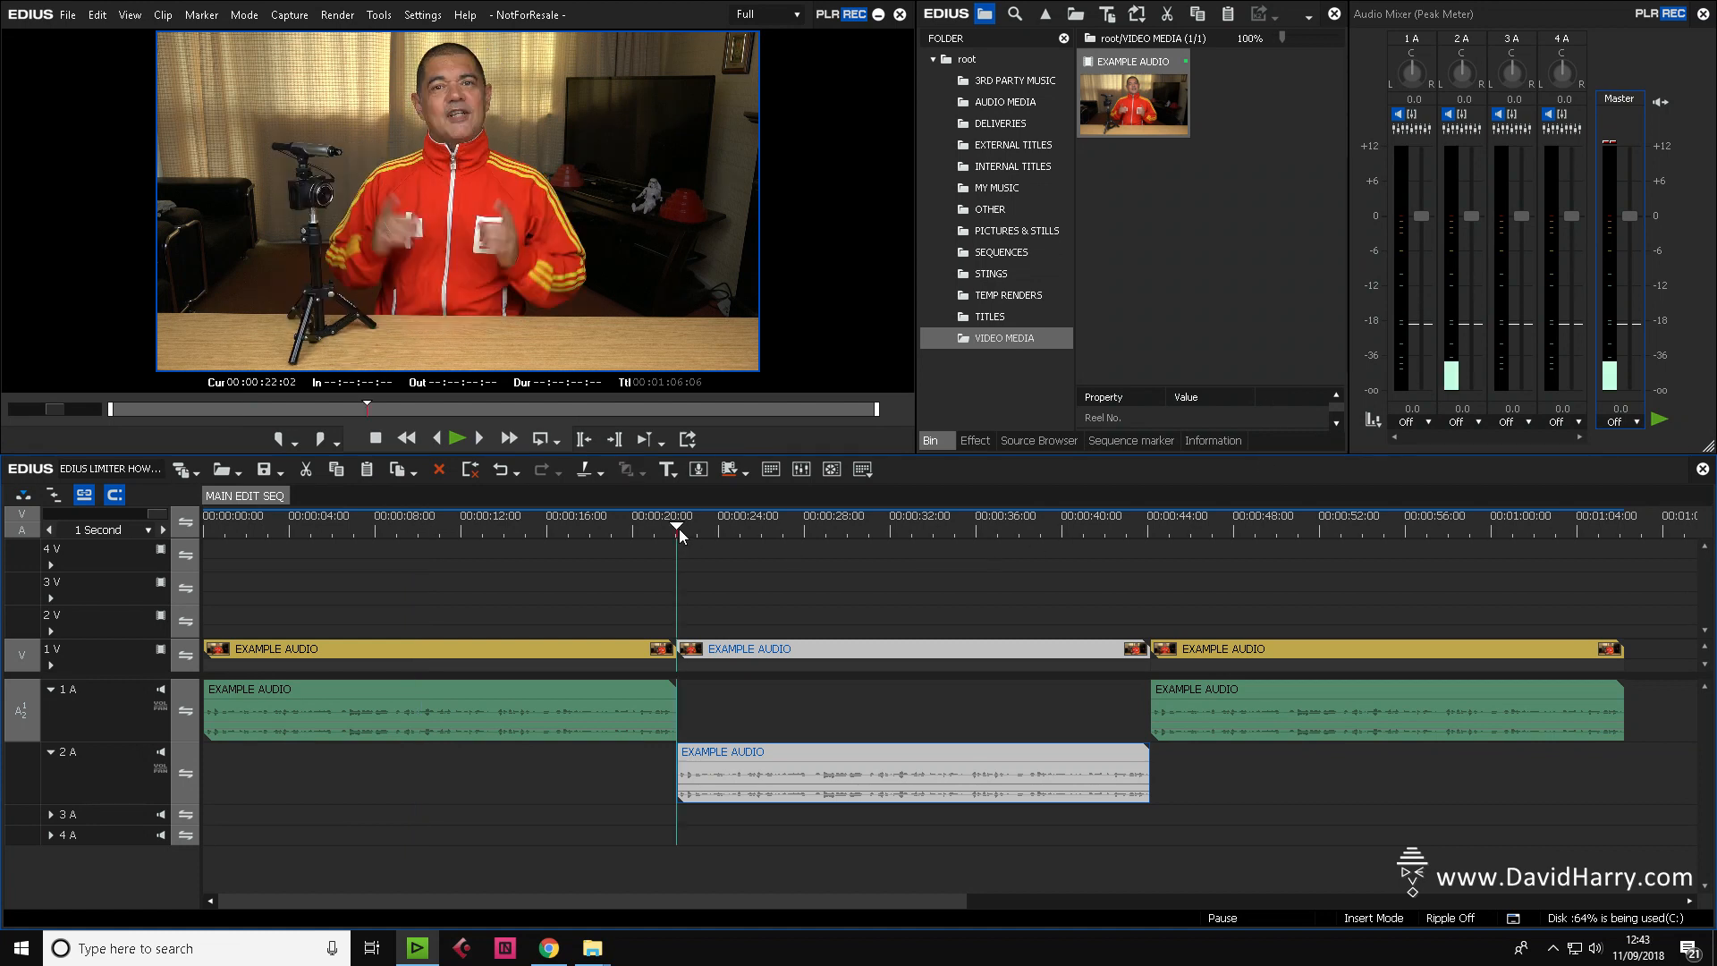
drag(747, 520, 831, 534)
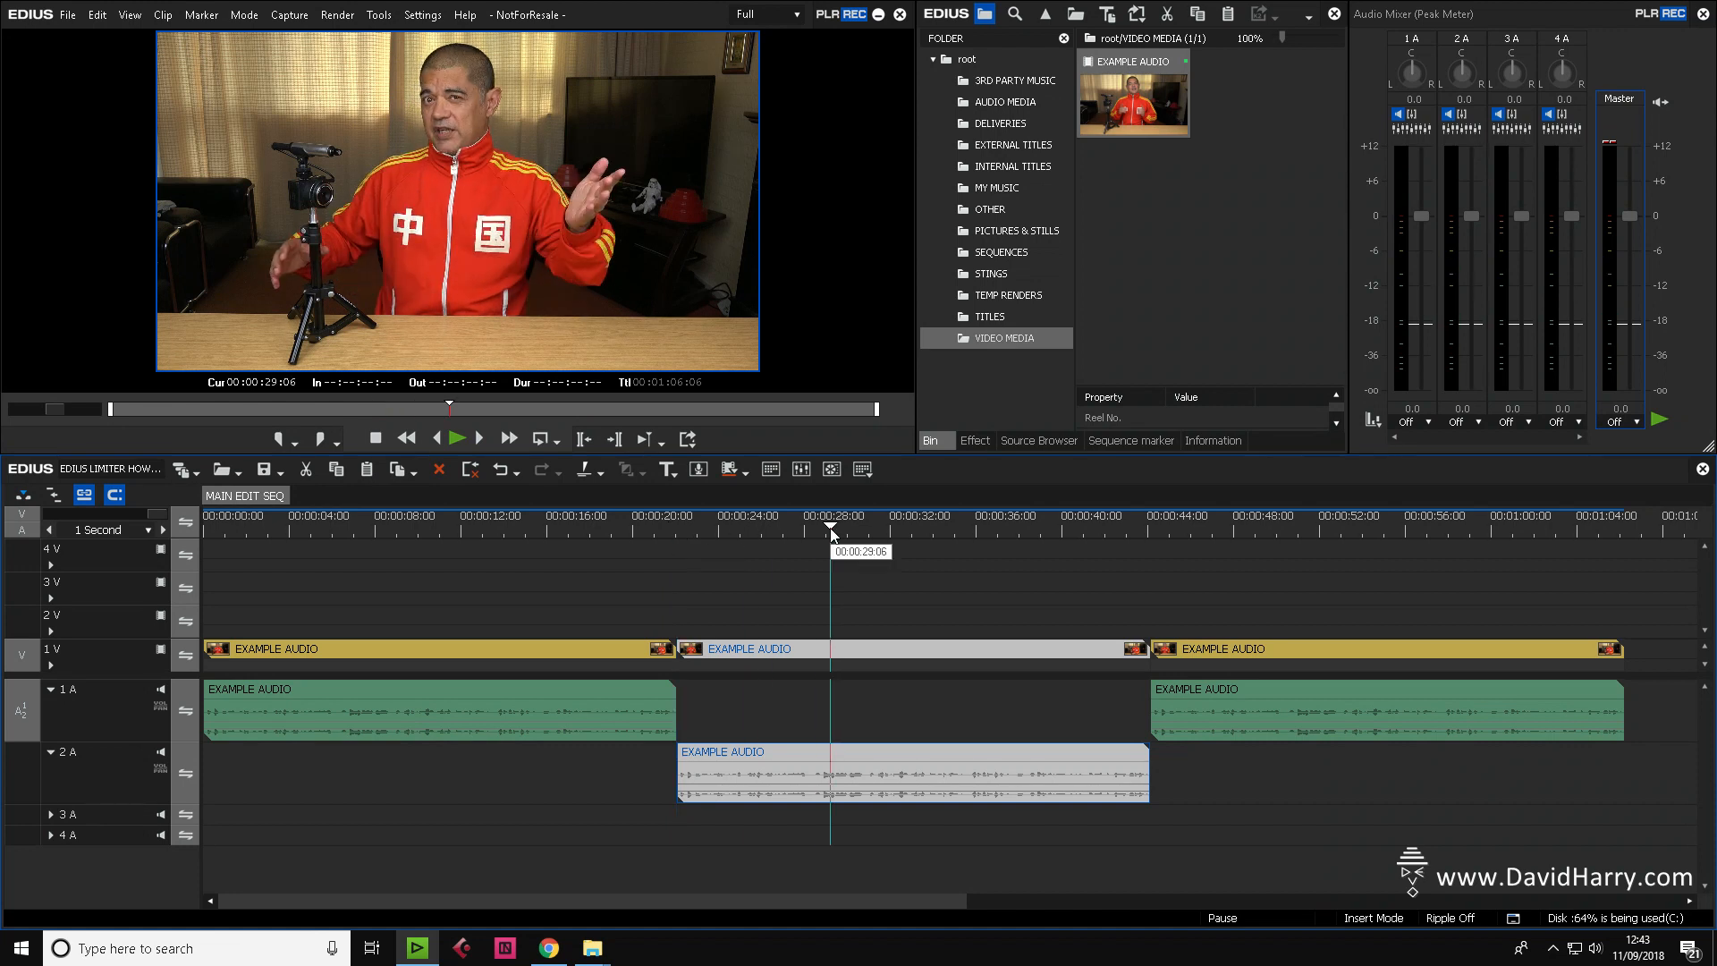
key(space)
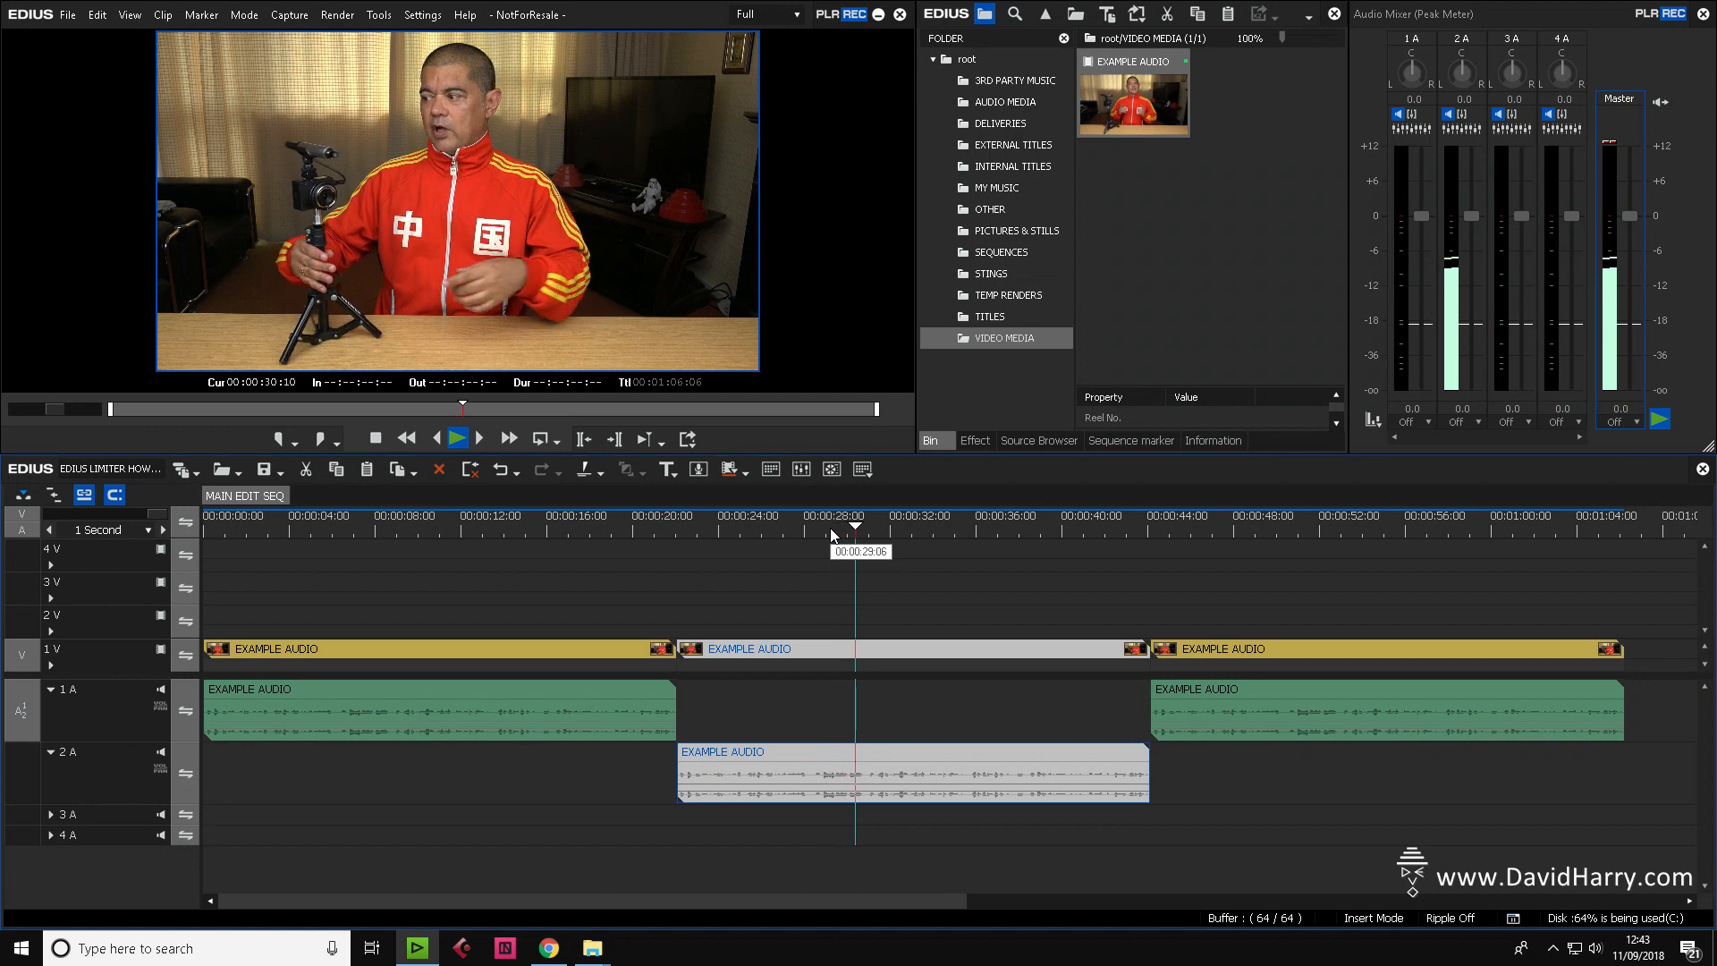
key(space)
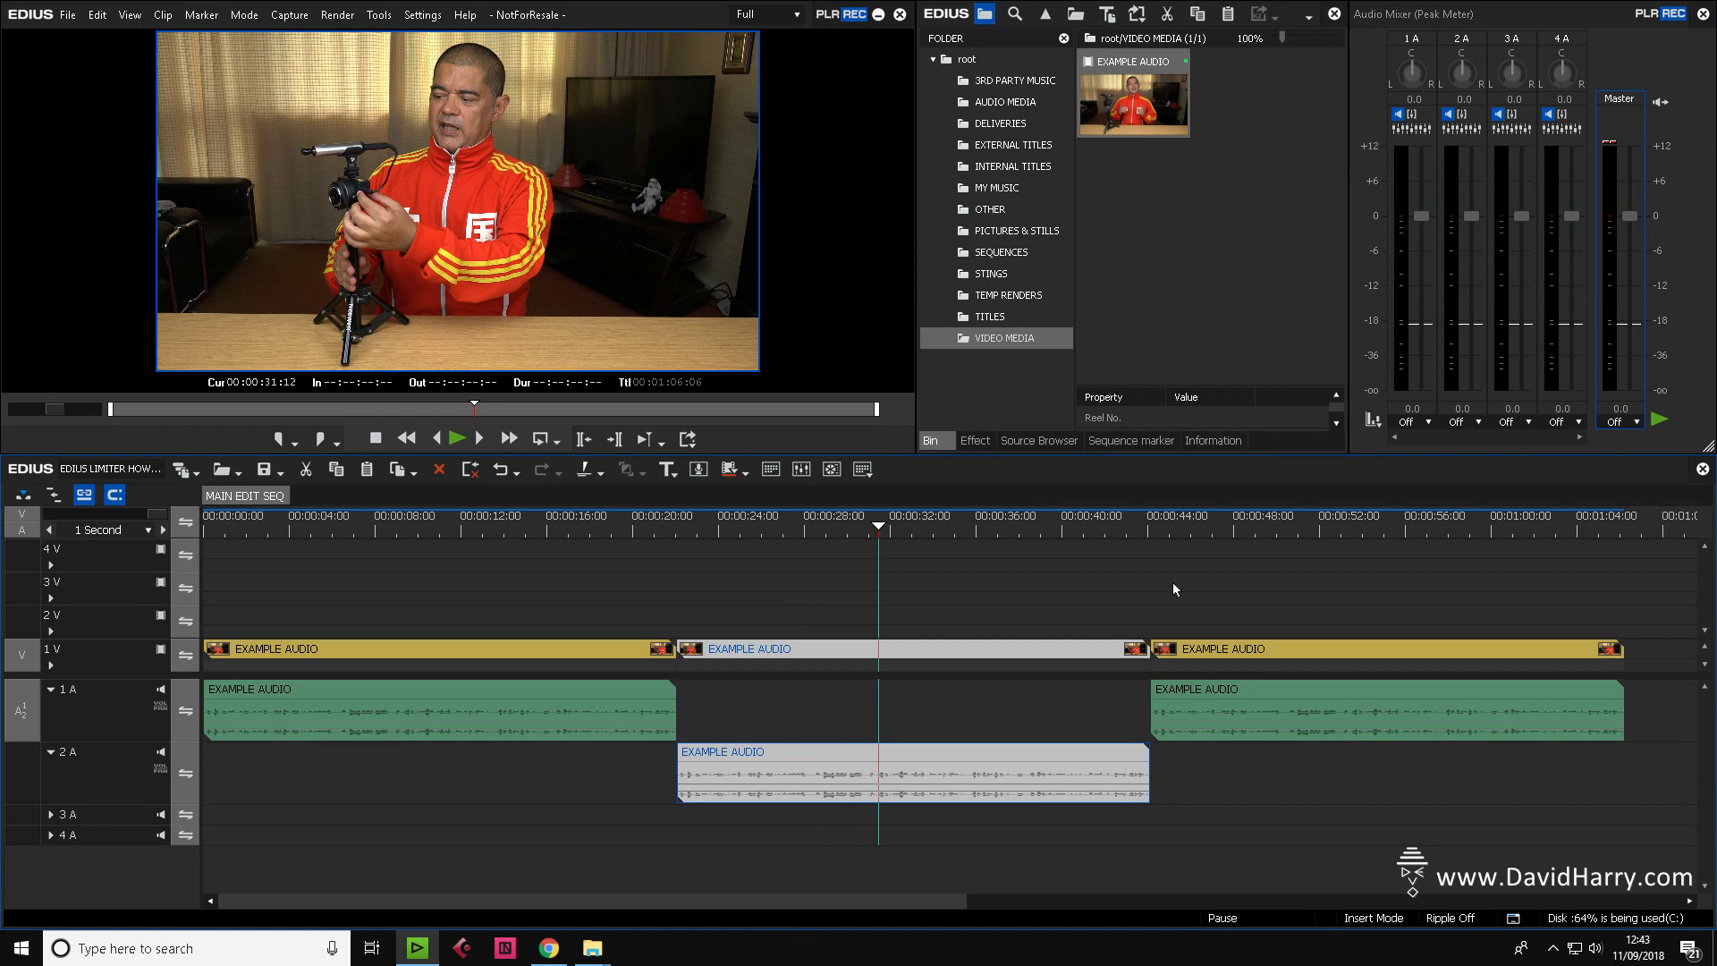
Switch the track 2A mixer channel to Track mode and raise its fader to +4.0 dB.
click(1478, 421)
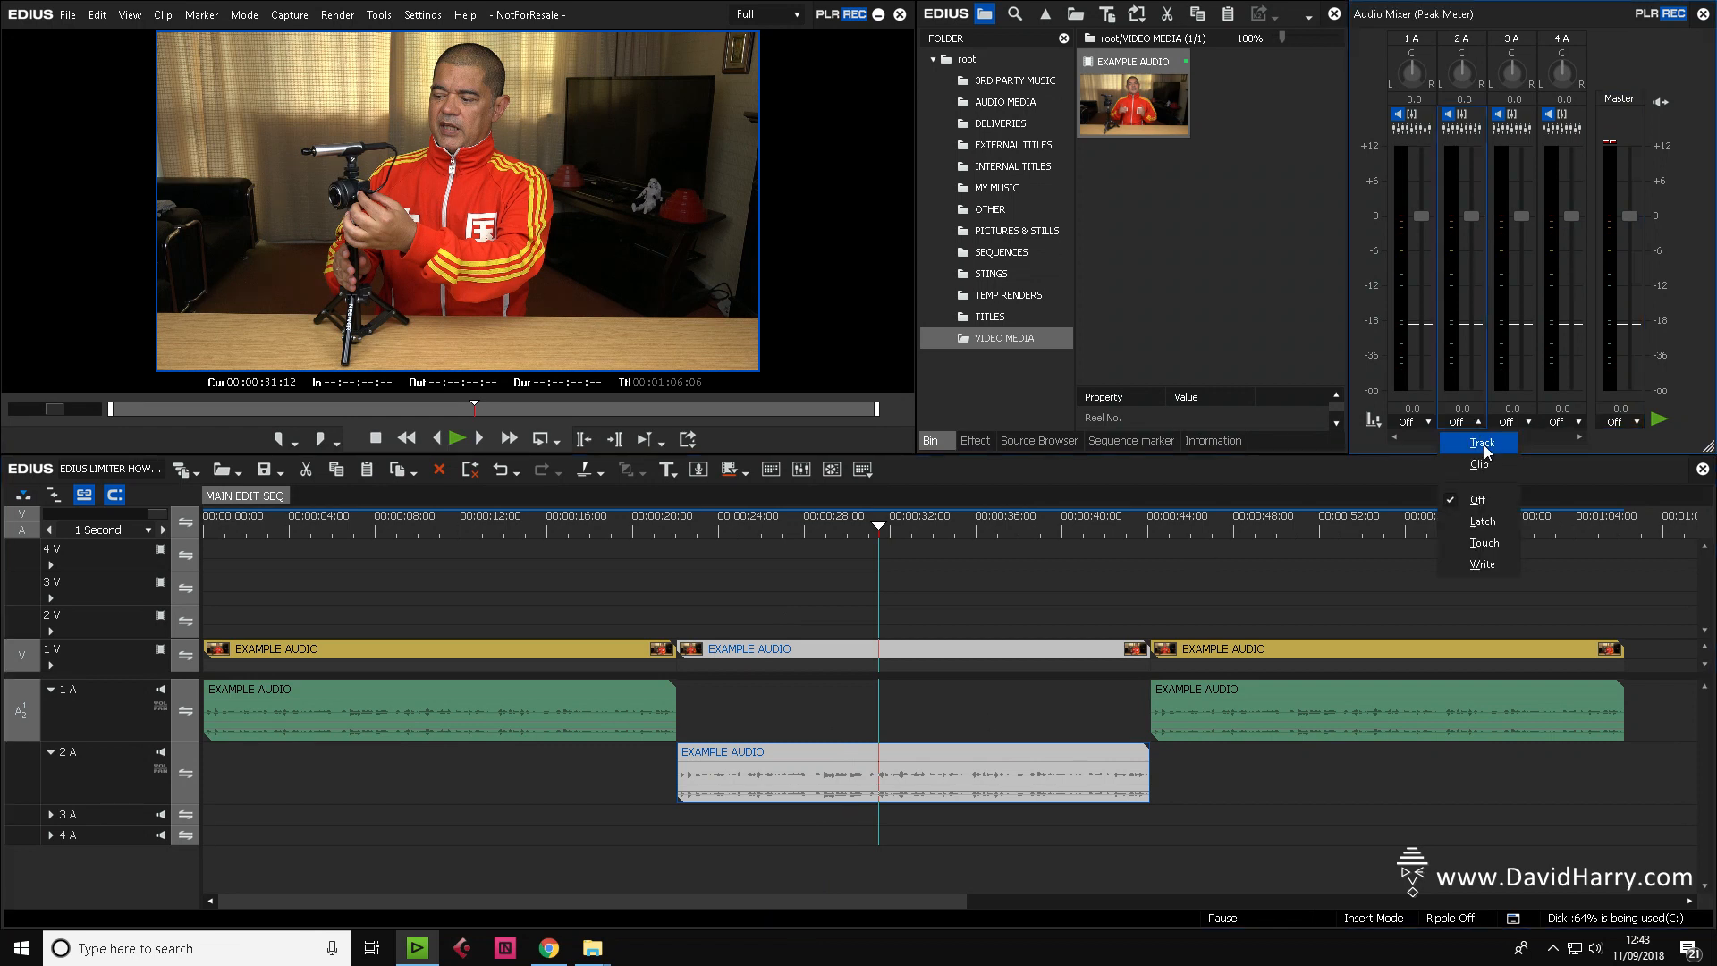
click(1485, 447)
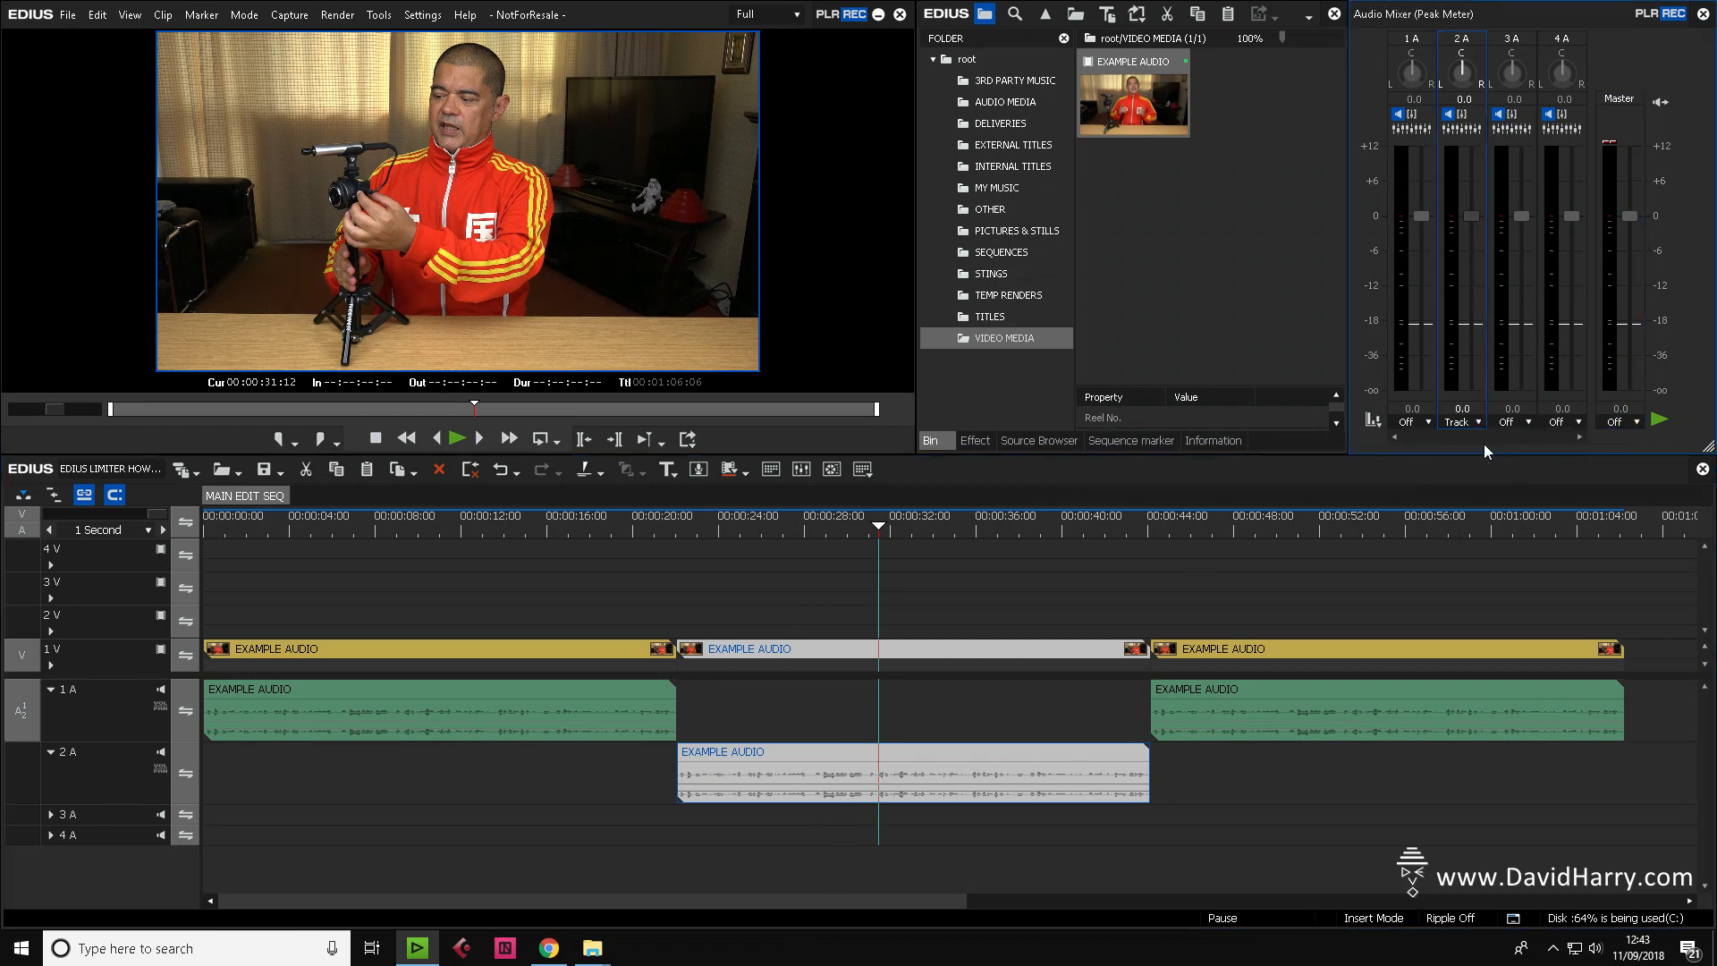
drag(1472, 215, 1472, 216)
Play the boosted middle clip from 00:00:28:09 and examine its peak levels.
drag(823, 524, 812, 529)
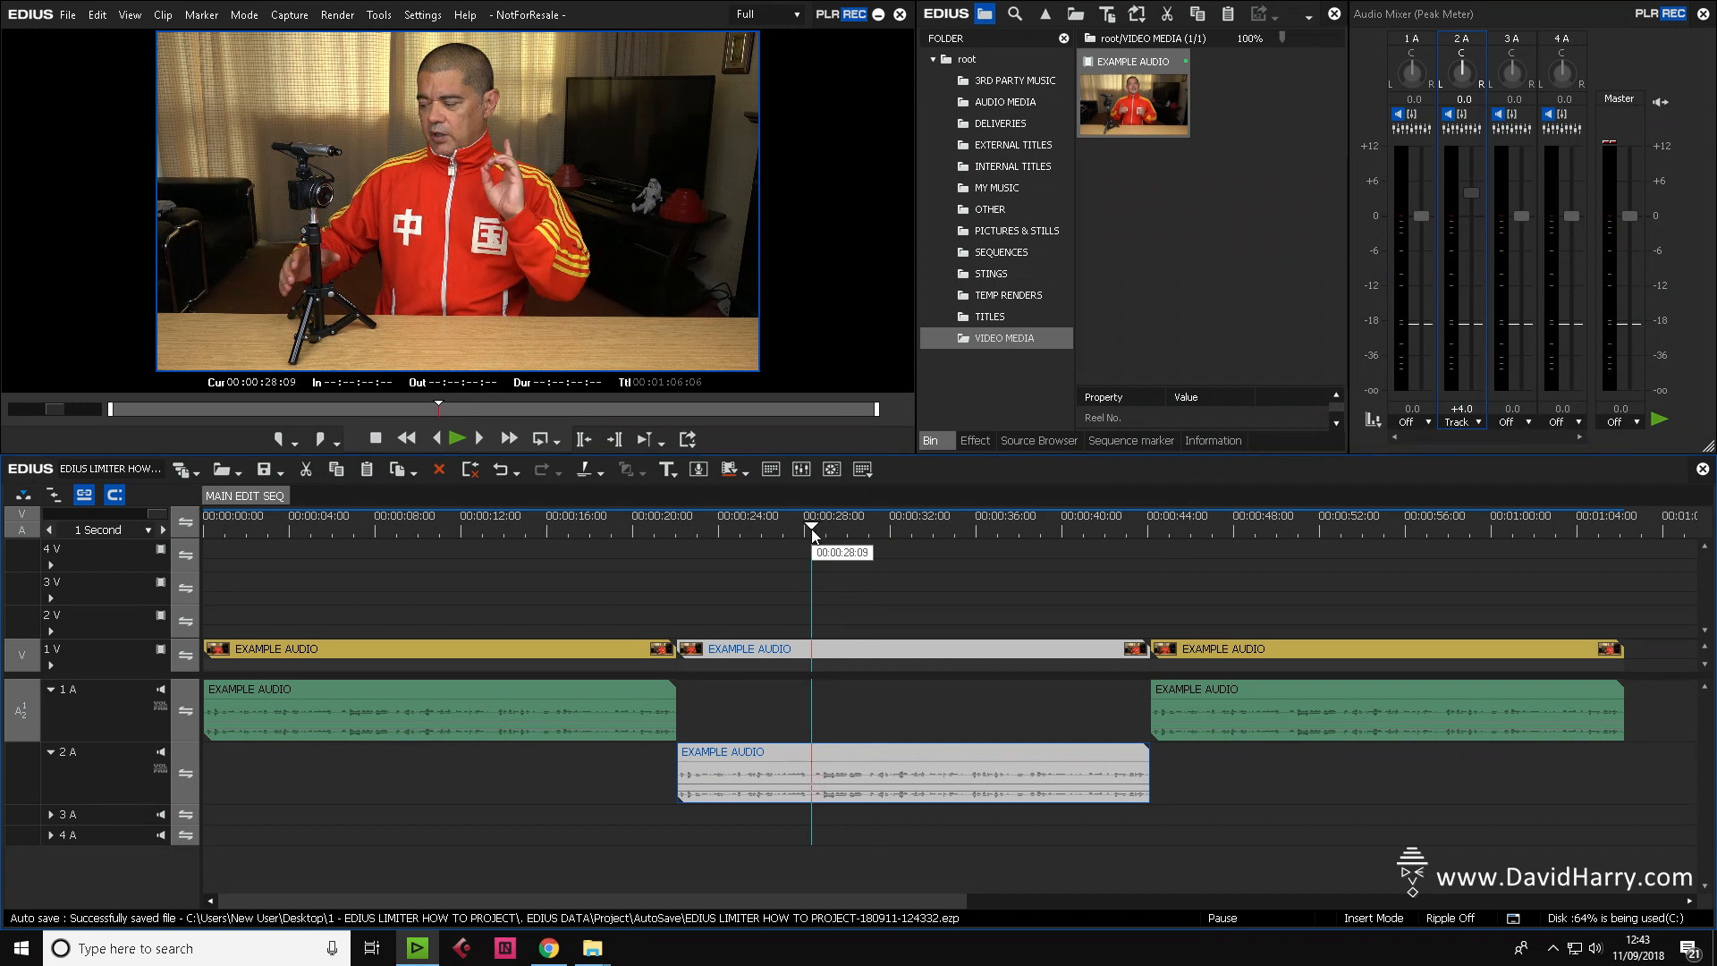
key(space)
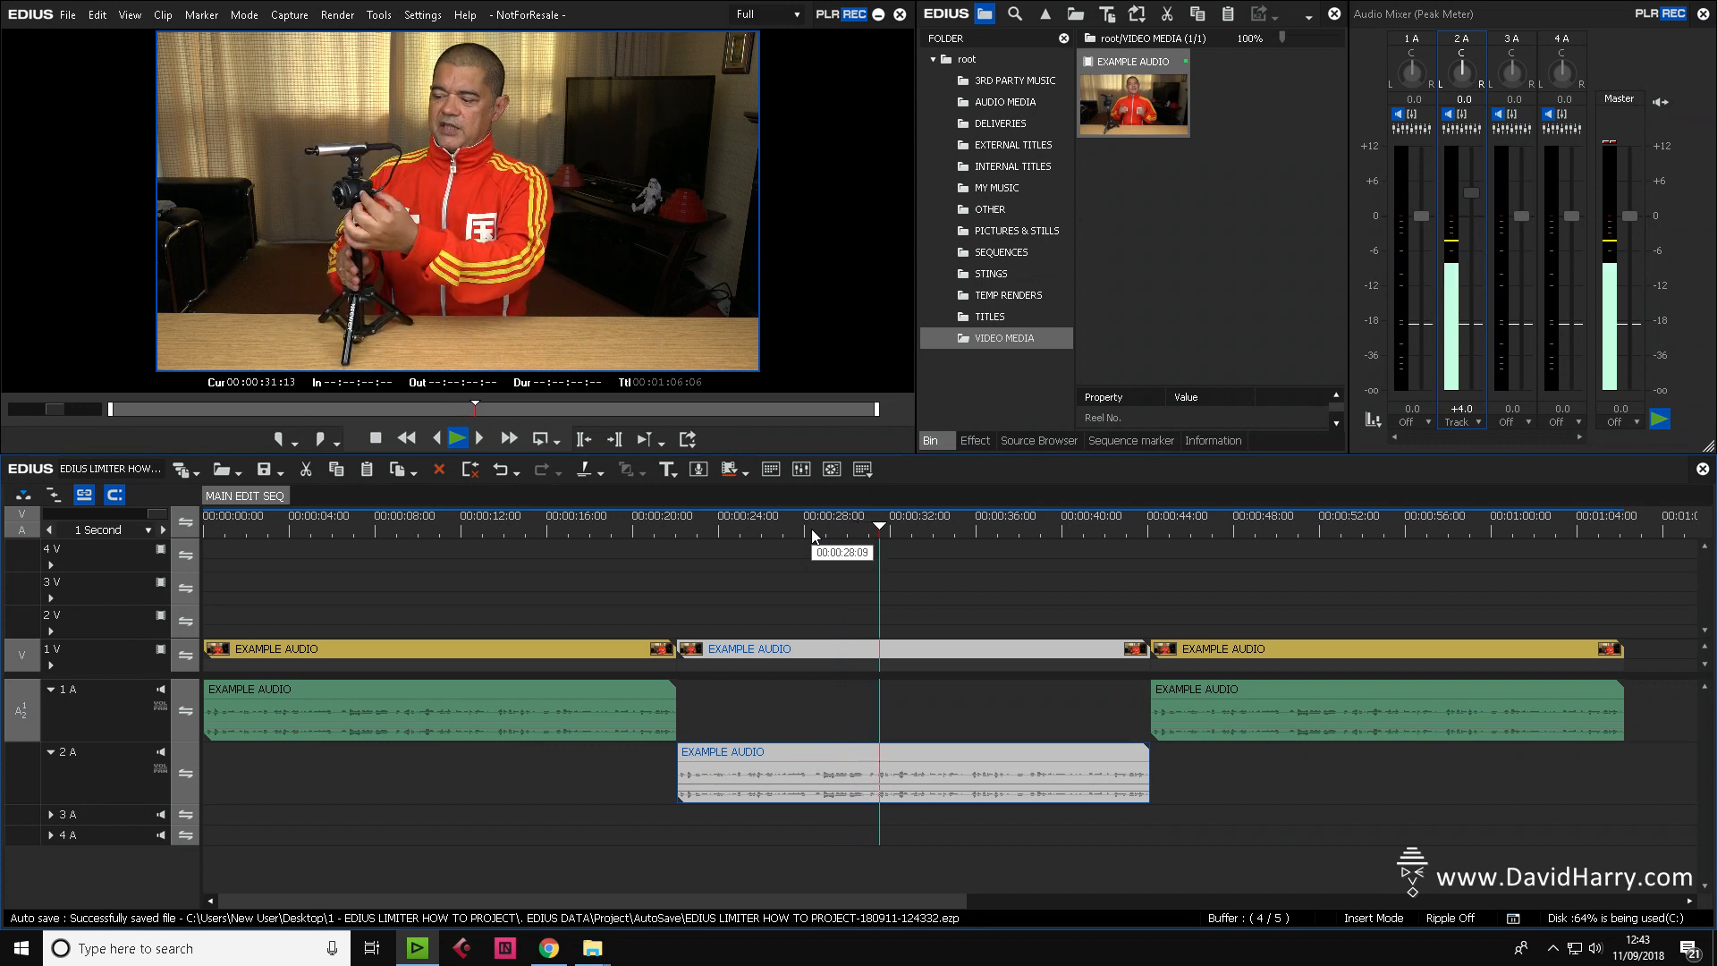
key(space)
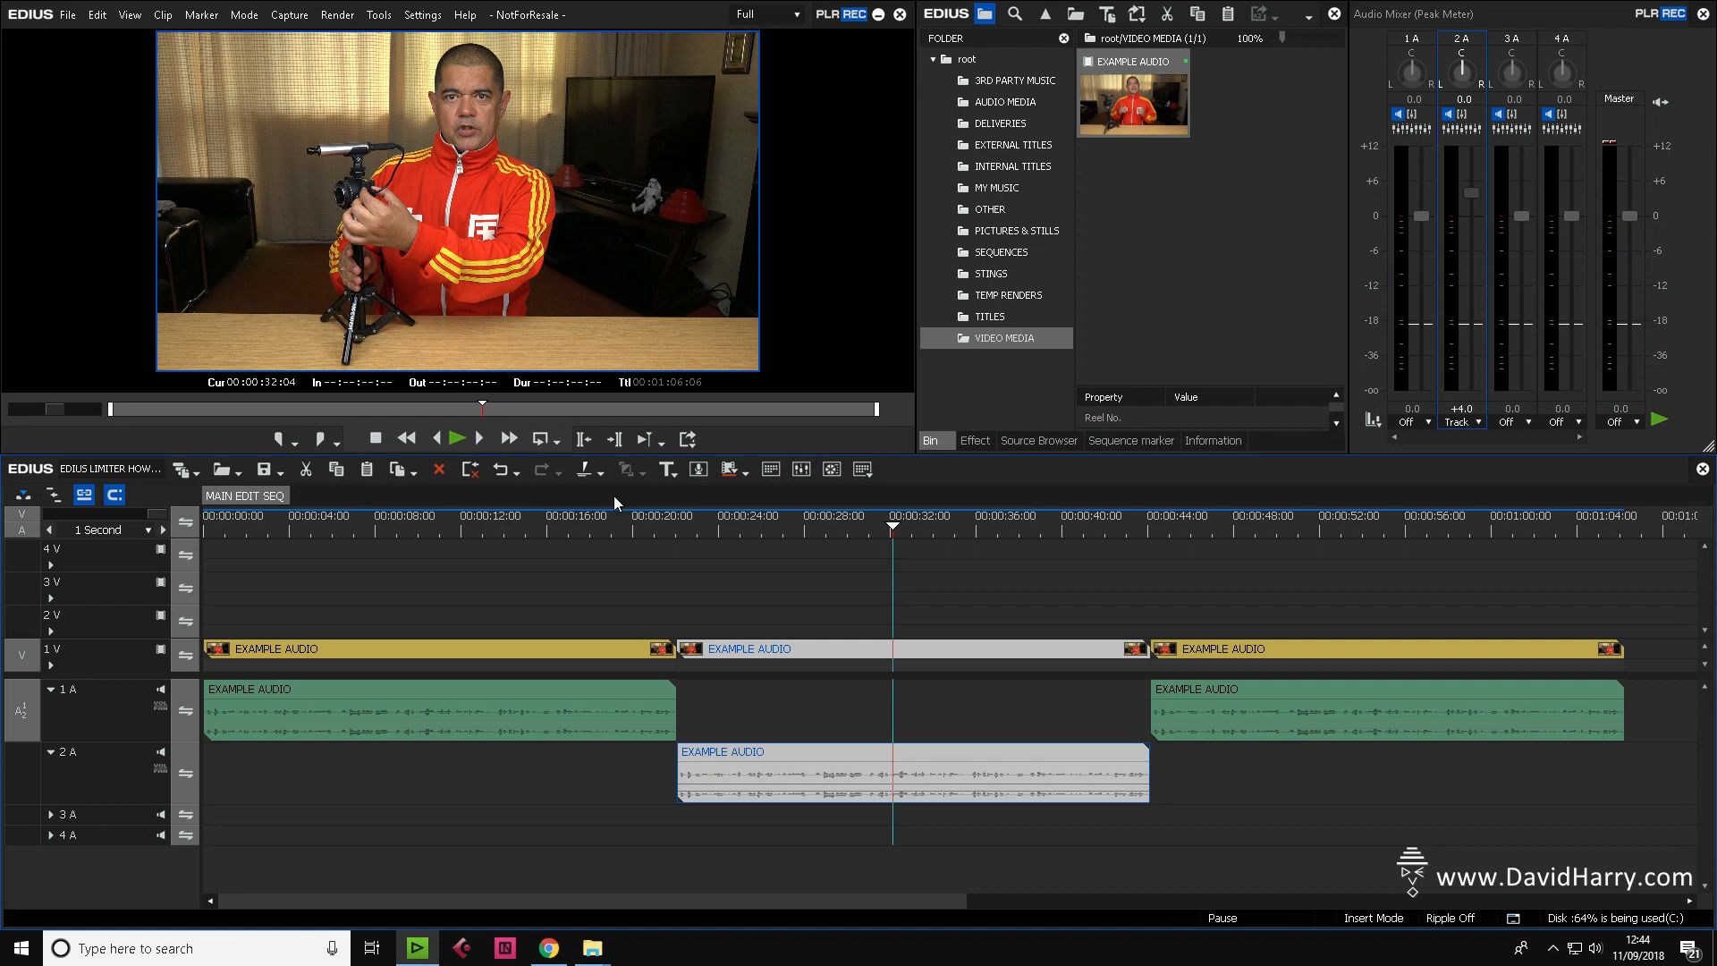
Compare the quieter passage near the end of the first clip with the boosted middle clip from 00:00:35:16.
drag(596, 532, 570, 528)
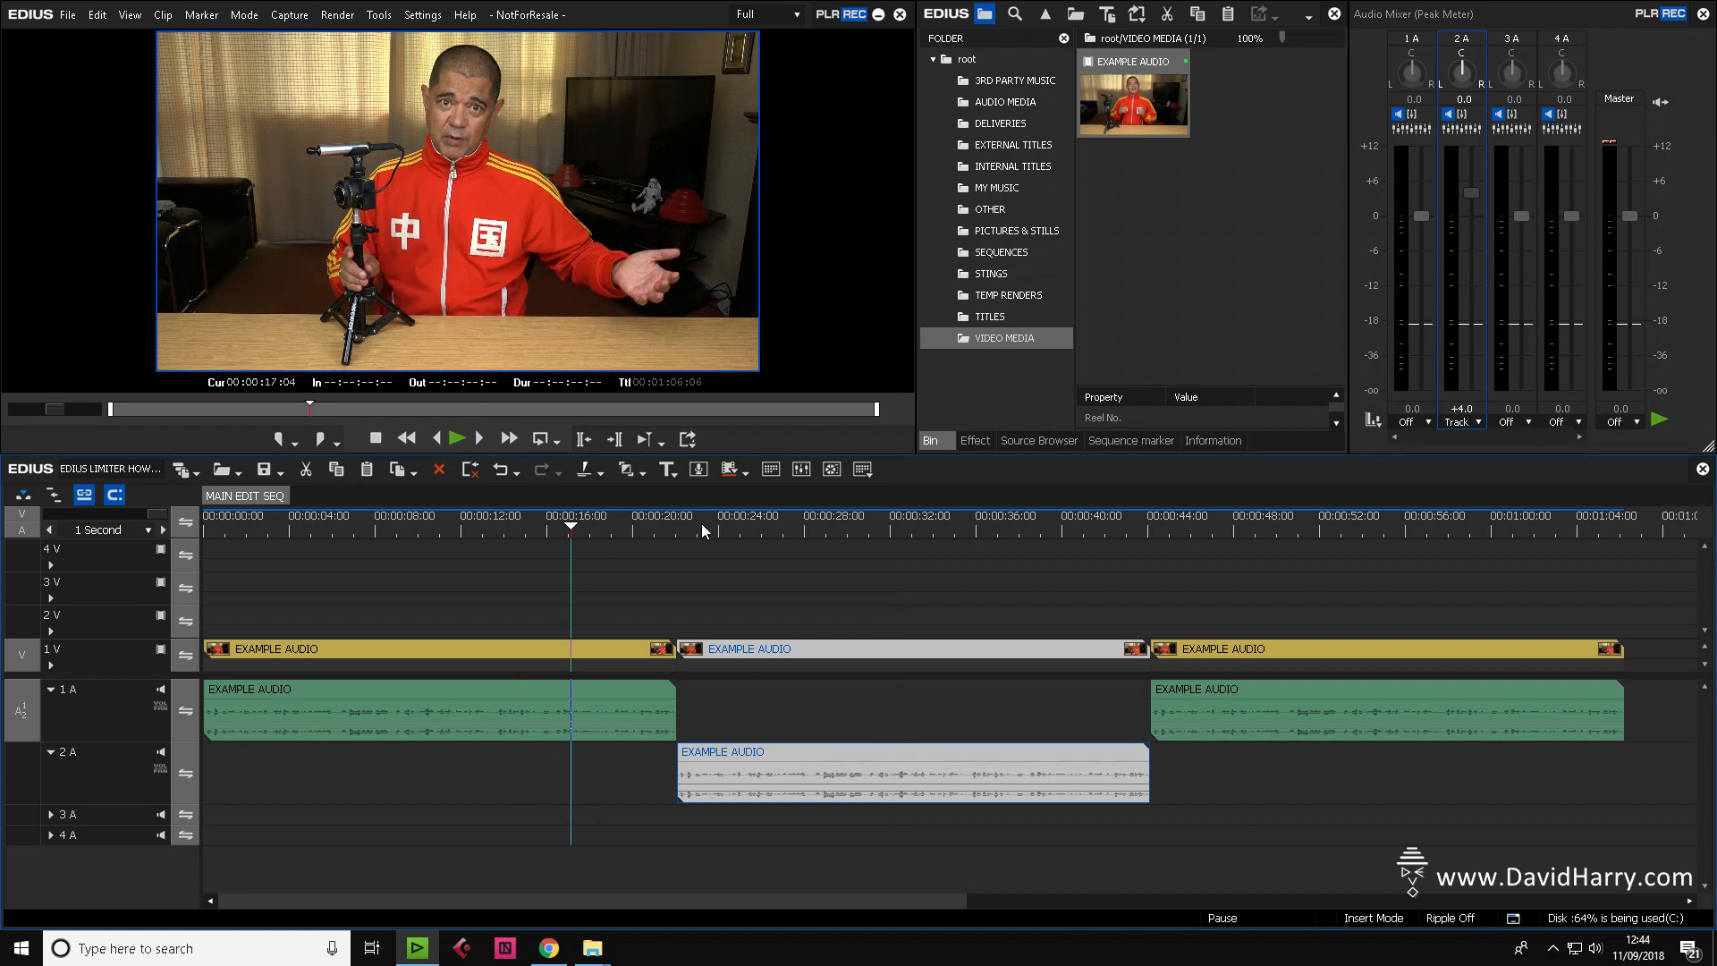
click(755, 529)
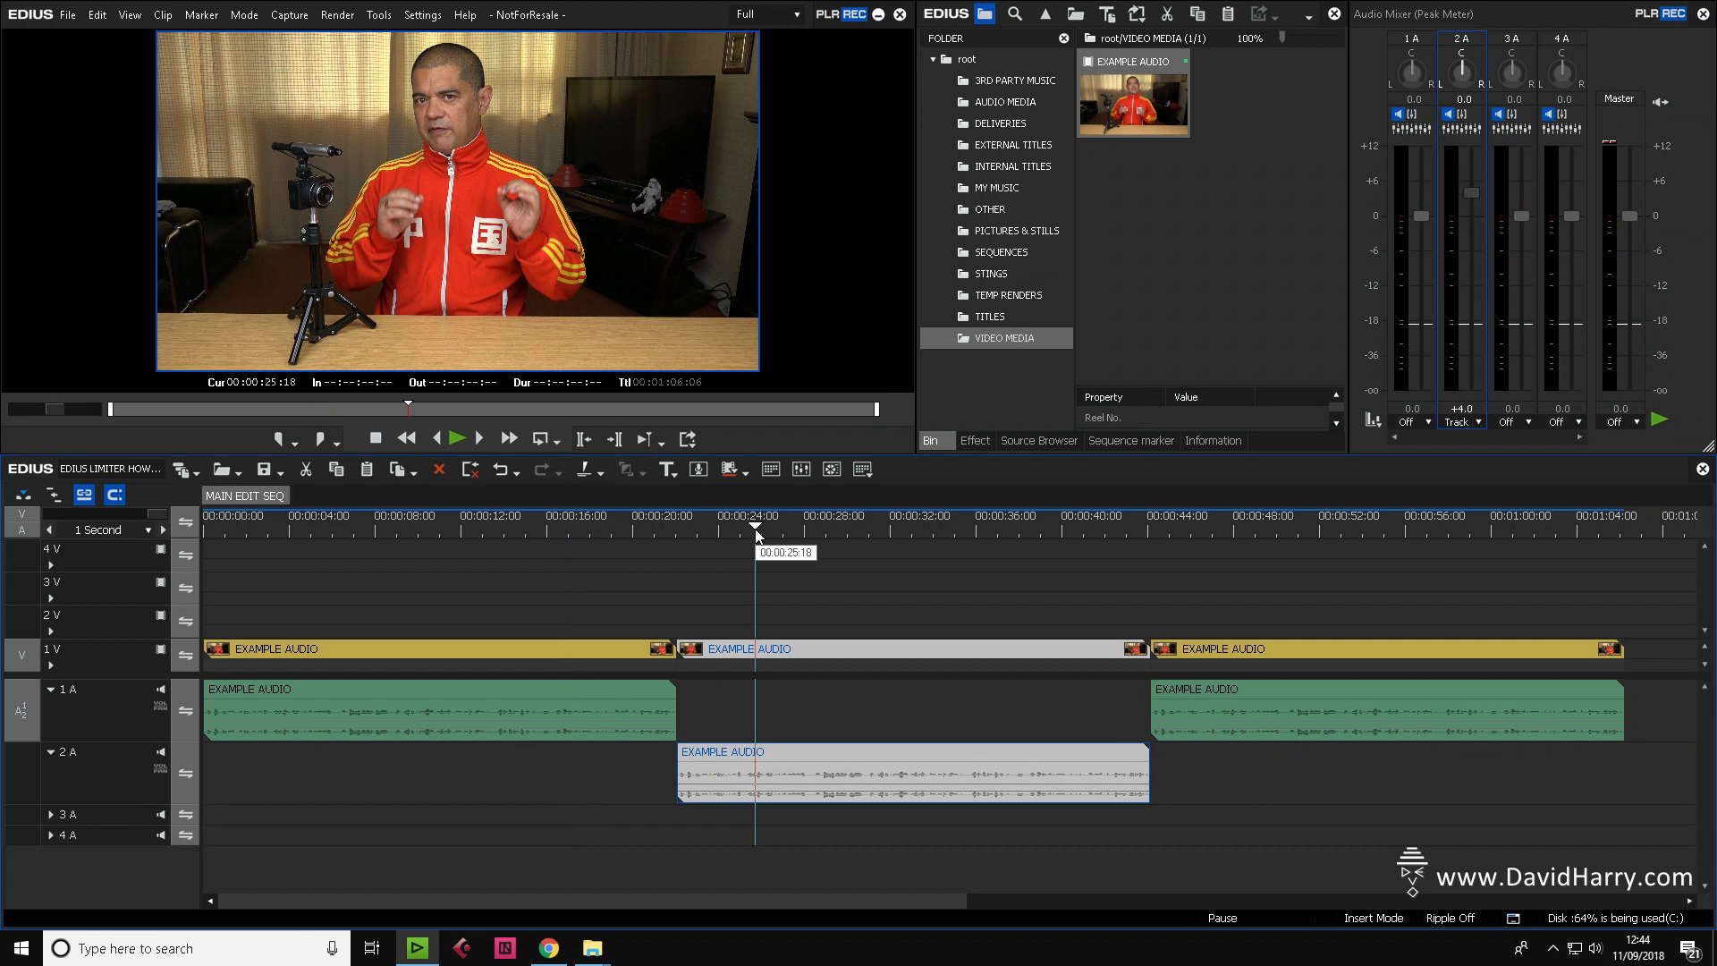
click(545, 523)
key(space)
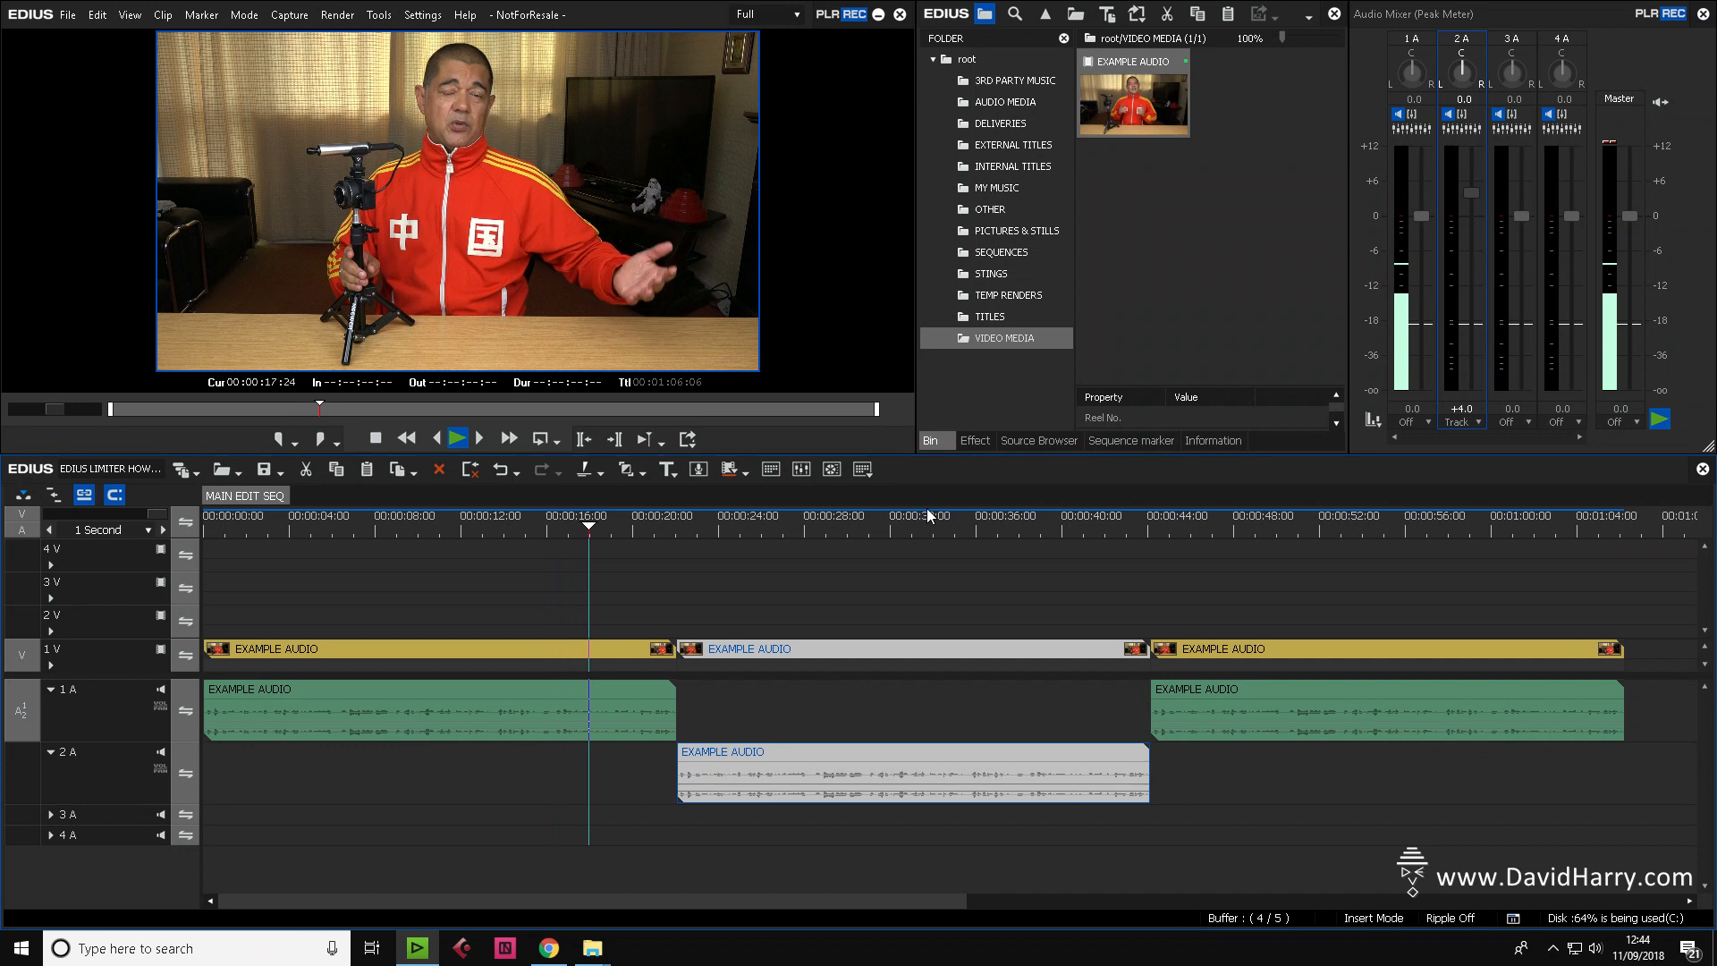
click(968, 529)
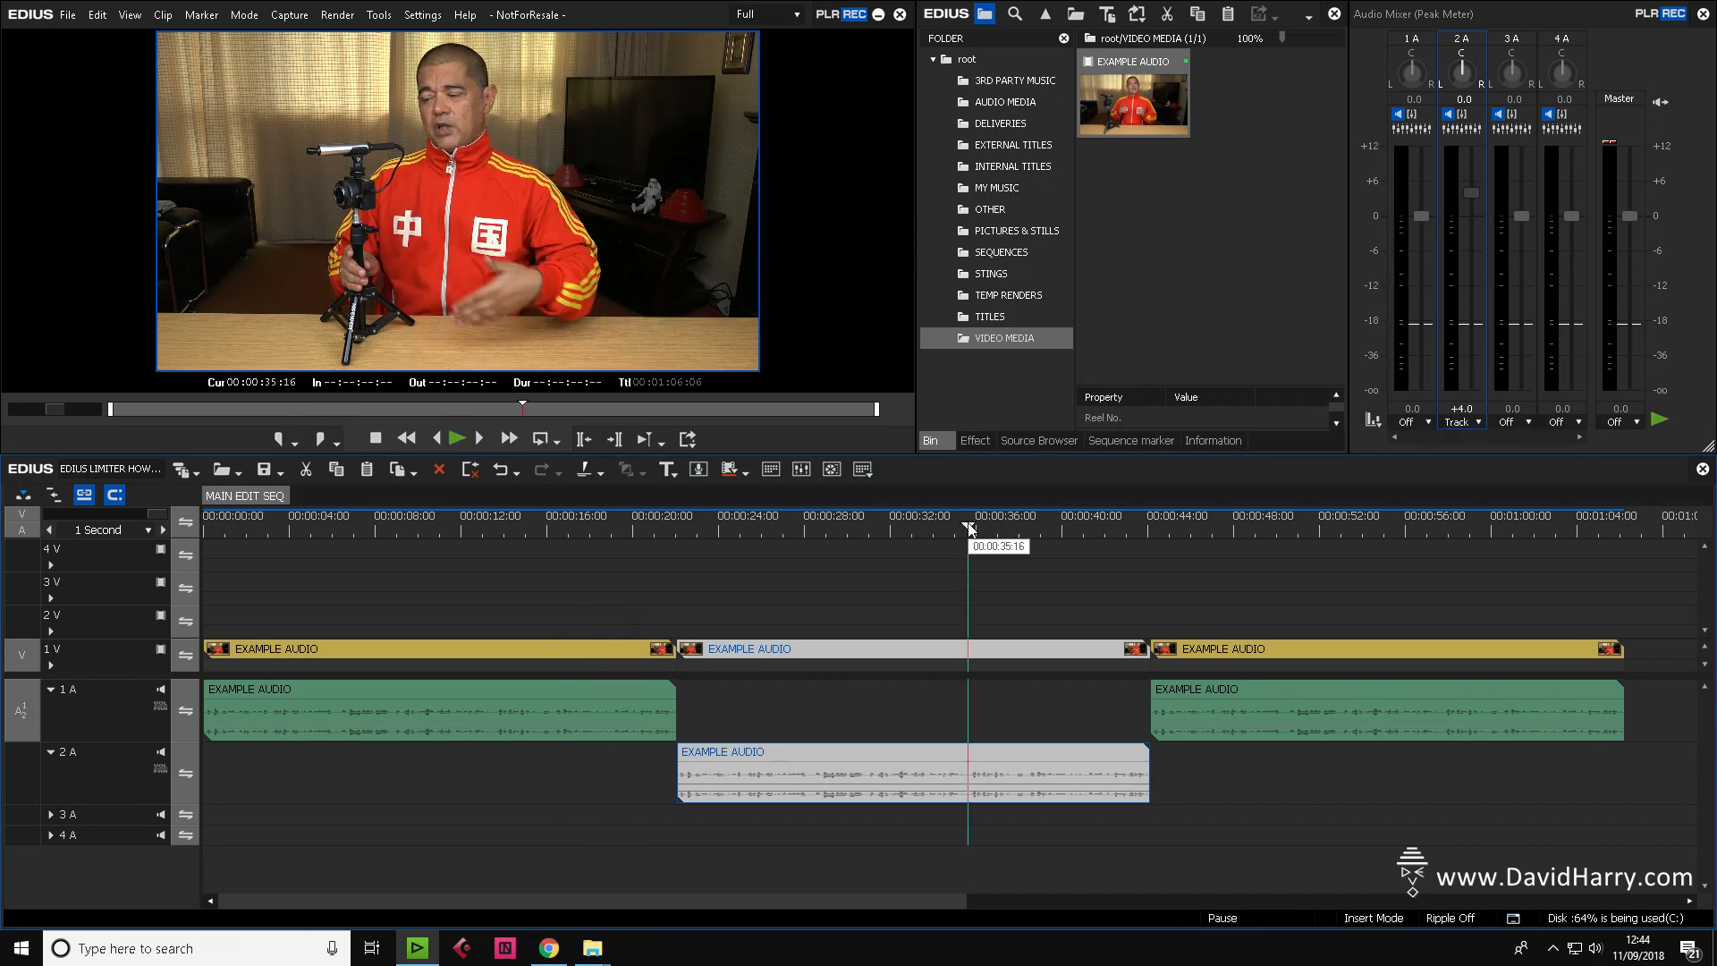
key(space)
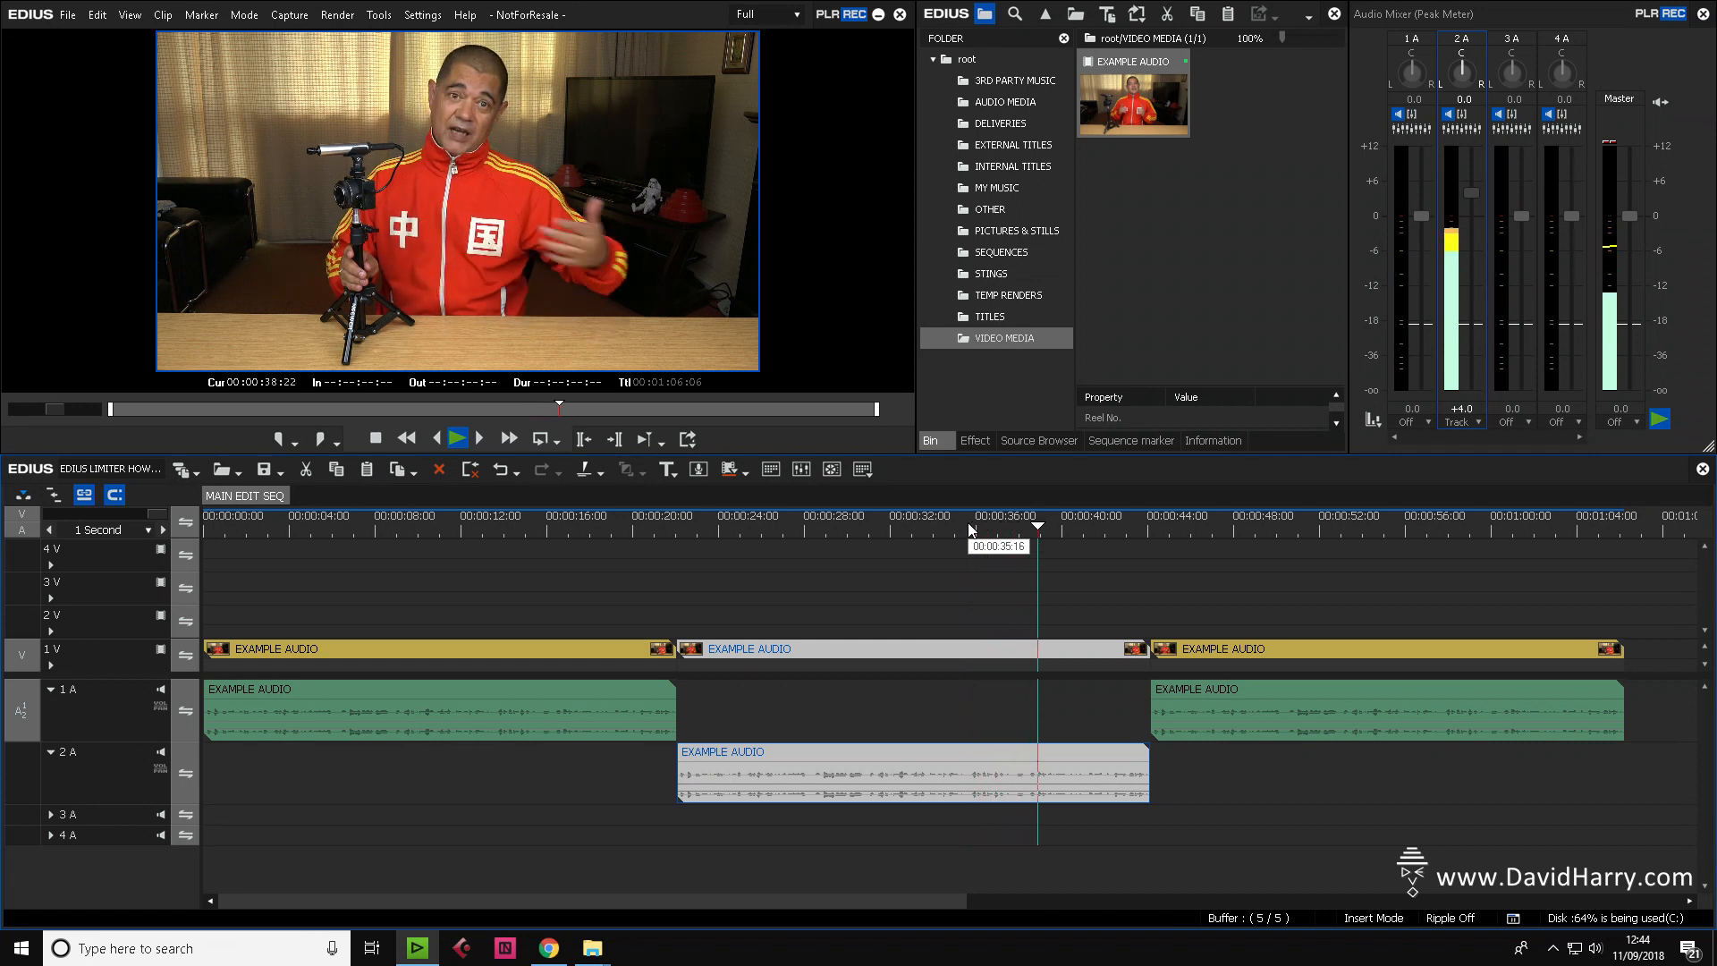
key(space)
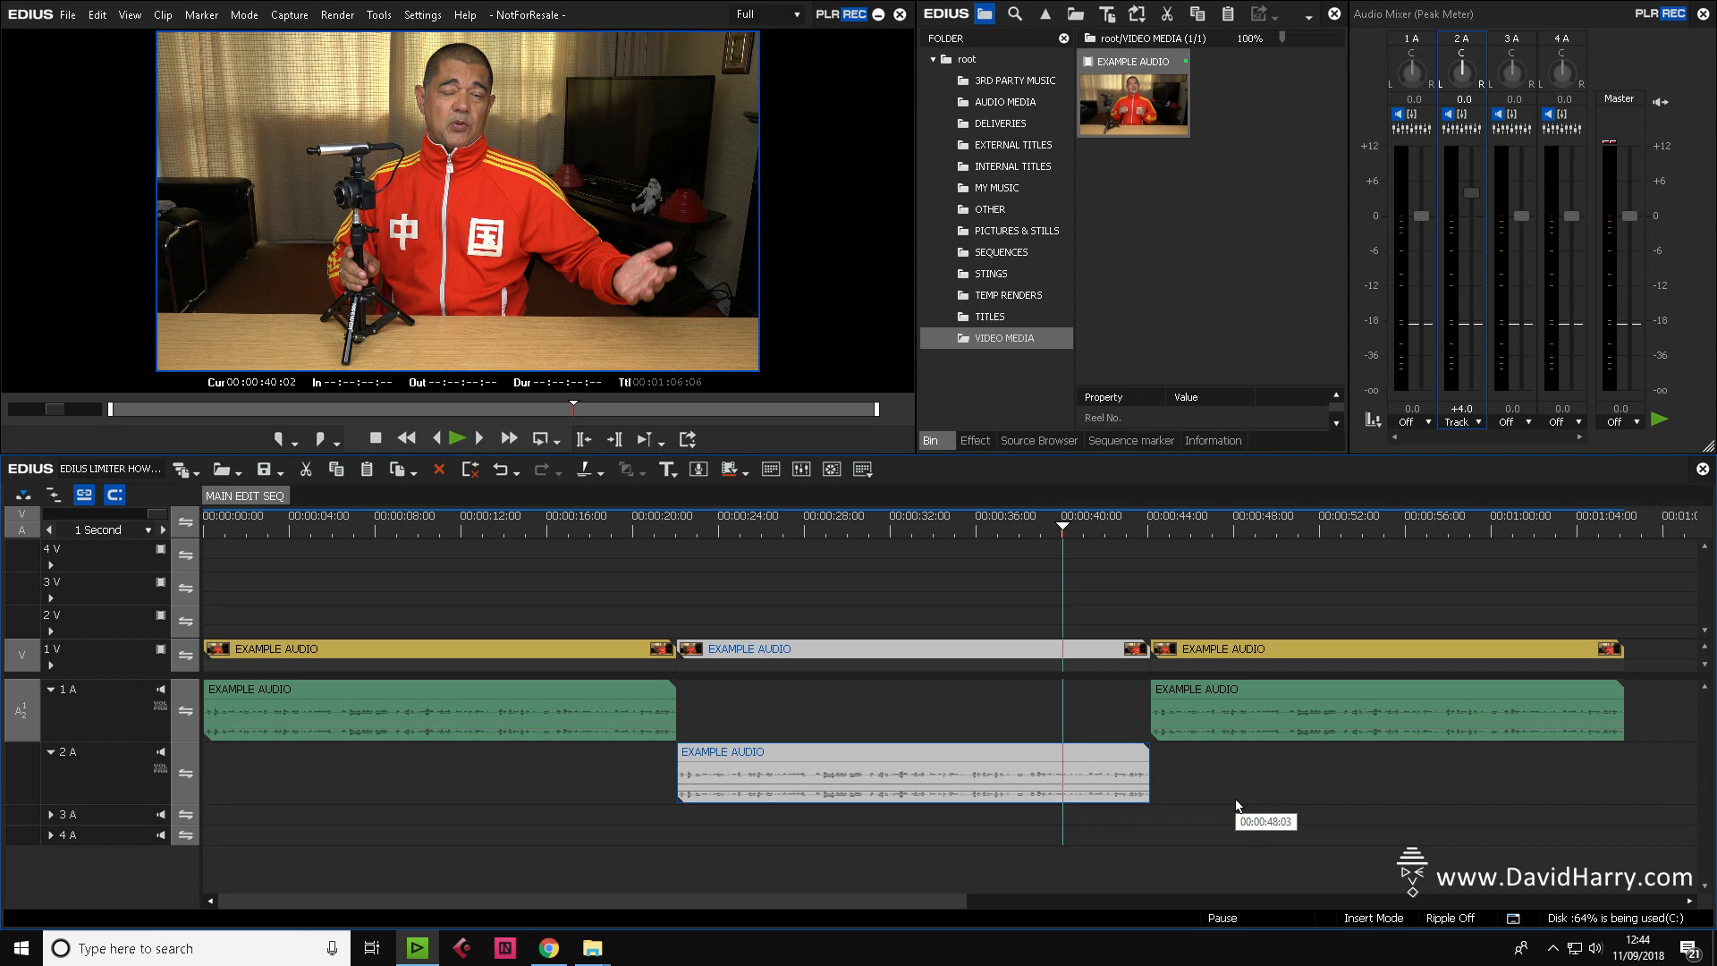
Apply the LoudMax64 audio filter to the third clip's audio and place the playhead at 00:00:45:07.
click(1206, 526)
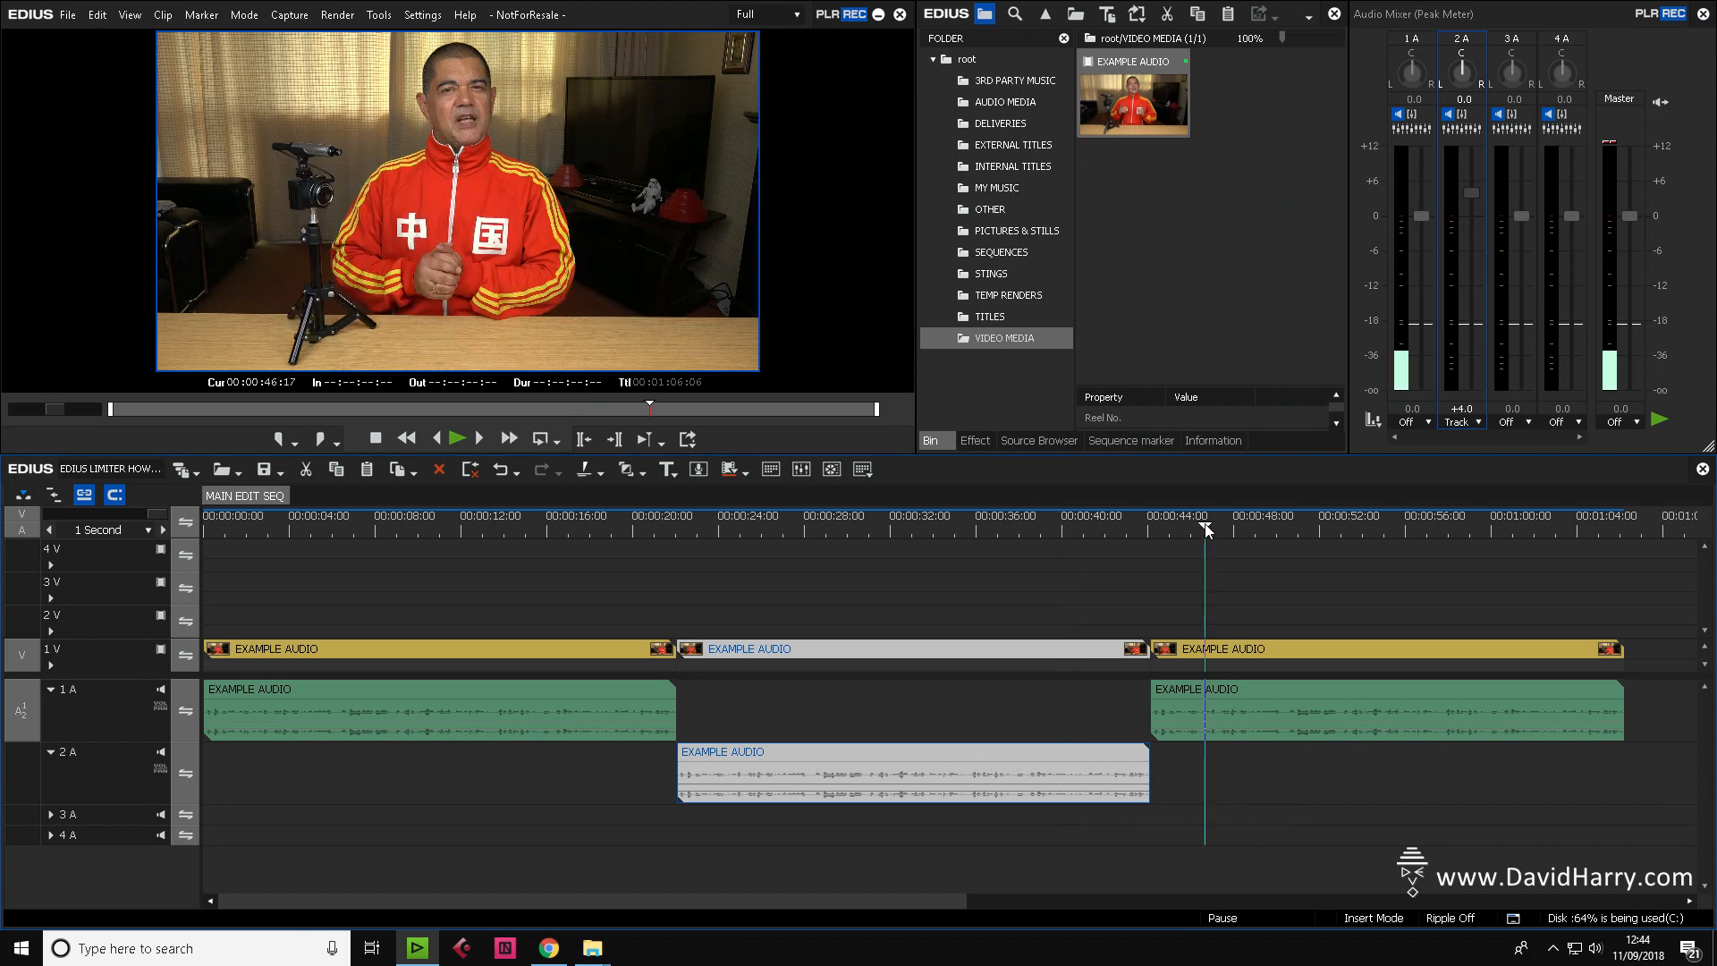
click(1242, 689)
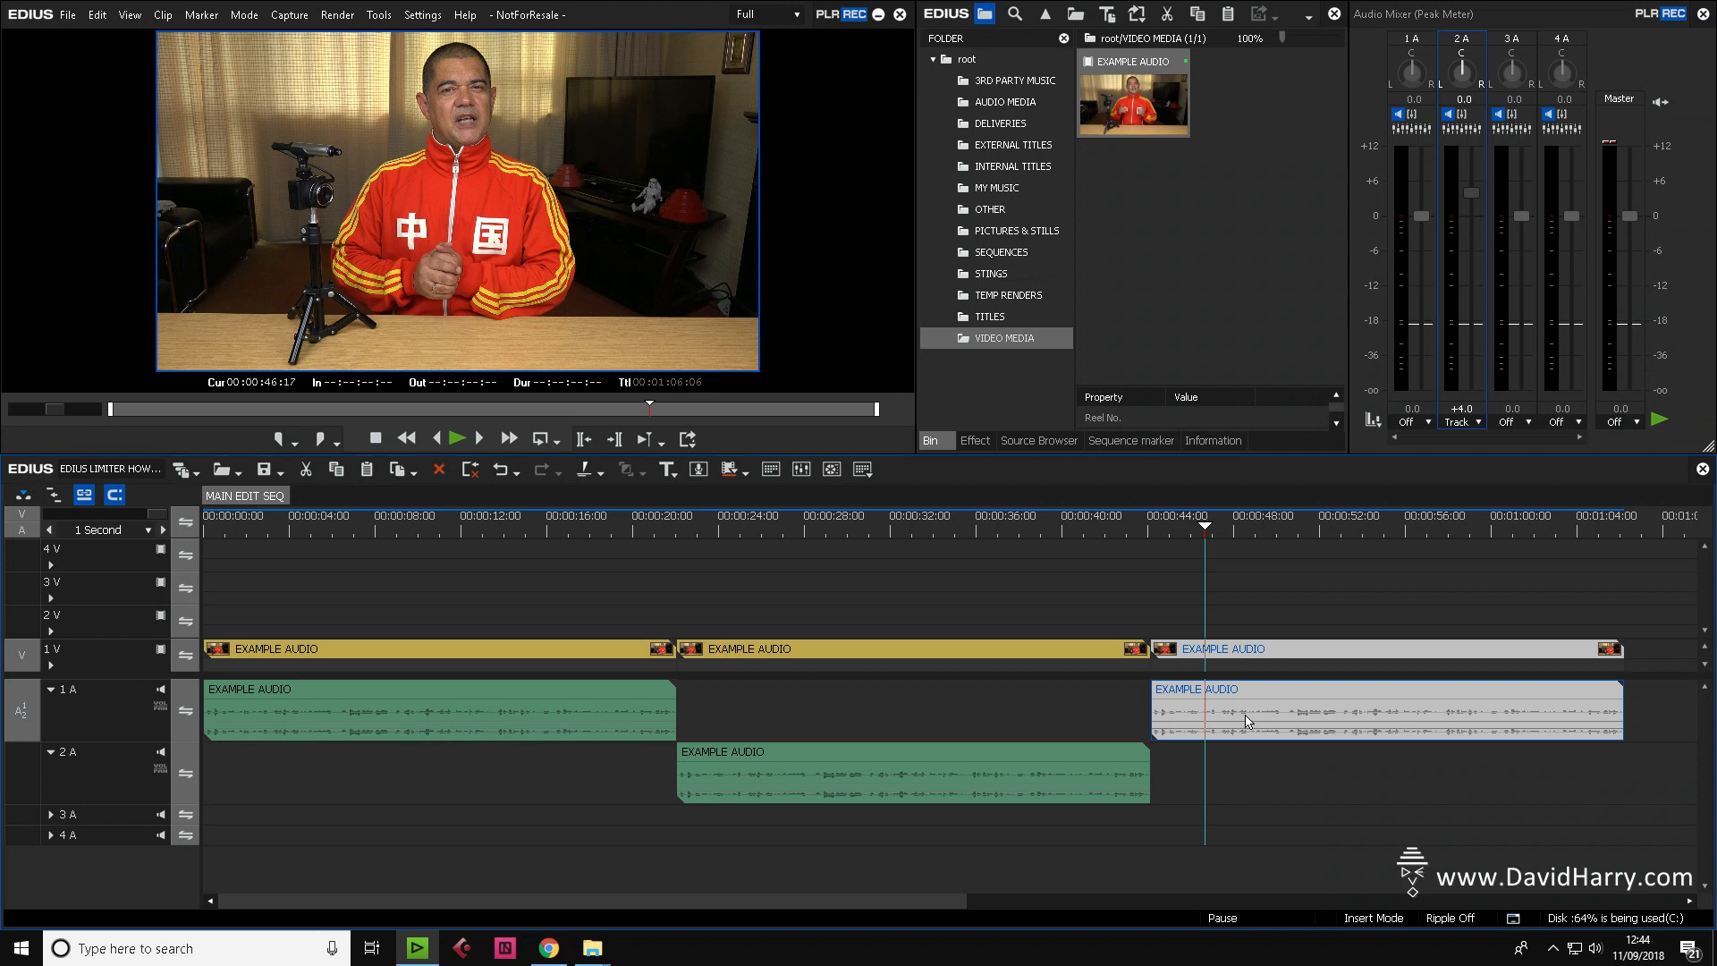
click(973, 442)
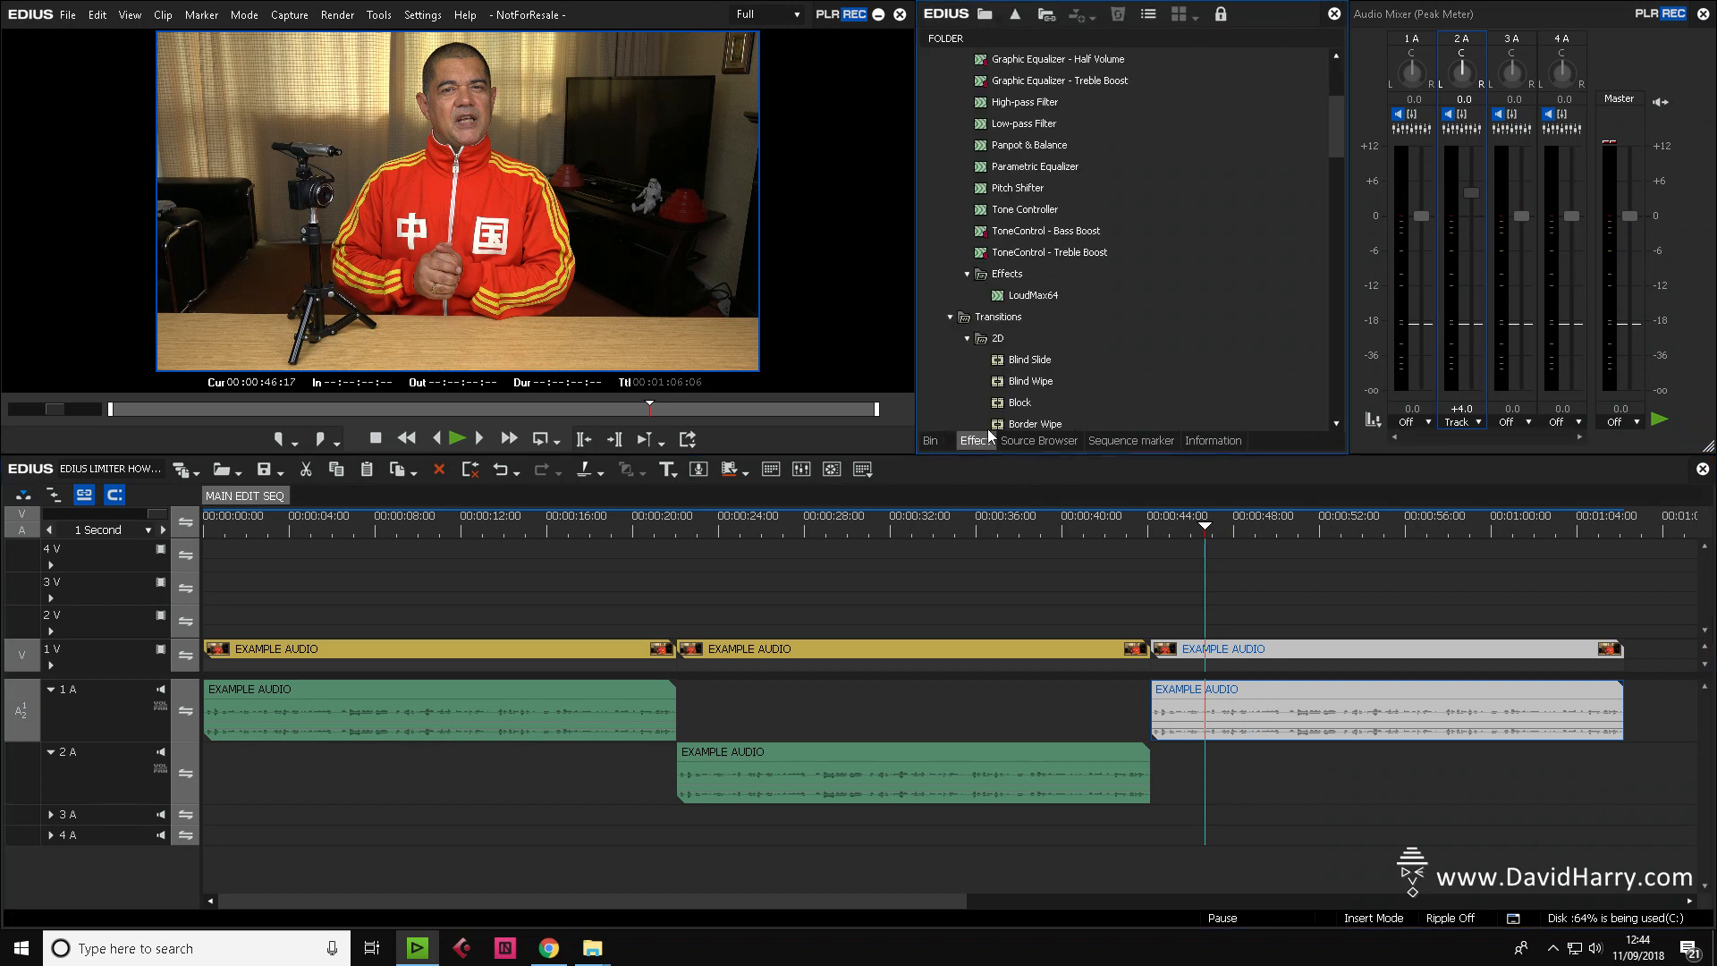
drag(1029, 296, 1198, 702)
drag(1199, 528, 1174, 525)
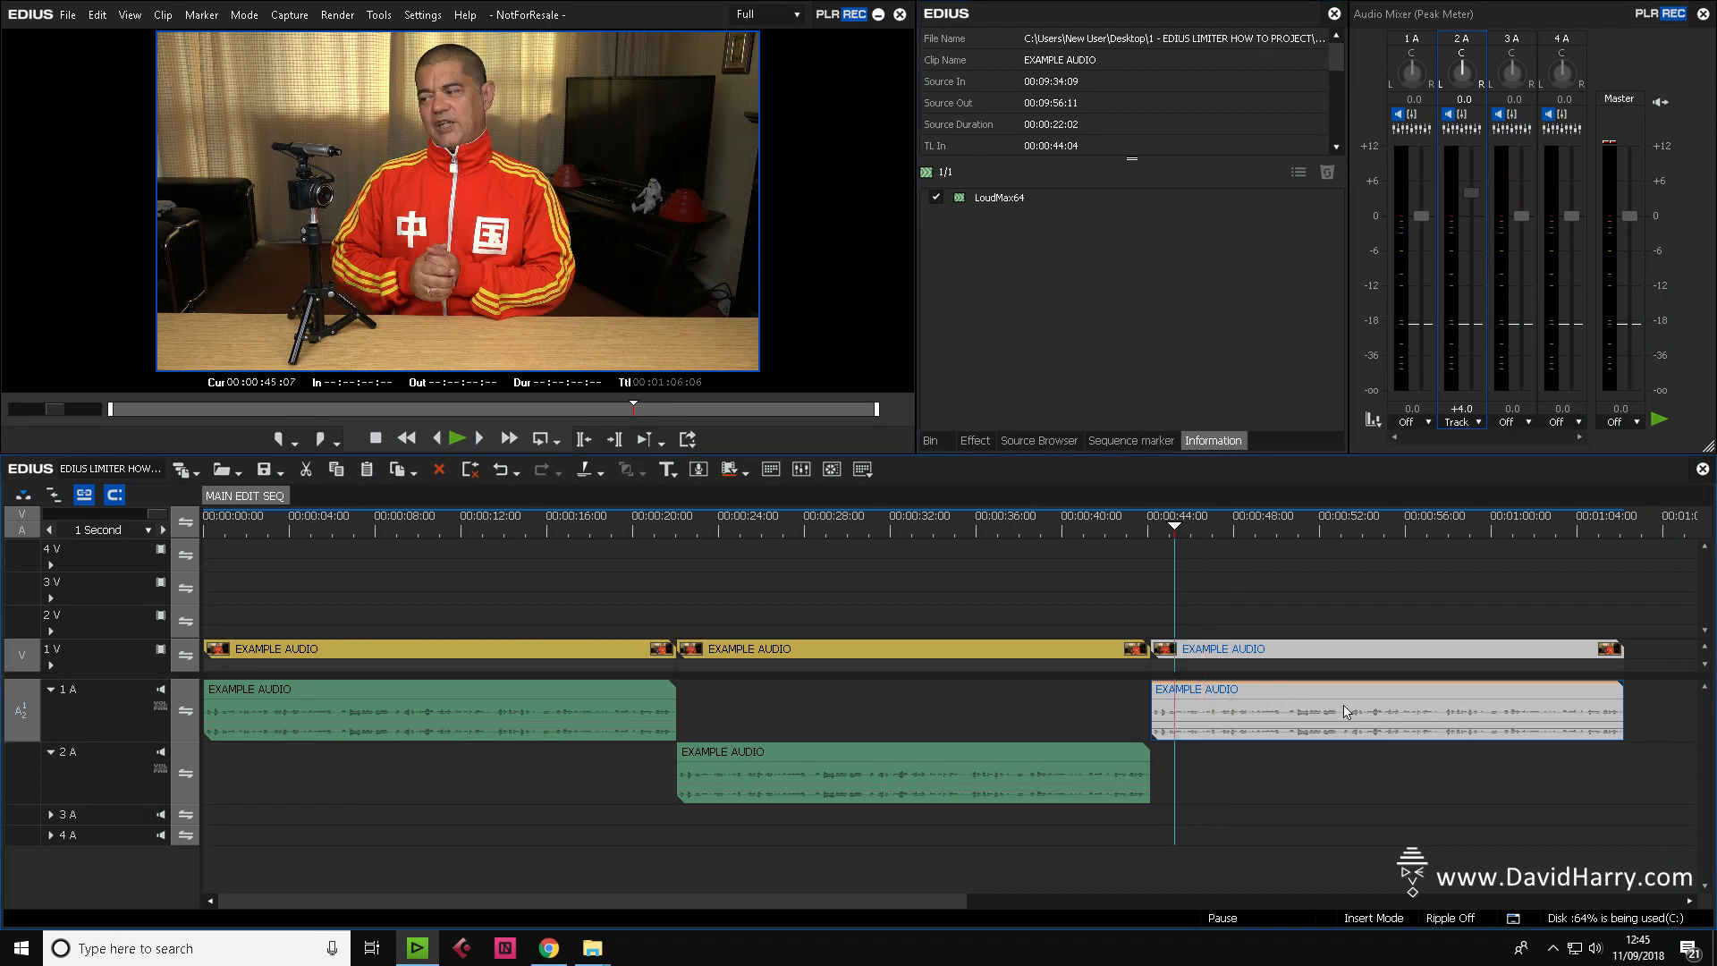
Open the third clip's LoudMax64 settings, move the dialog over the timeline area and select the Output parameter.
click(1210, 438)
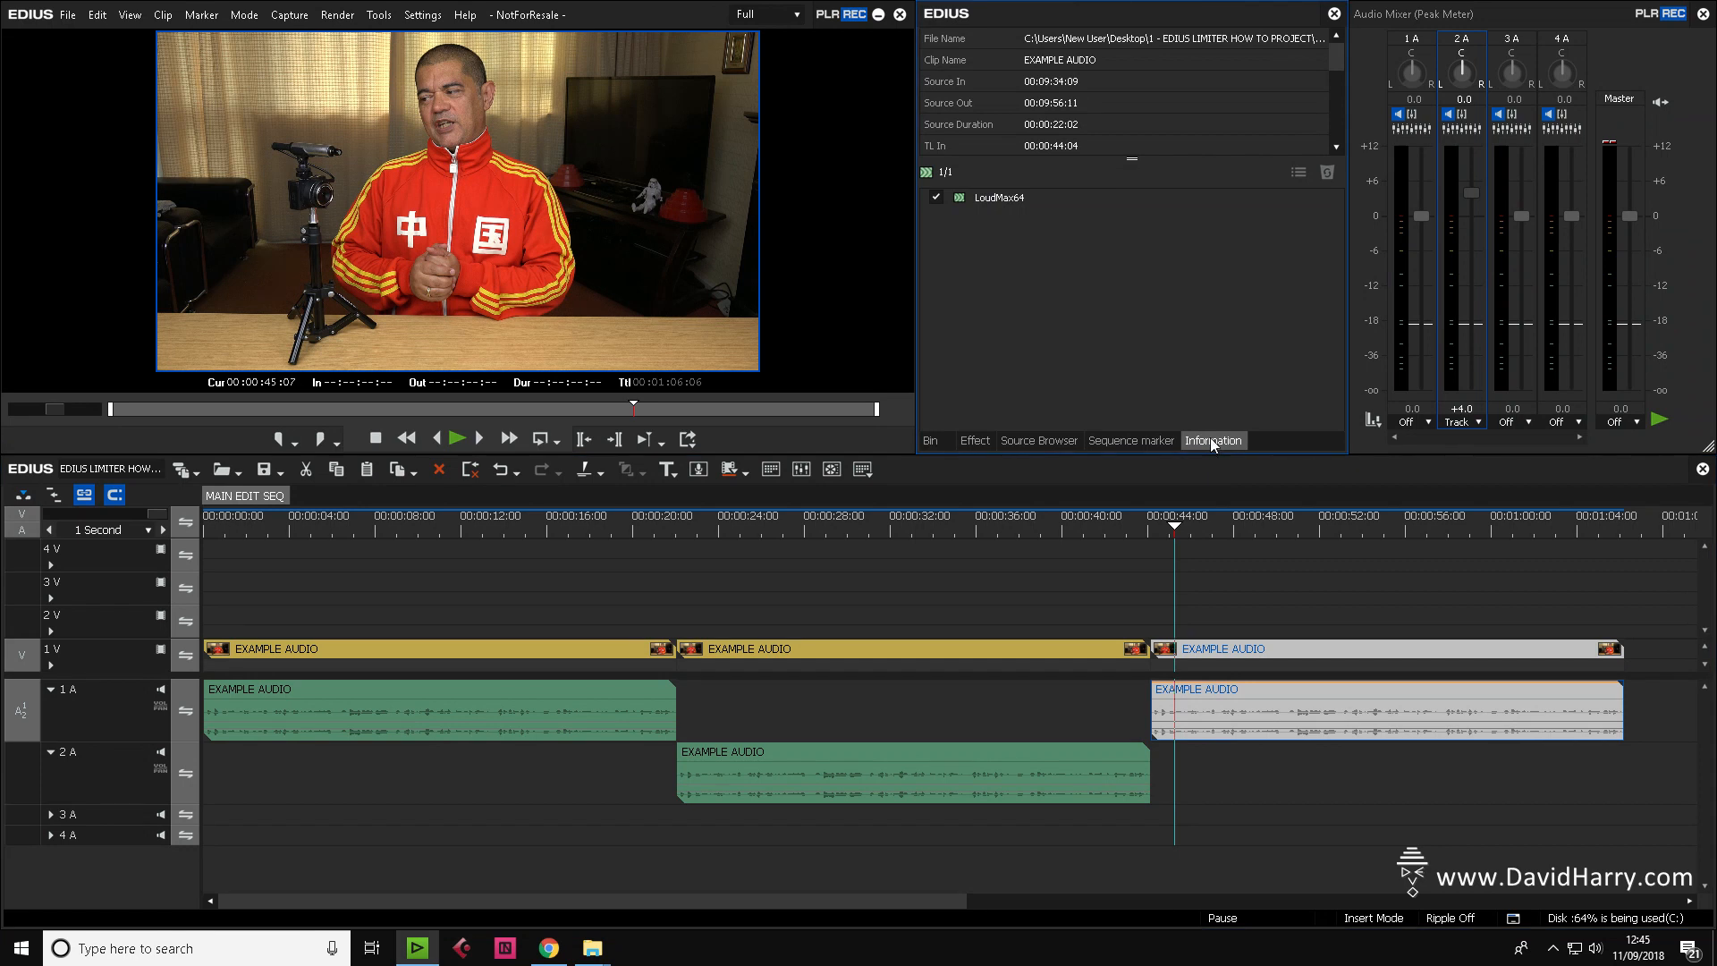
double_click(960, 198)
drag(1204, 100, 767, 191)
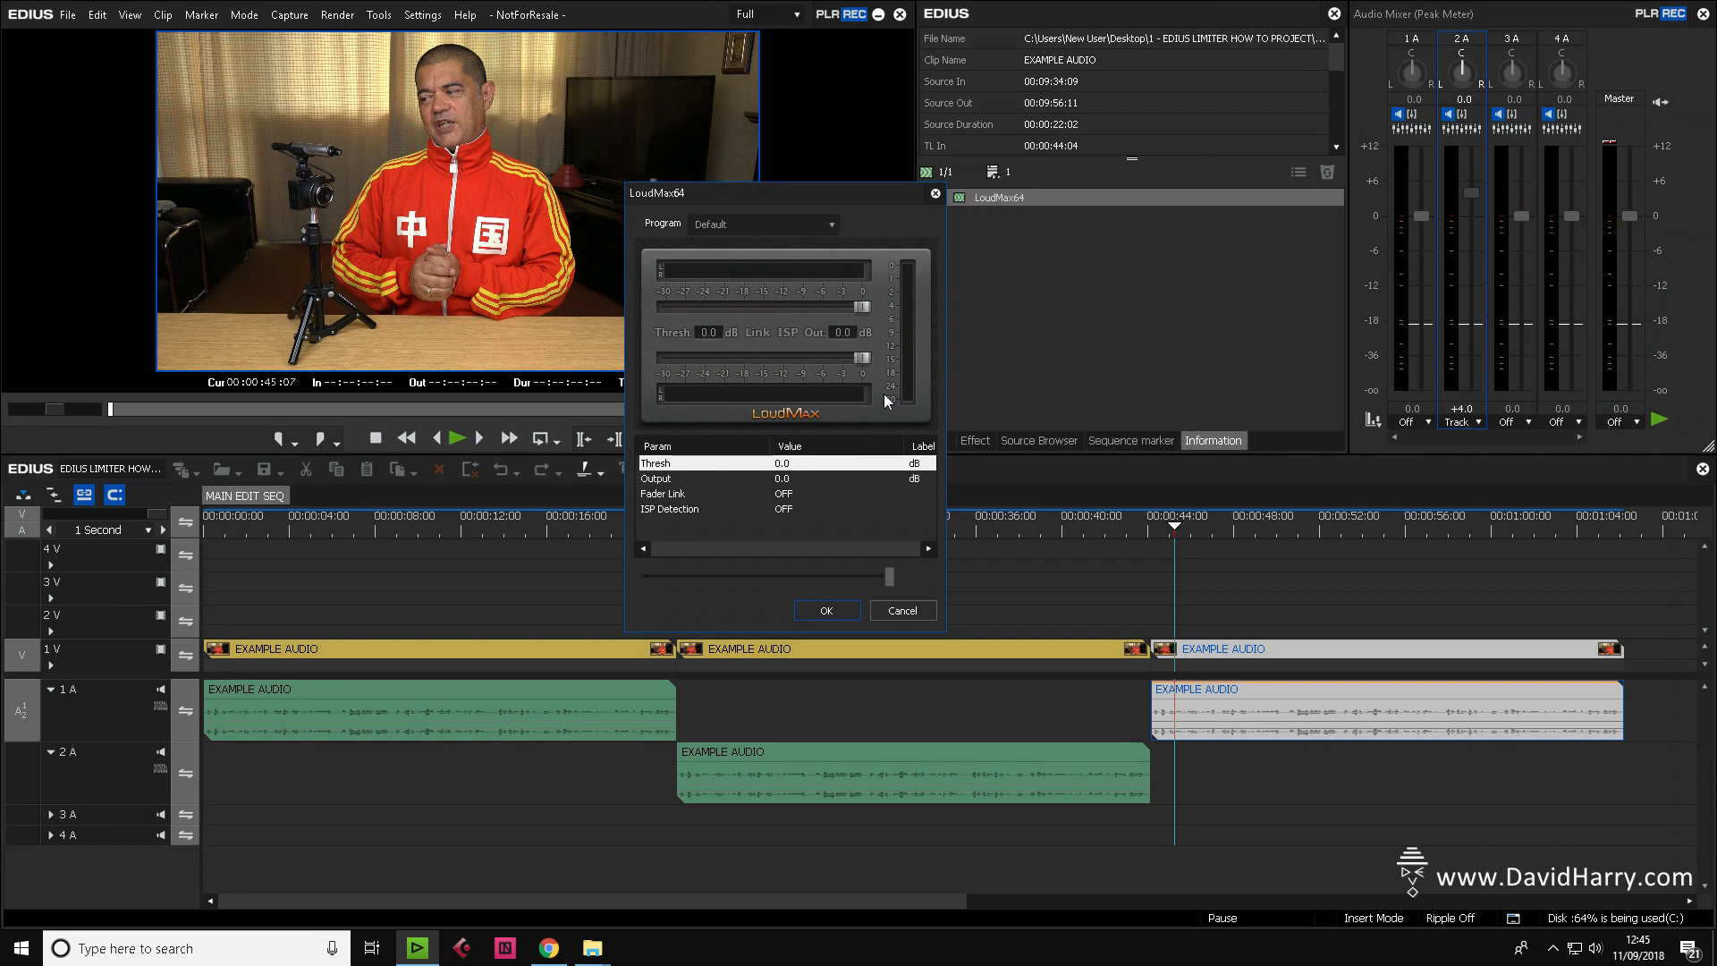
drag(862, 306, 875, 373)
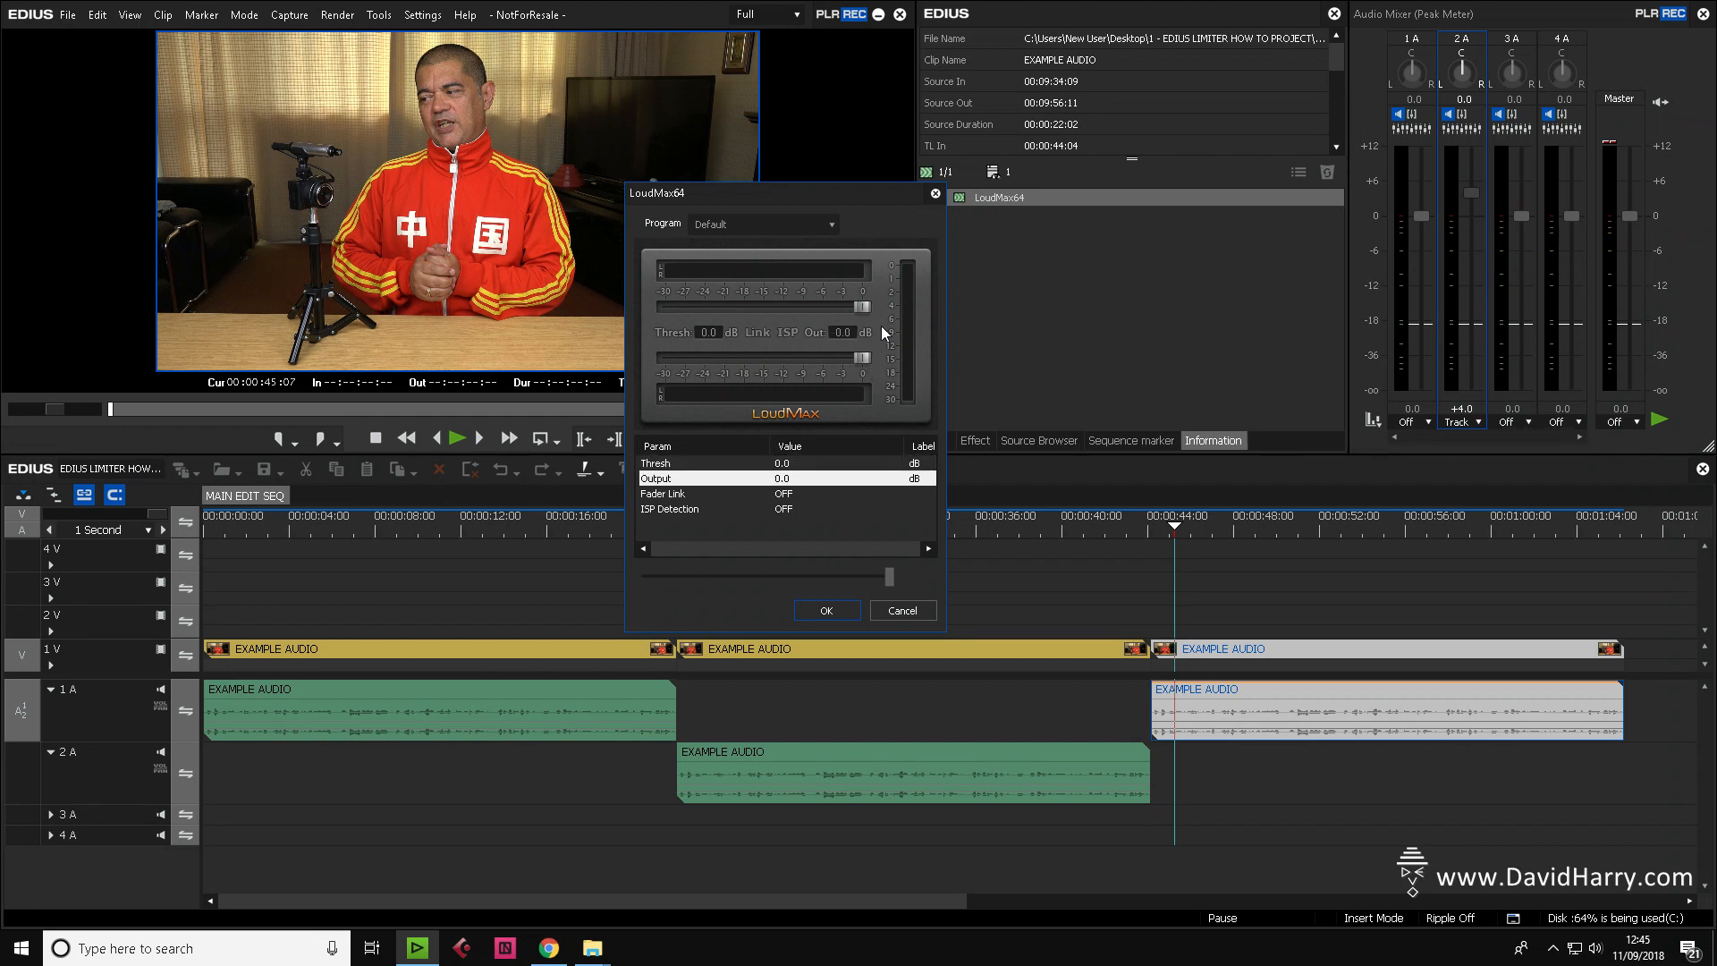
Set the LoudMax64 output level to -0.1 dB and make the Thresh parameter active.
mouse_move(863, 304)
mouse_down()
mouse_move(777, 306)
mouse_move(877, 304)
mouse_up()
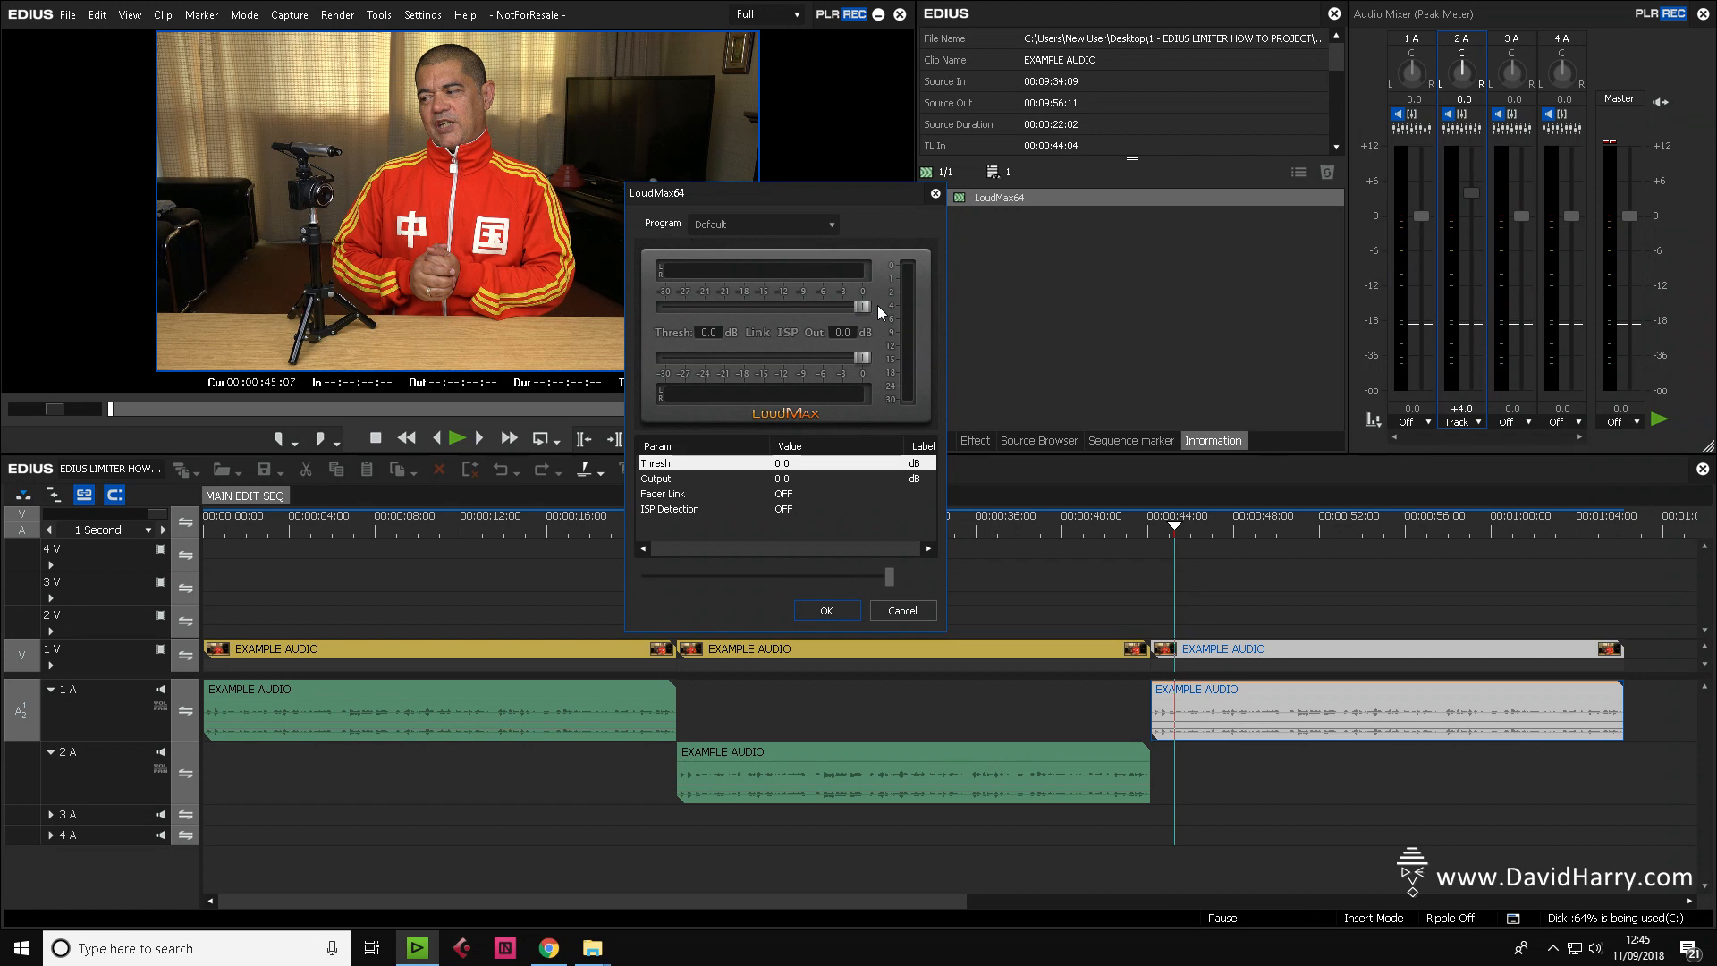
mouse_move(861, 358)
mouse_down()
mouse_move(830, 356)
mouse_move(868, 358)
mouse_up()
click(852, 356)
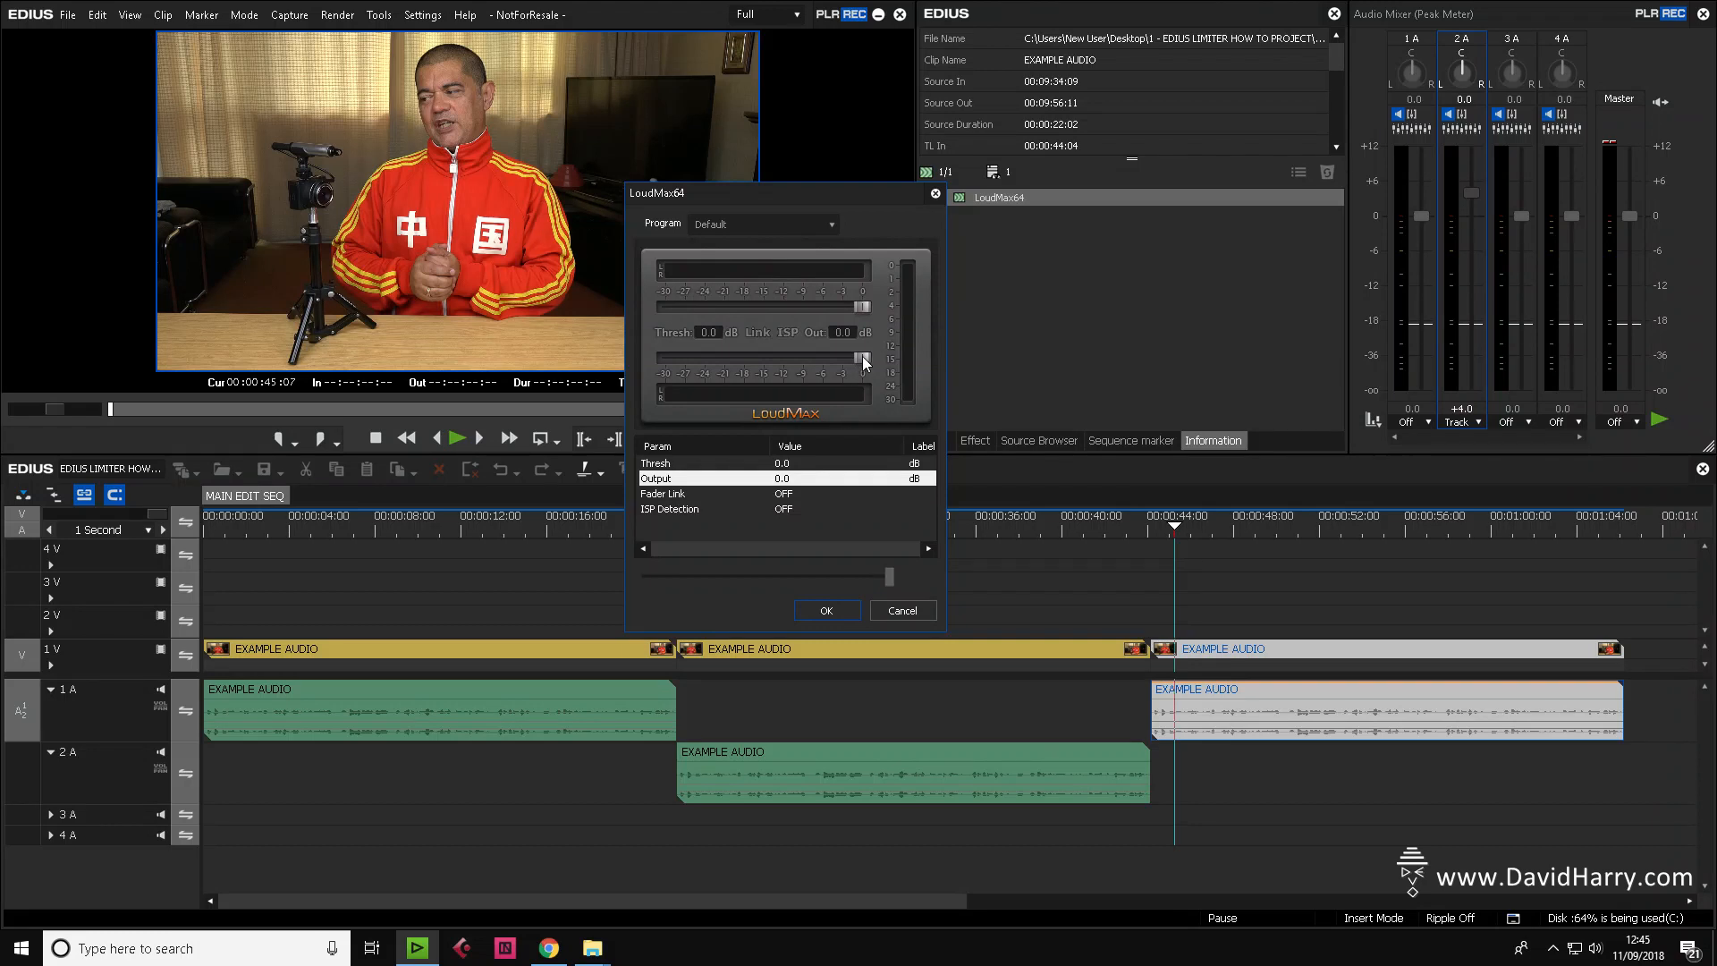
drag(862, 355, 861, 360)
mouse_move(865, 306)
mouse_down()
mouse_move(742, 305)
mouse_move(866, 306)
mouse_up()
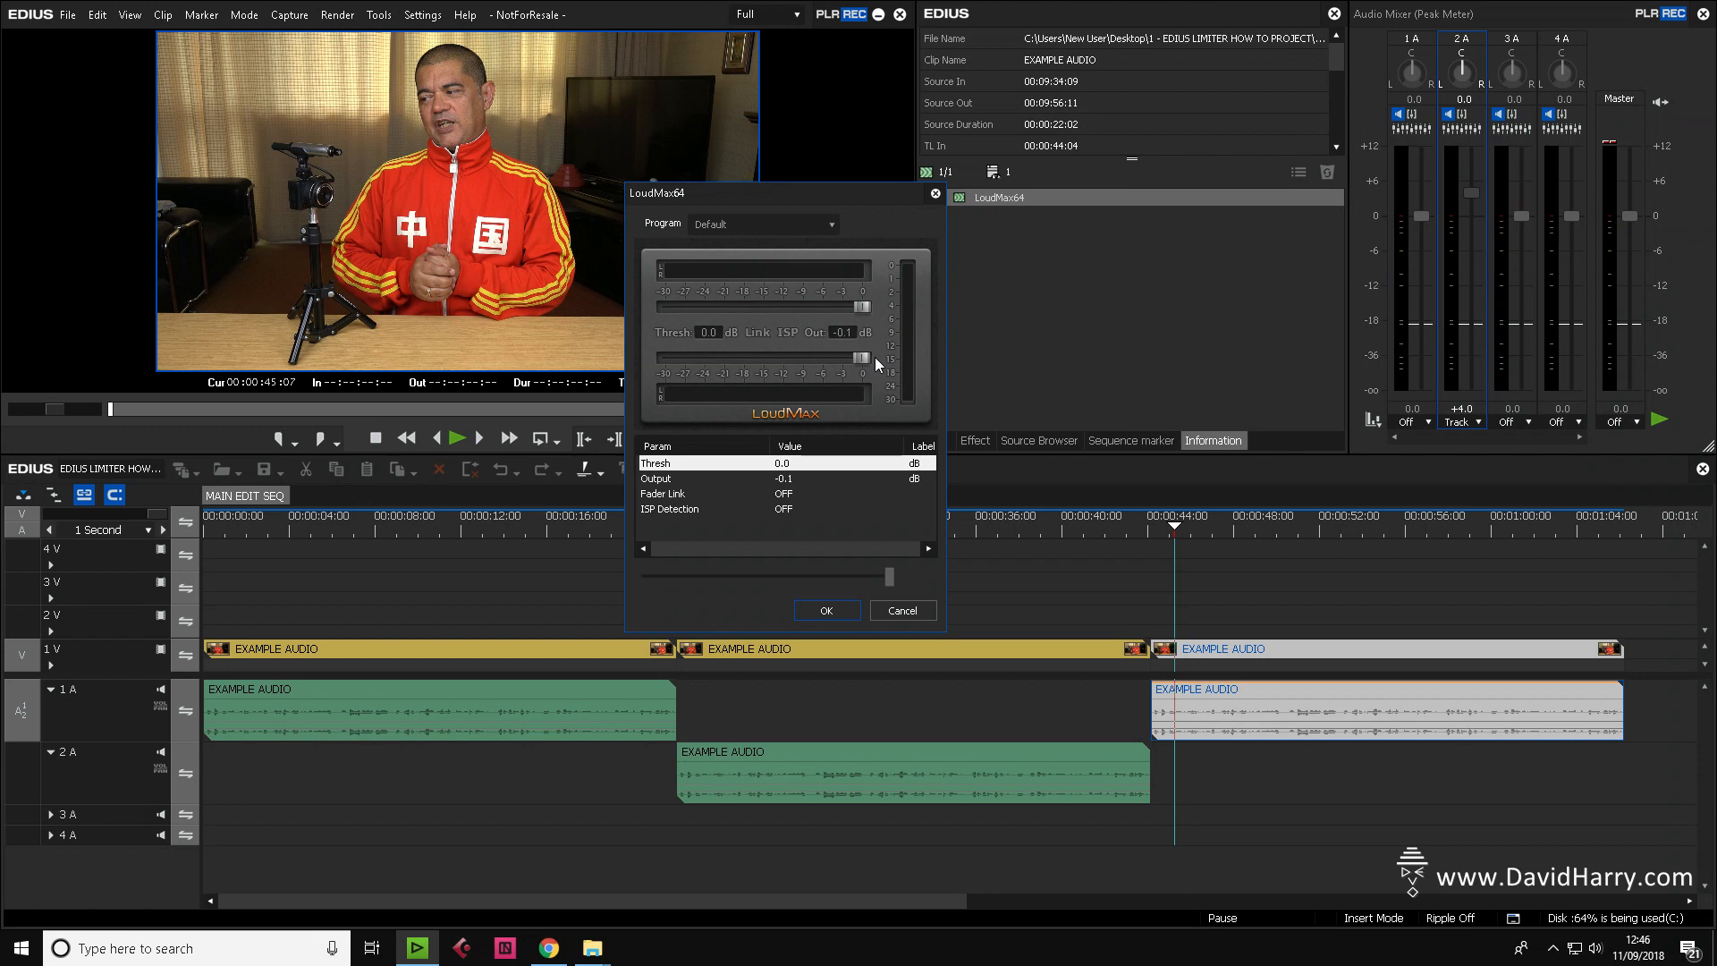
Sweep the LoudMax64 threshold down to the low end of its range and return it to 0.0 dB.
drag(861, 308, 667, 308)
drag(674, 304, 862, 309)
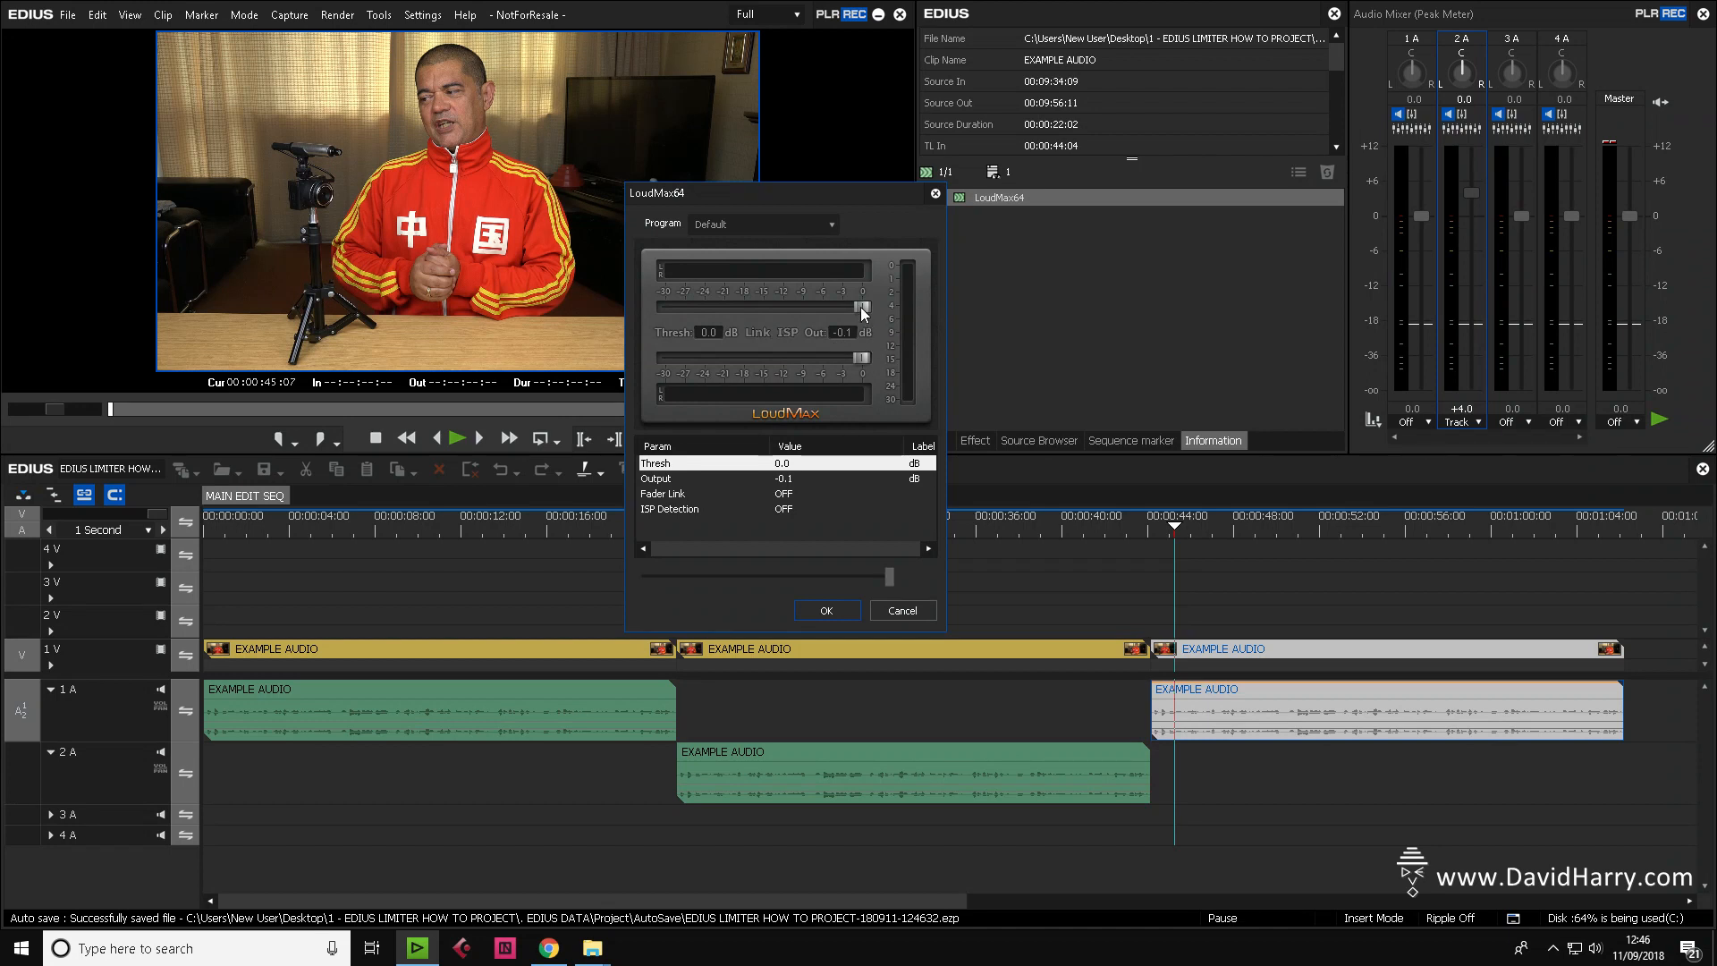
mouse_move(860, 307)
mouse_down()
mouse_move(731, 315)
mouse_move(876, 303)
mouse_up()
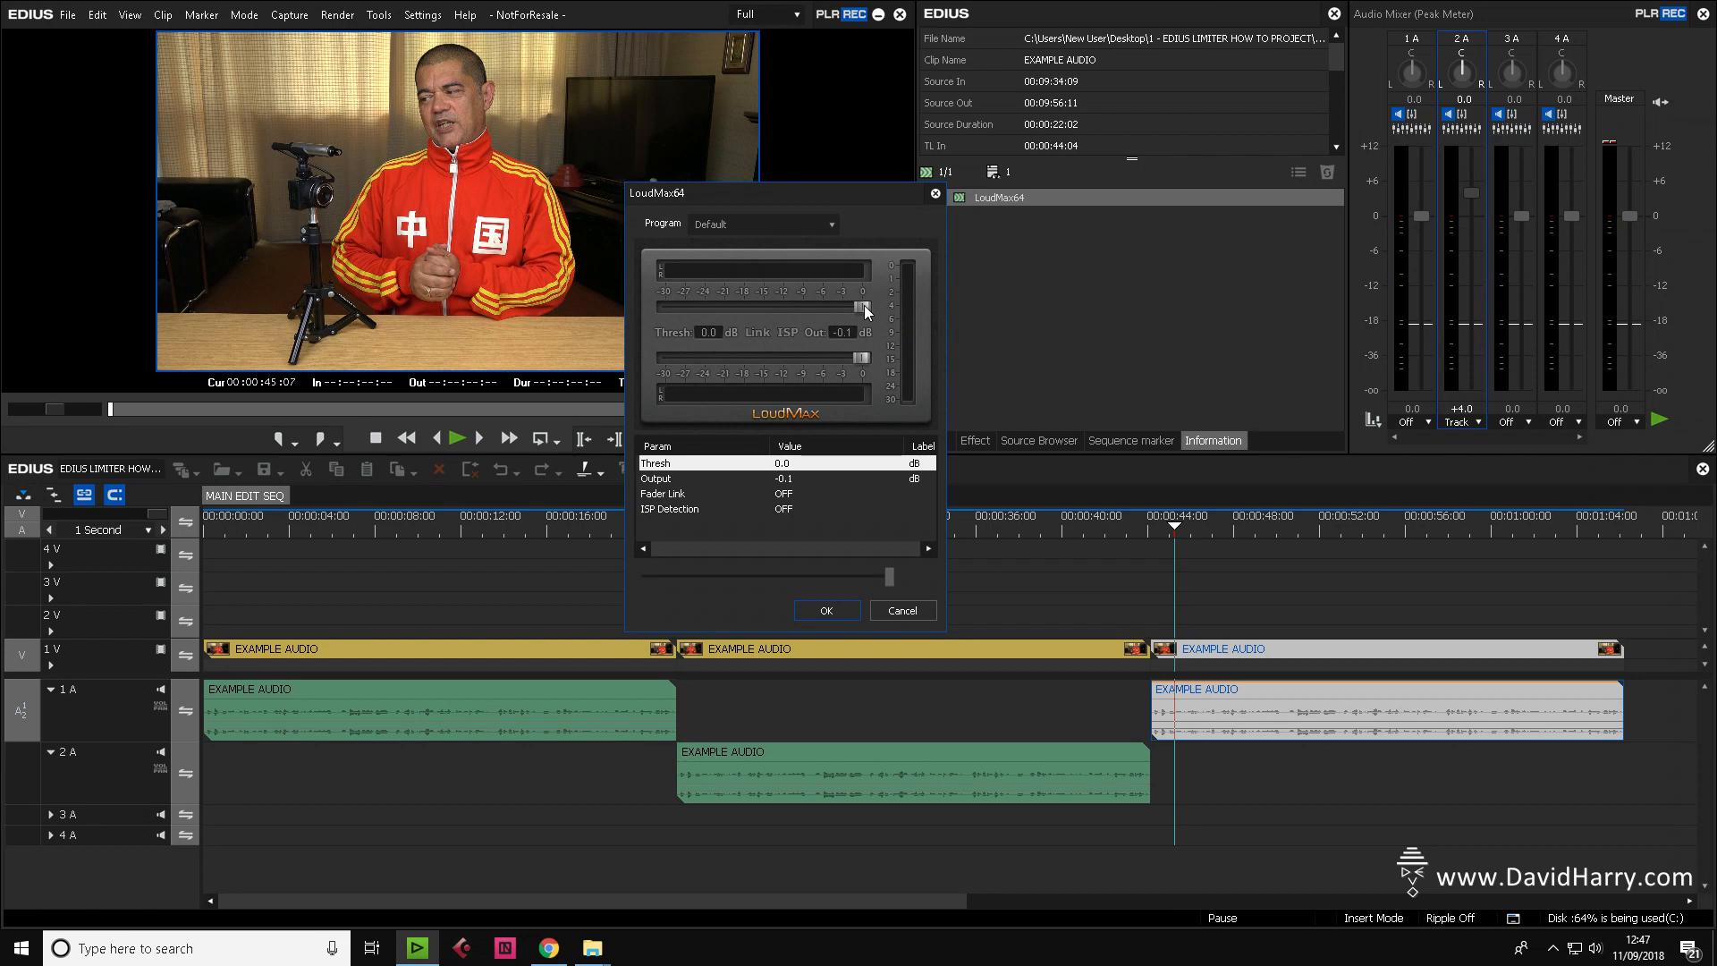
Set the LoudMax64 threshold to -8.9 dB and play the third clip from near its start.
drag(864, 304, 804, 303)
click(1156, 533)
key(space)
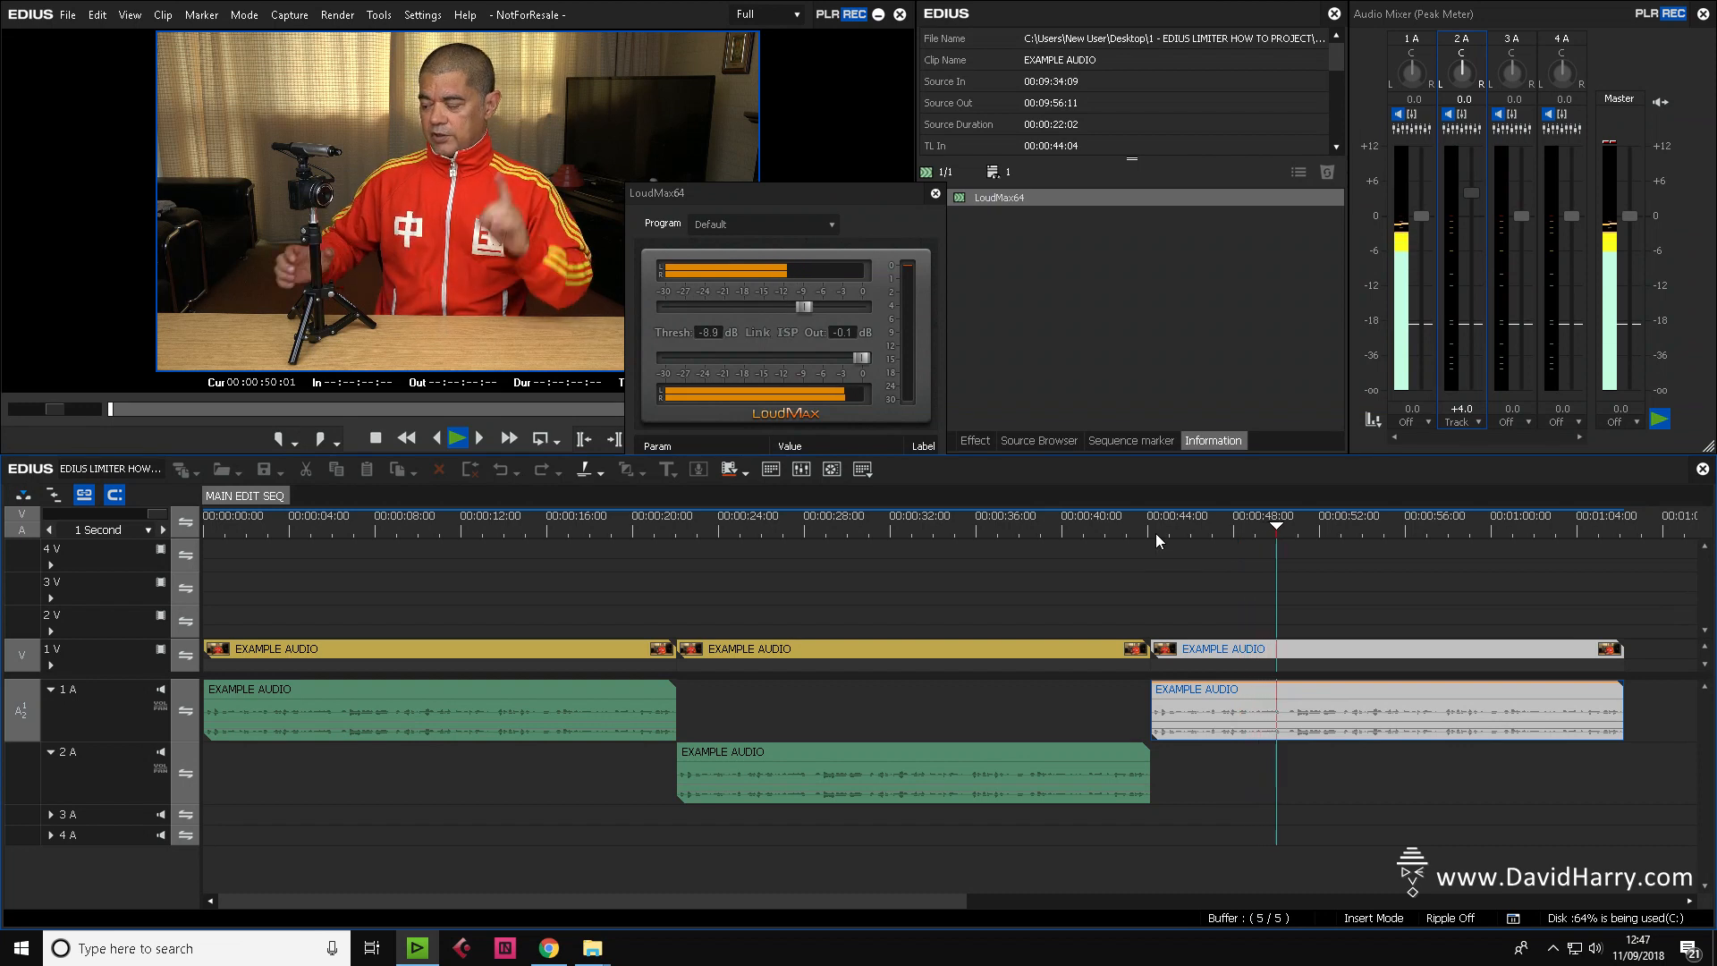
key(space)
Compare the boosted middle clip from 00:00:38:09 with the limited third clip from 00:00:45:15.
drag(1051, 529, 1026, 531)
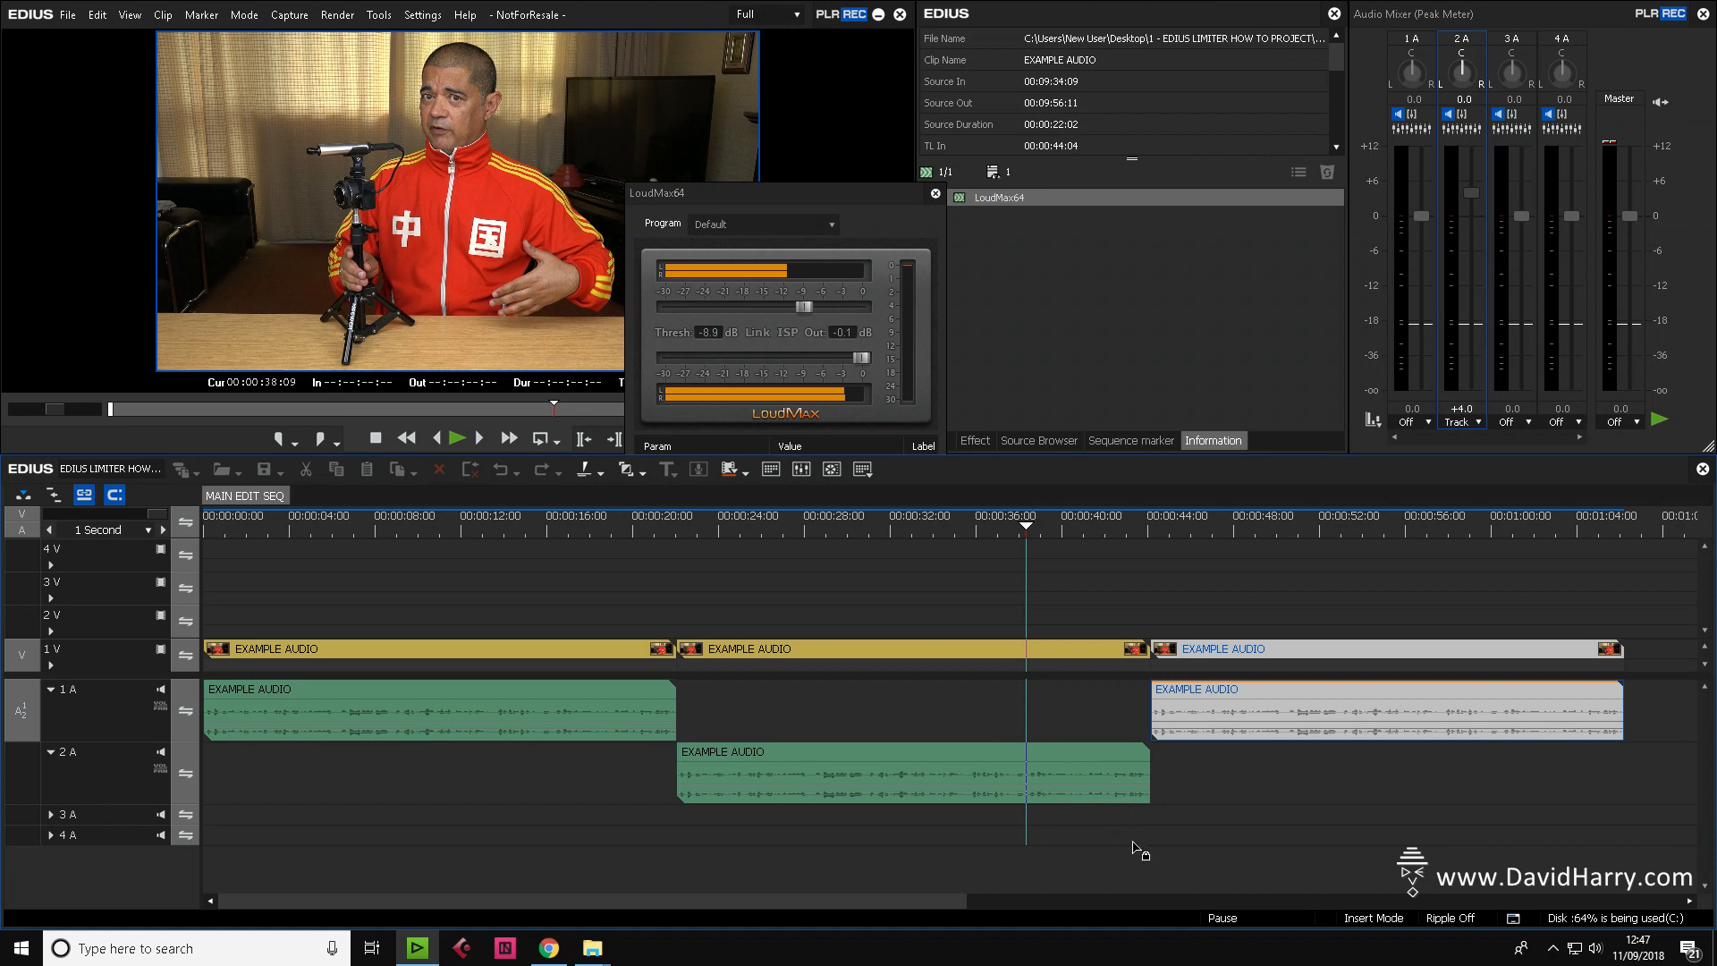
key(space)
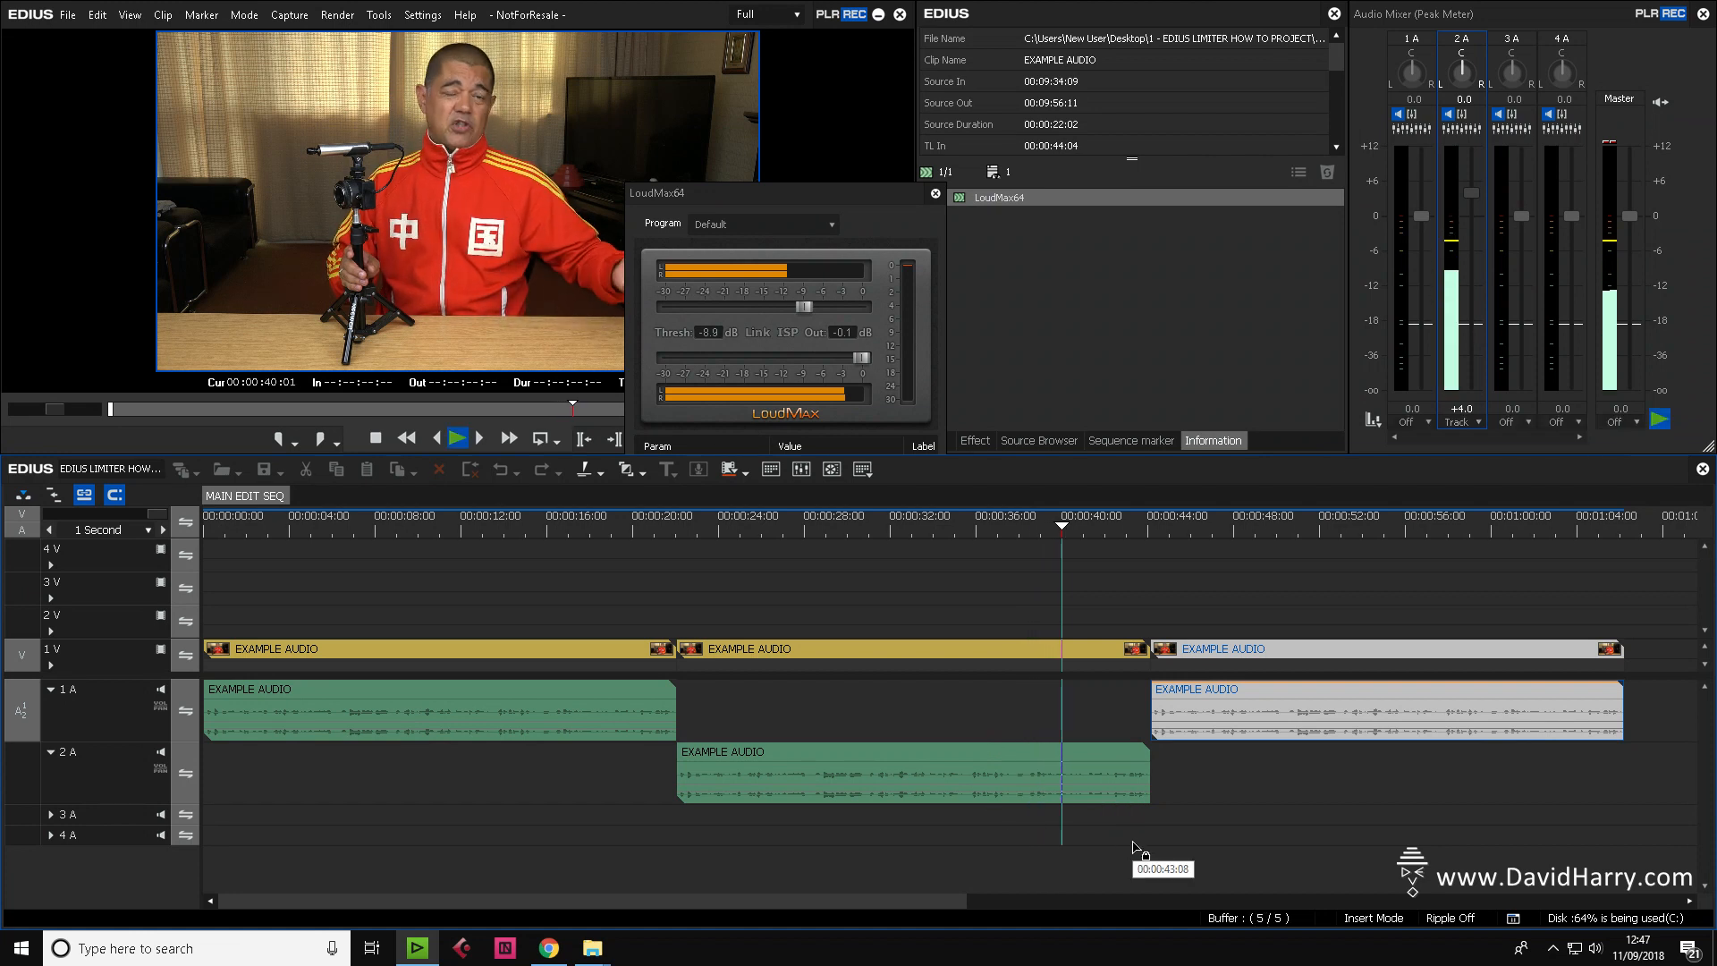
key(space)
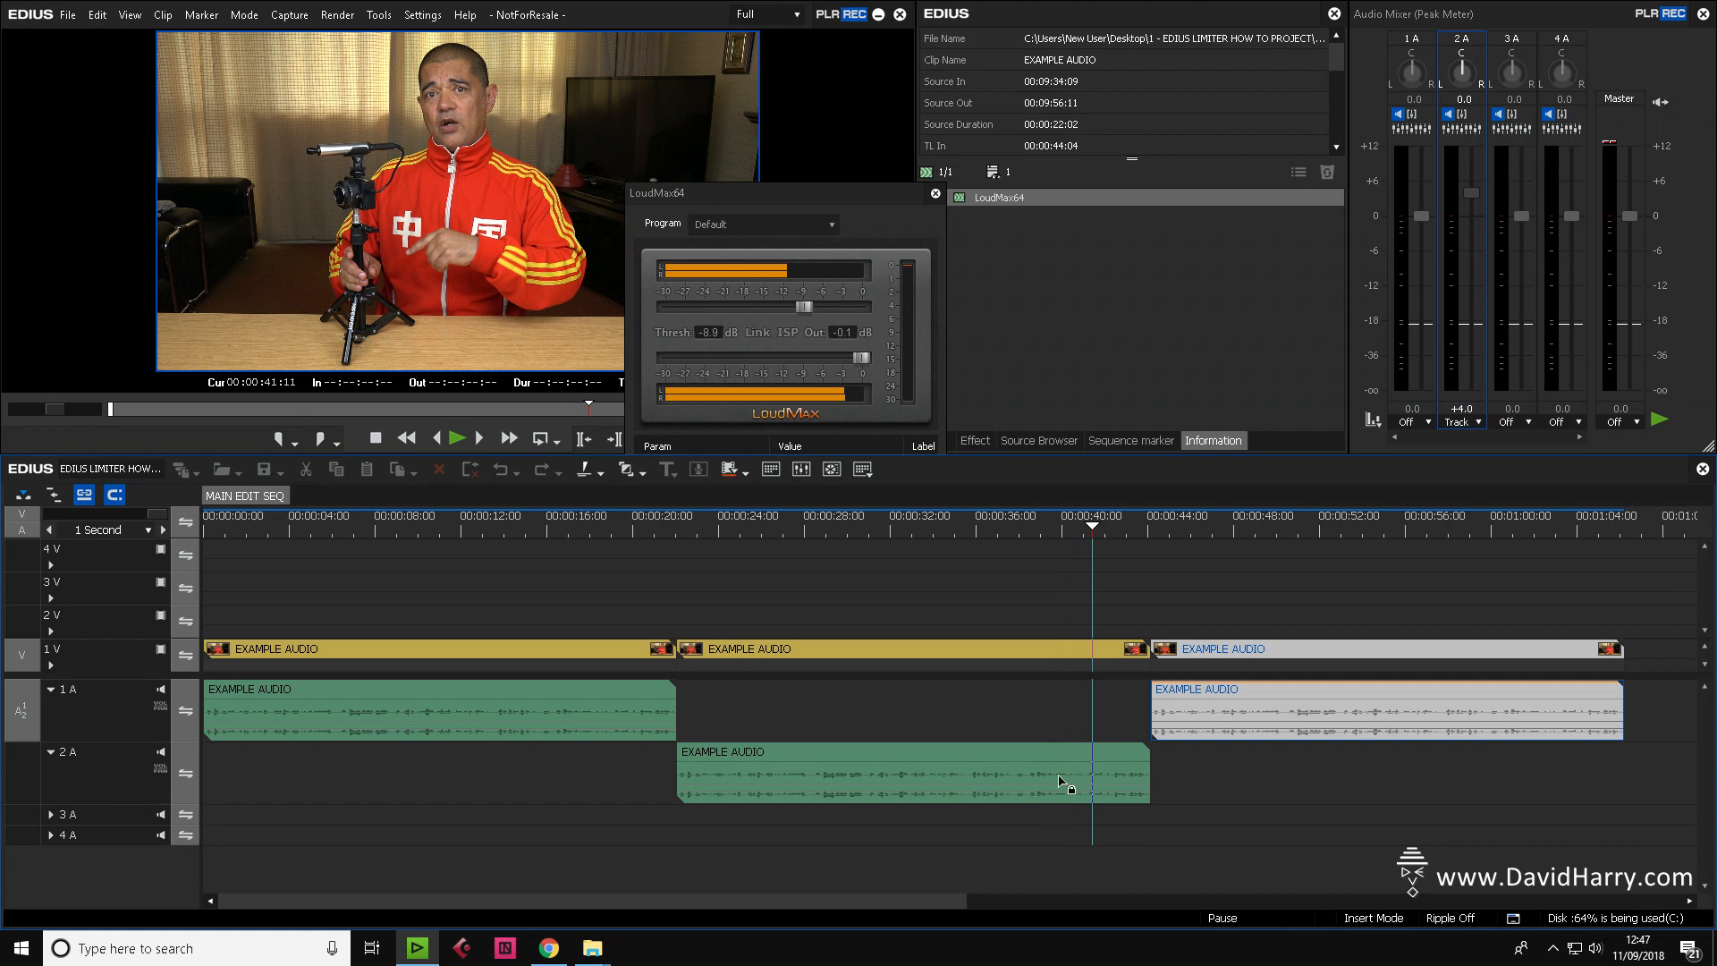
click(1183, 527)
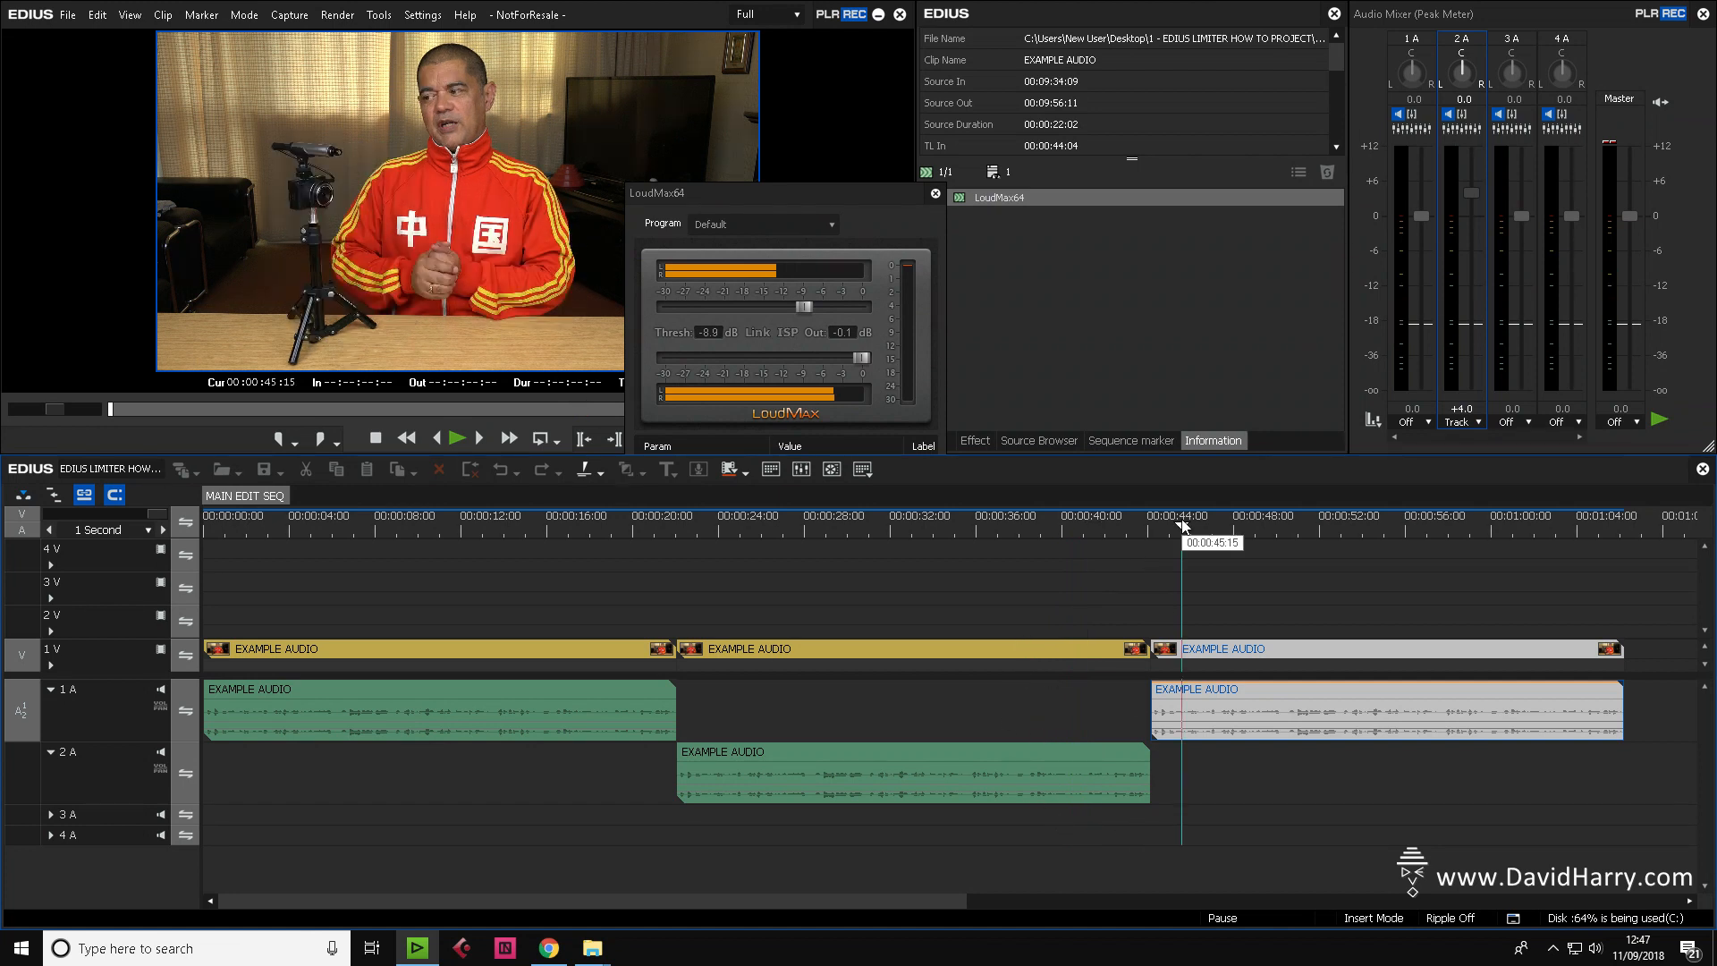
key(space)
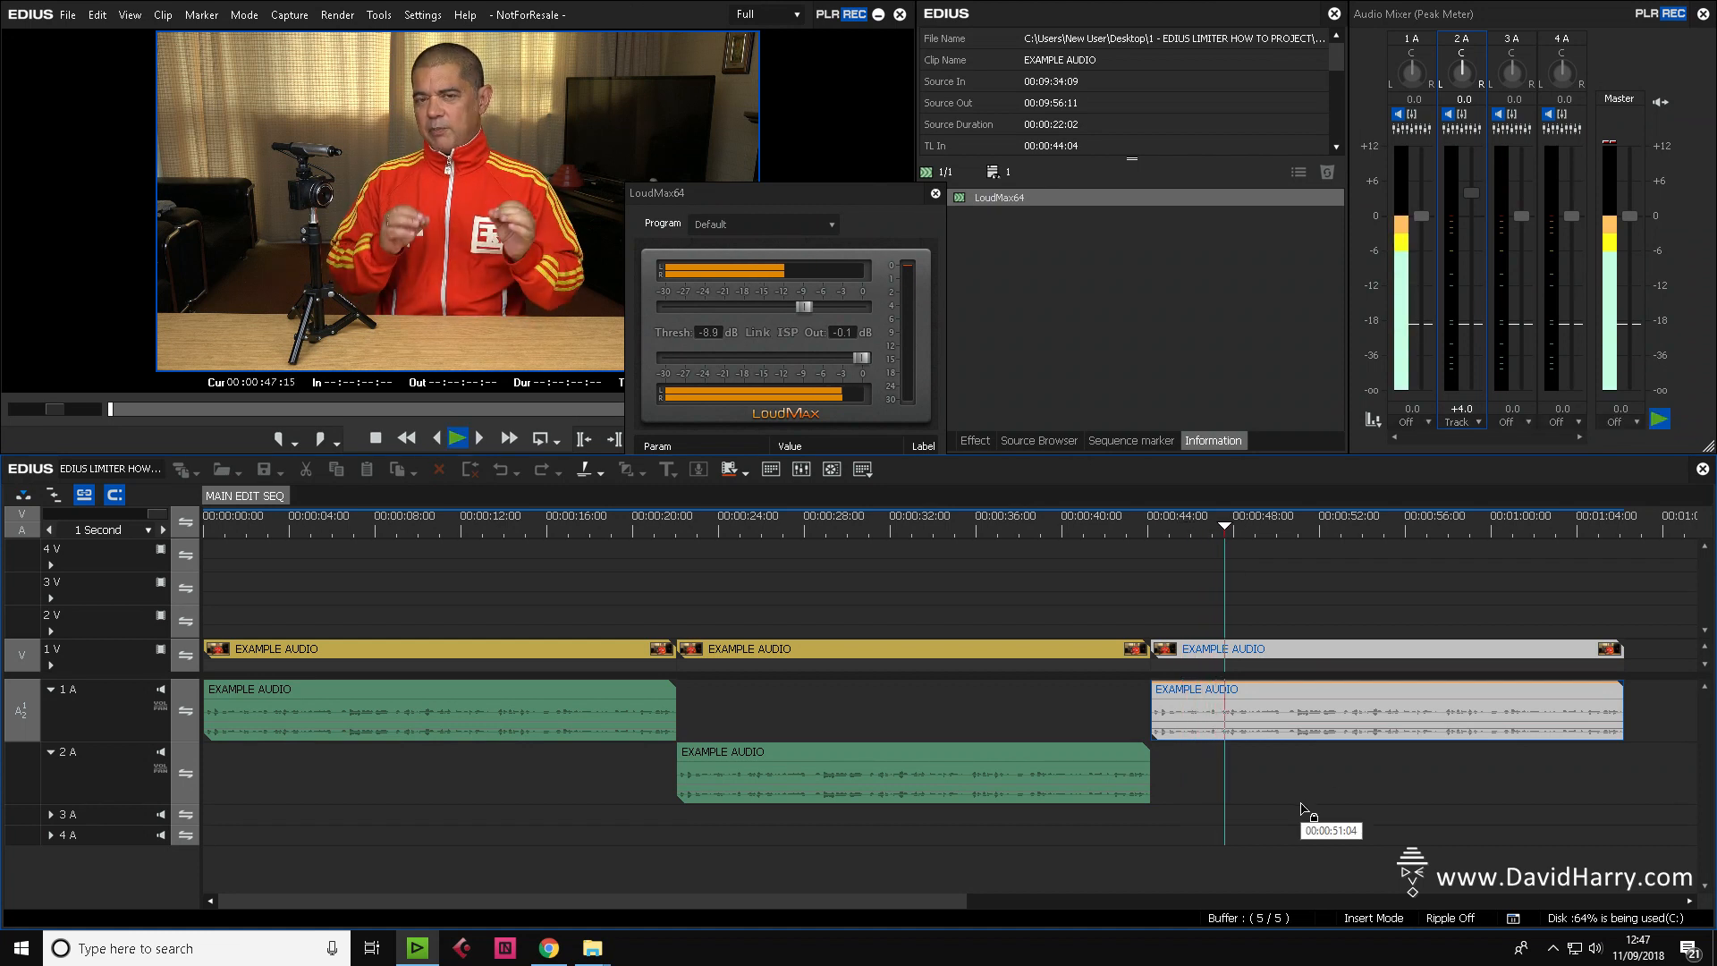
key(space)
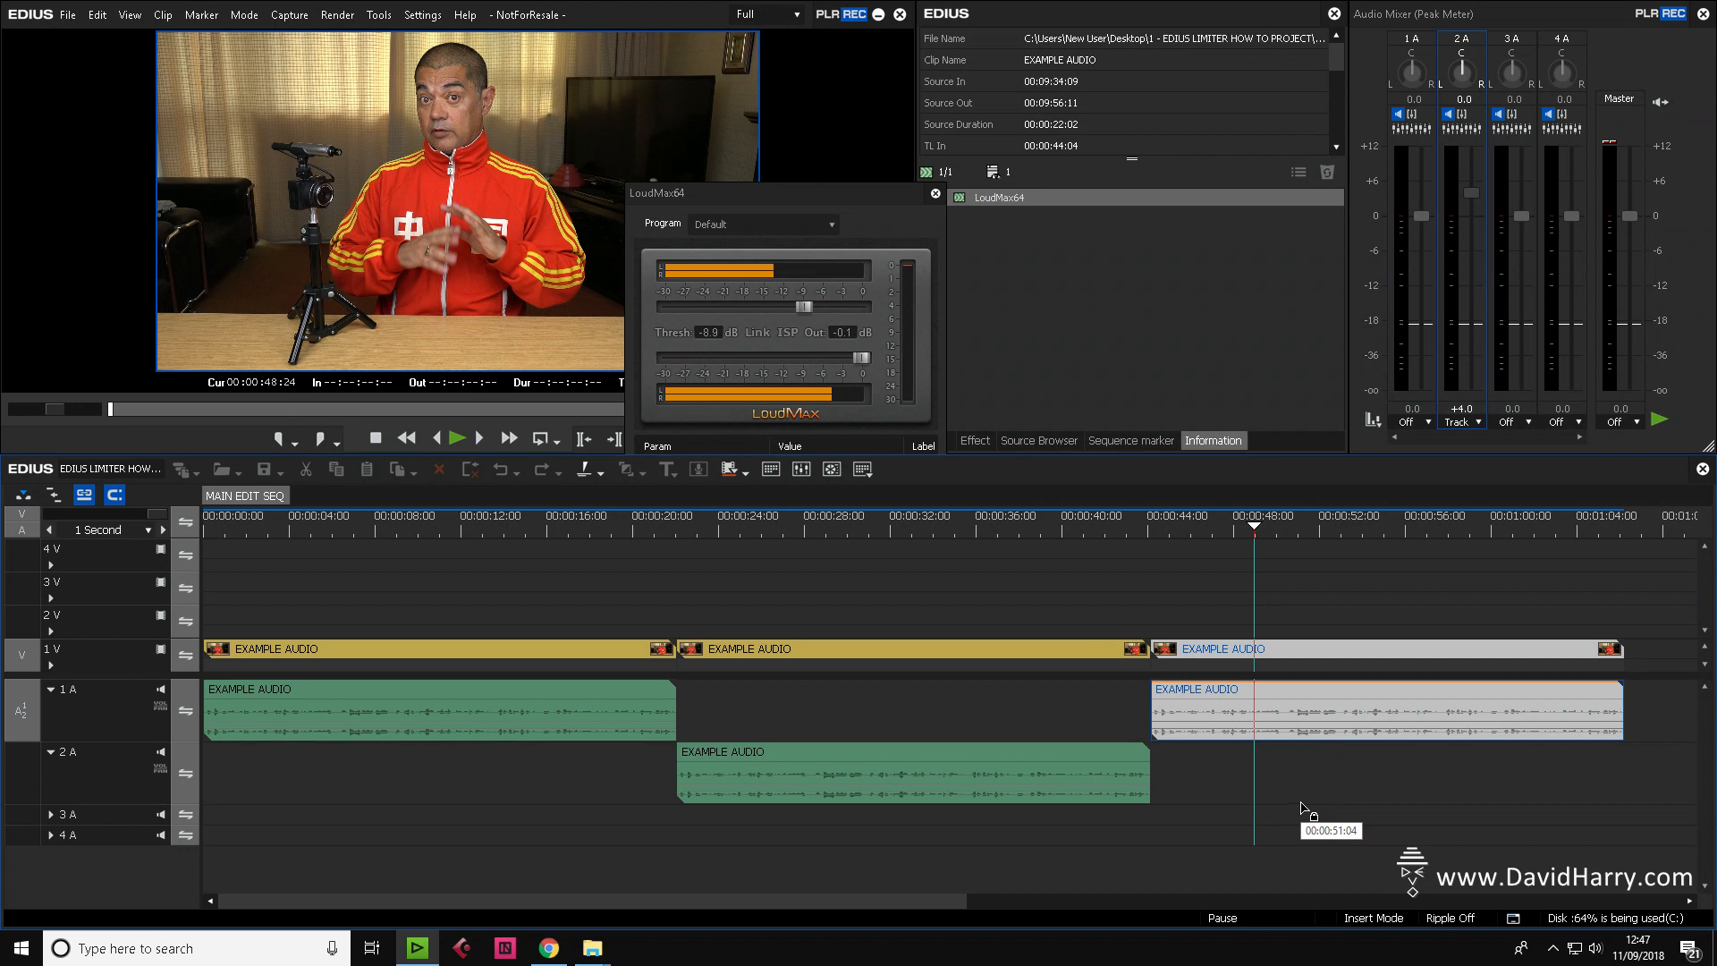
Compare playback of the untouched clip from 00:00:10:16, the boosted clip from 00:00:29:11 and the limited clip from 00:00:47:19.
click(1212, 533)
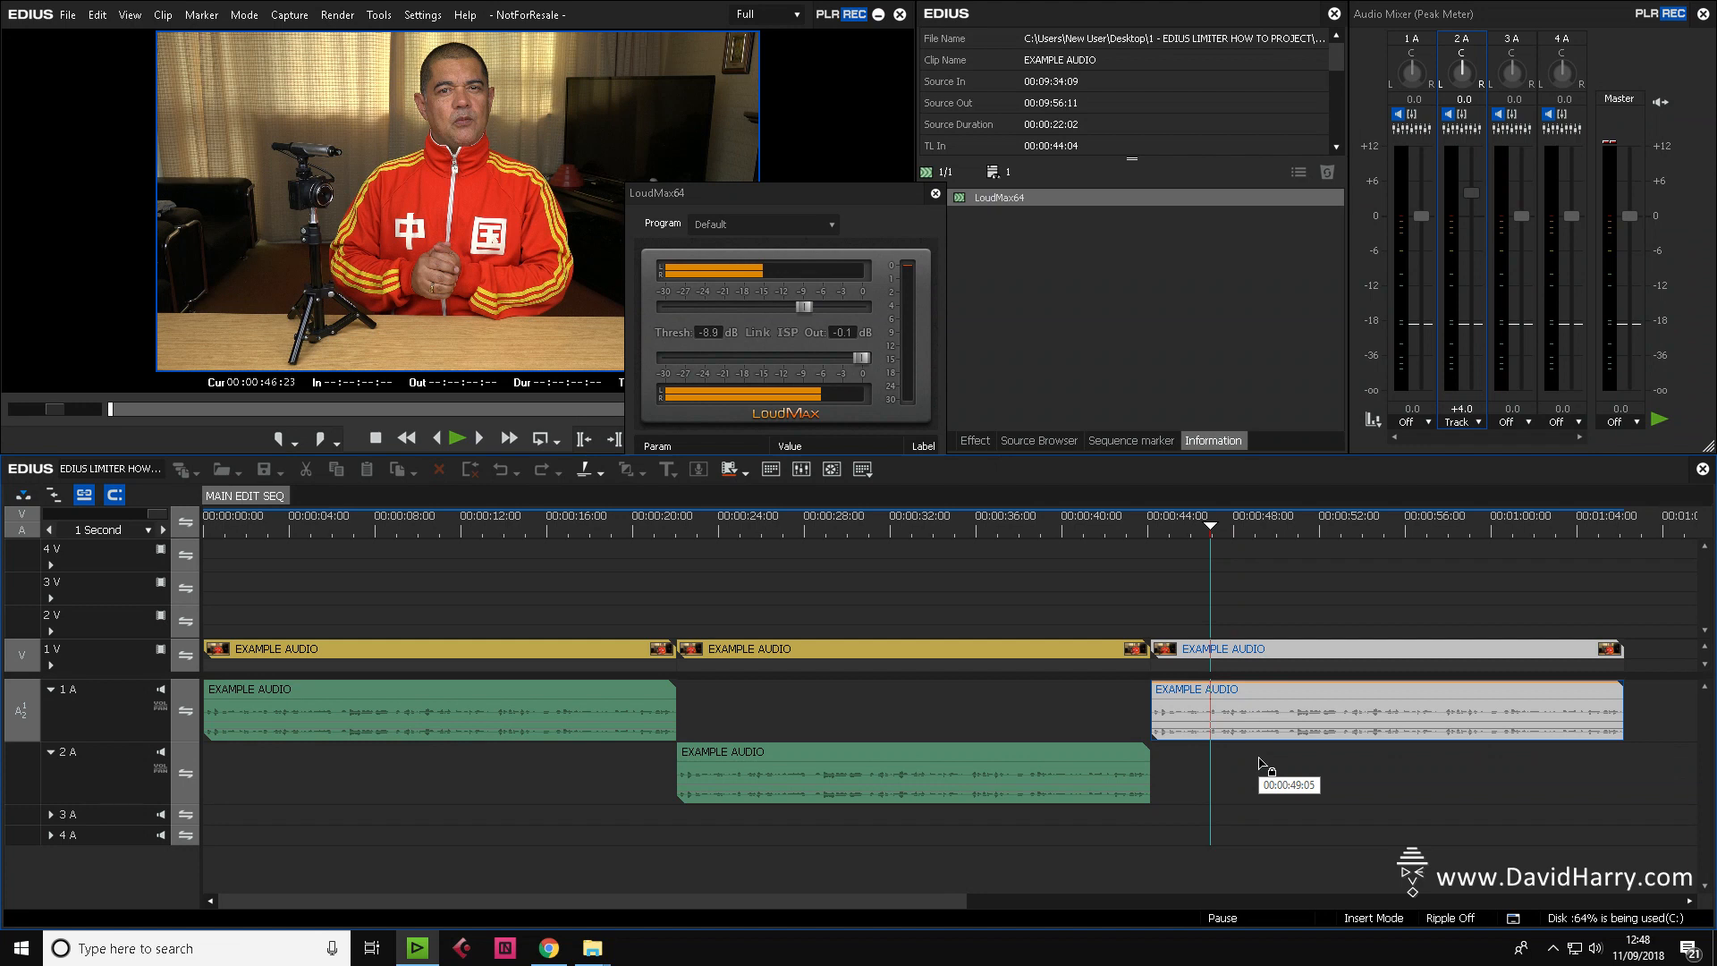
click(1182, 532)
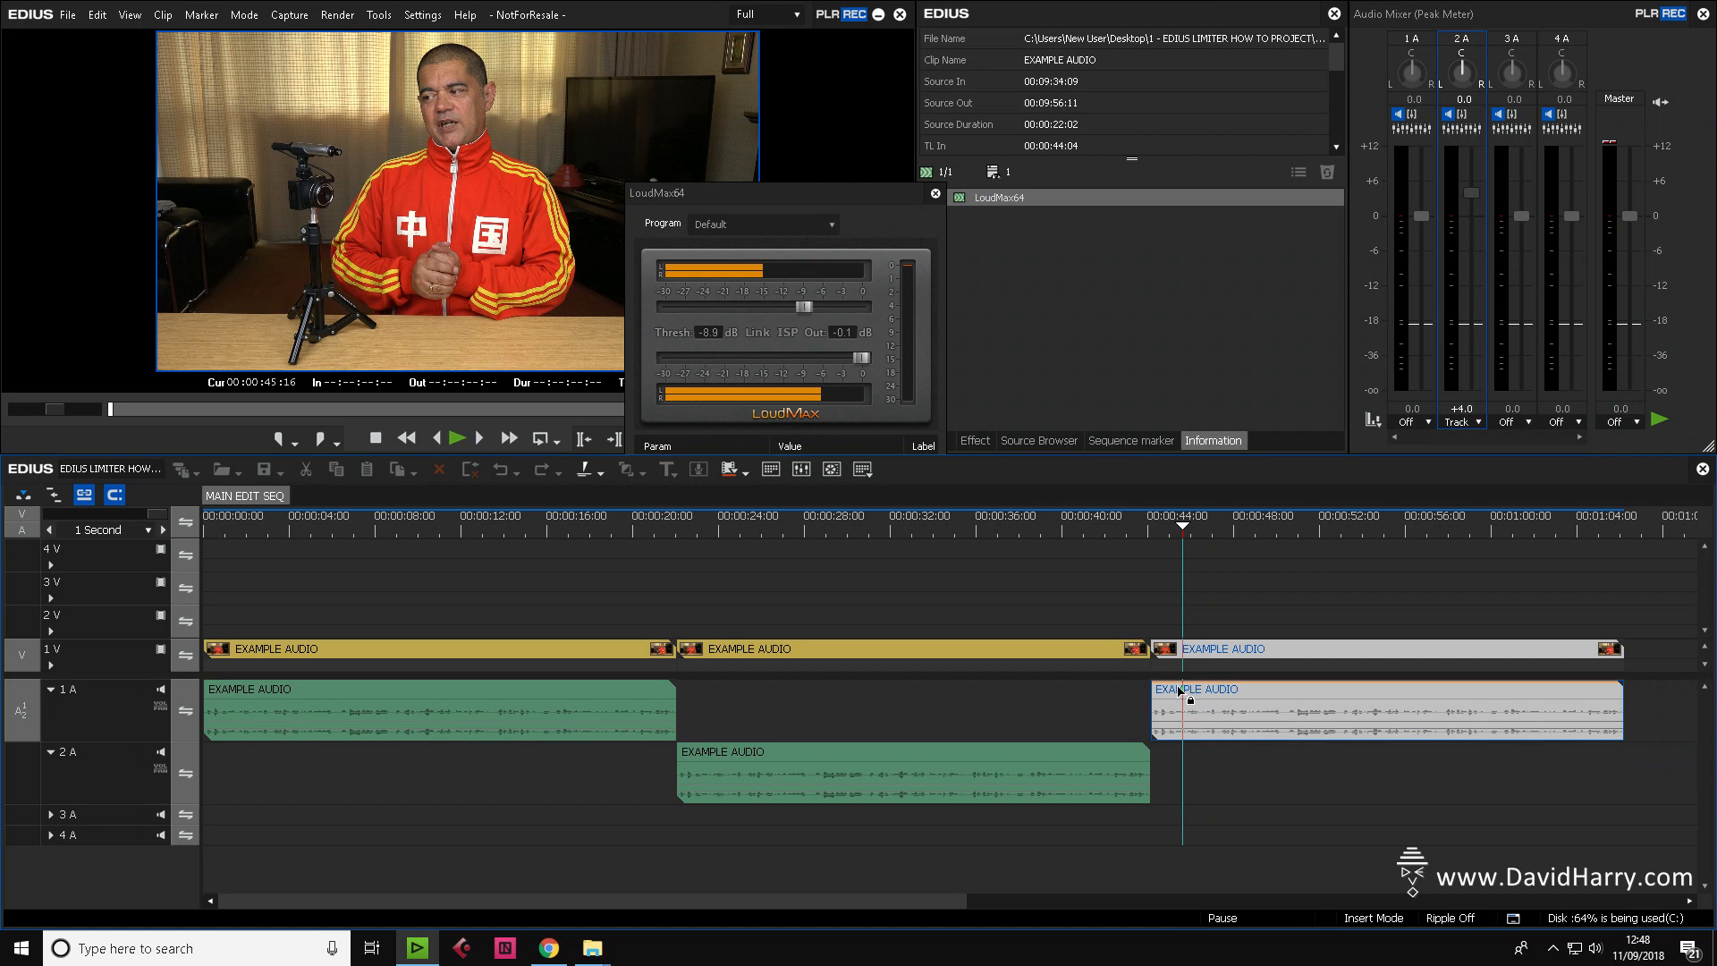
click(433, 529)
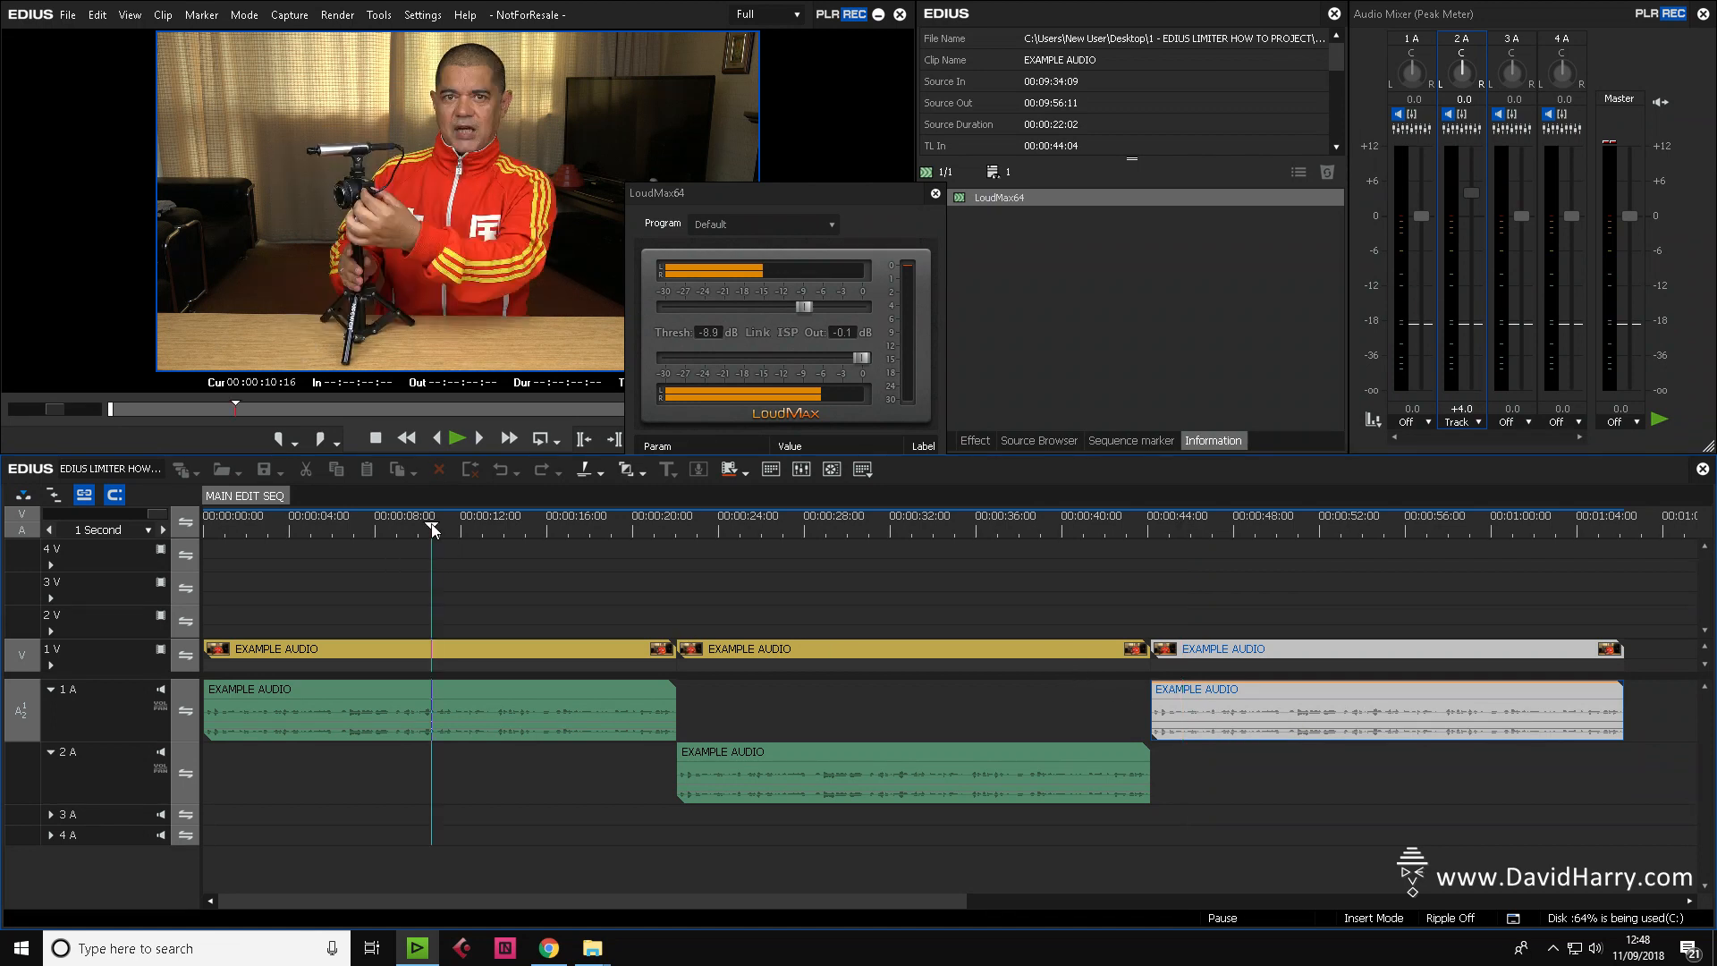
key(space)
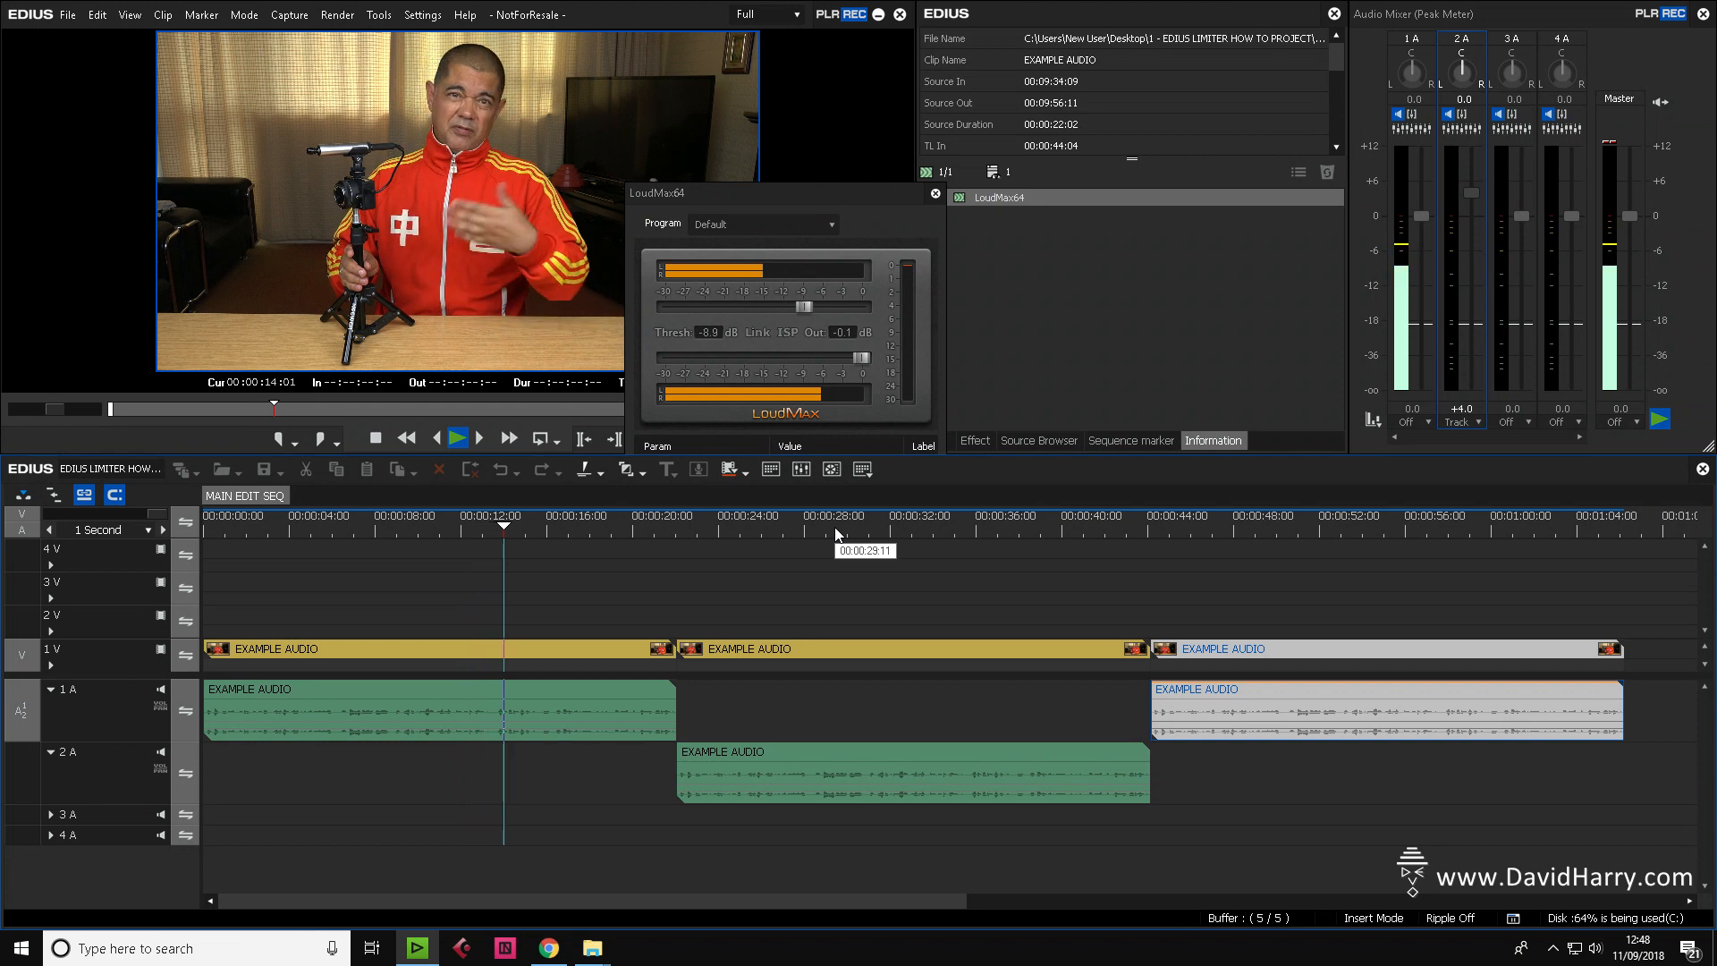
key(space)
click(836, 532)
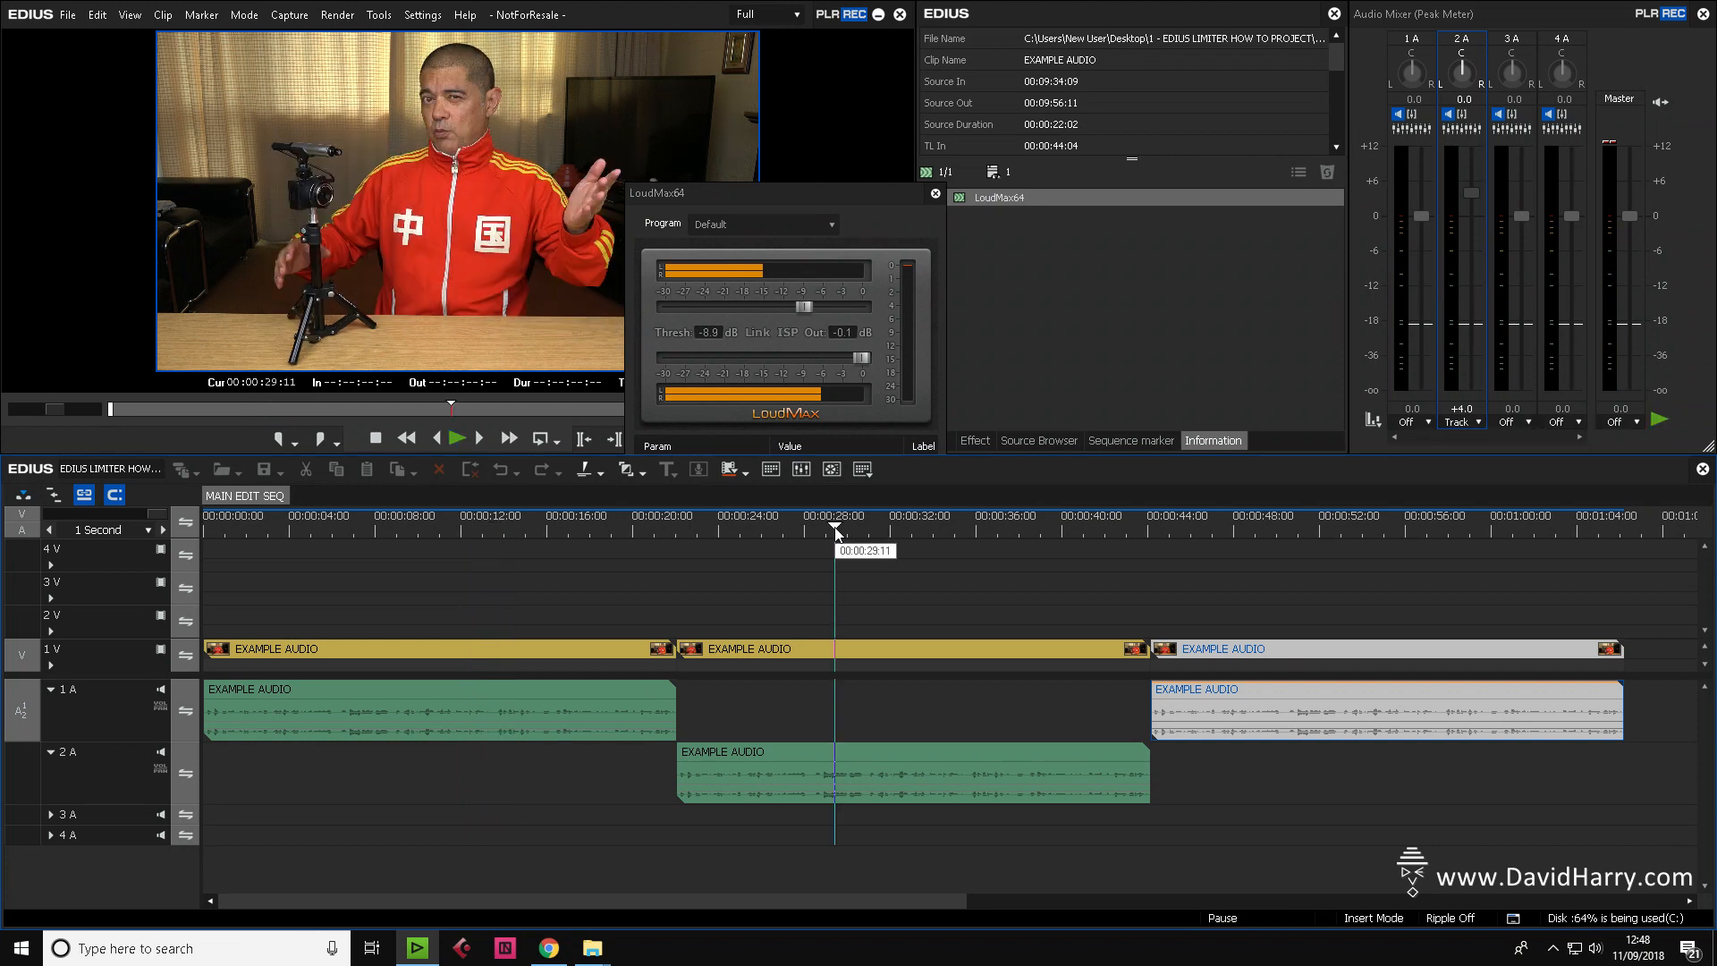
key(space)
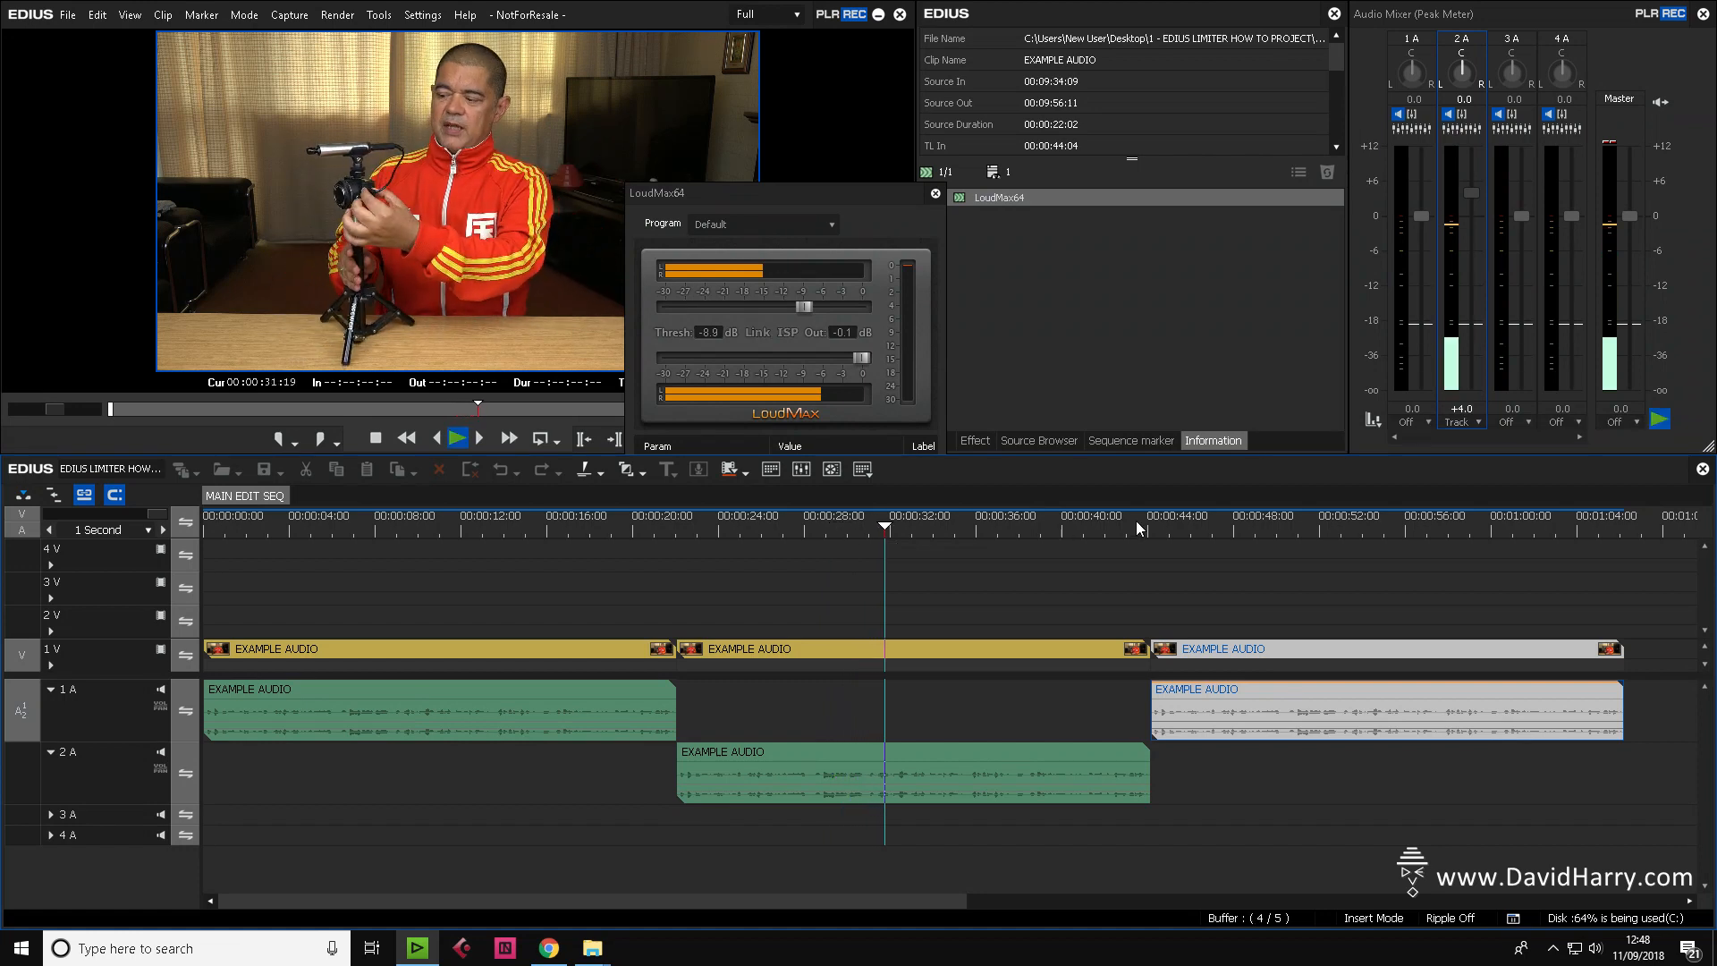
click(1228, 527)
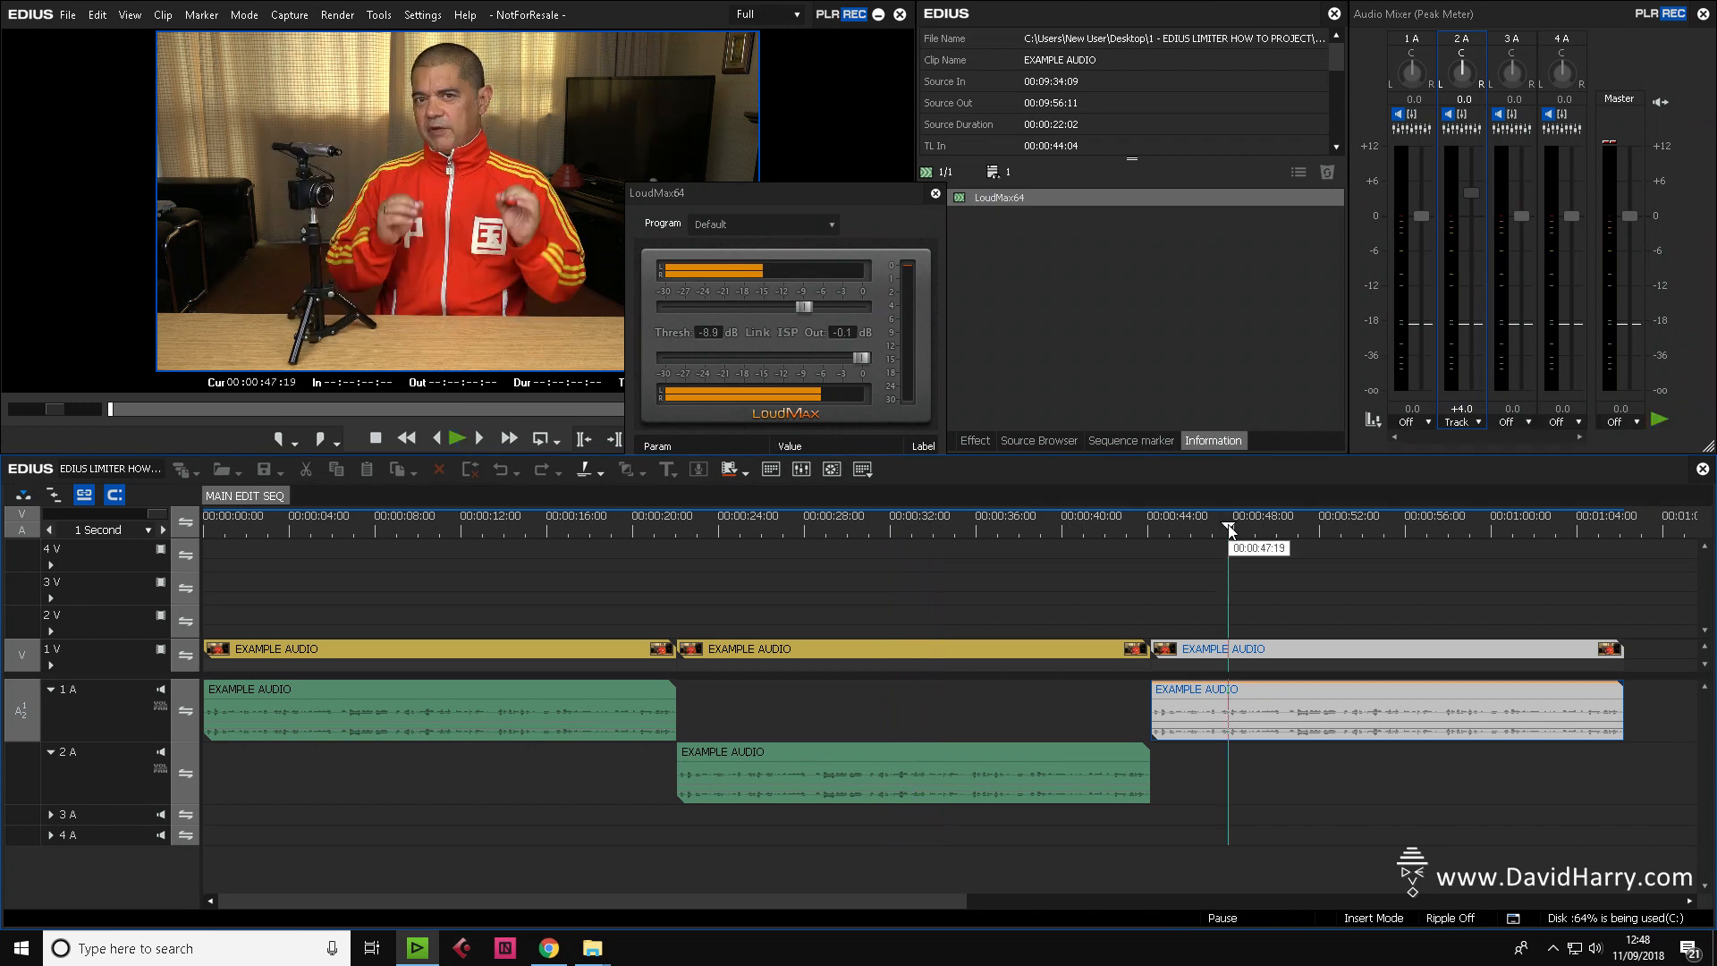
key(space)
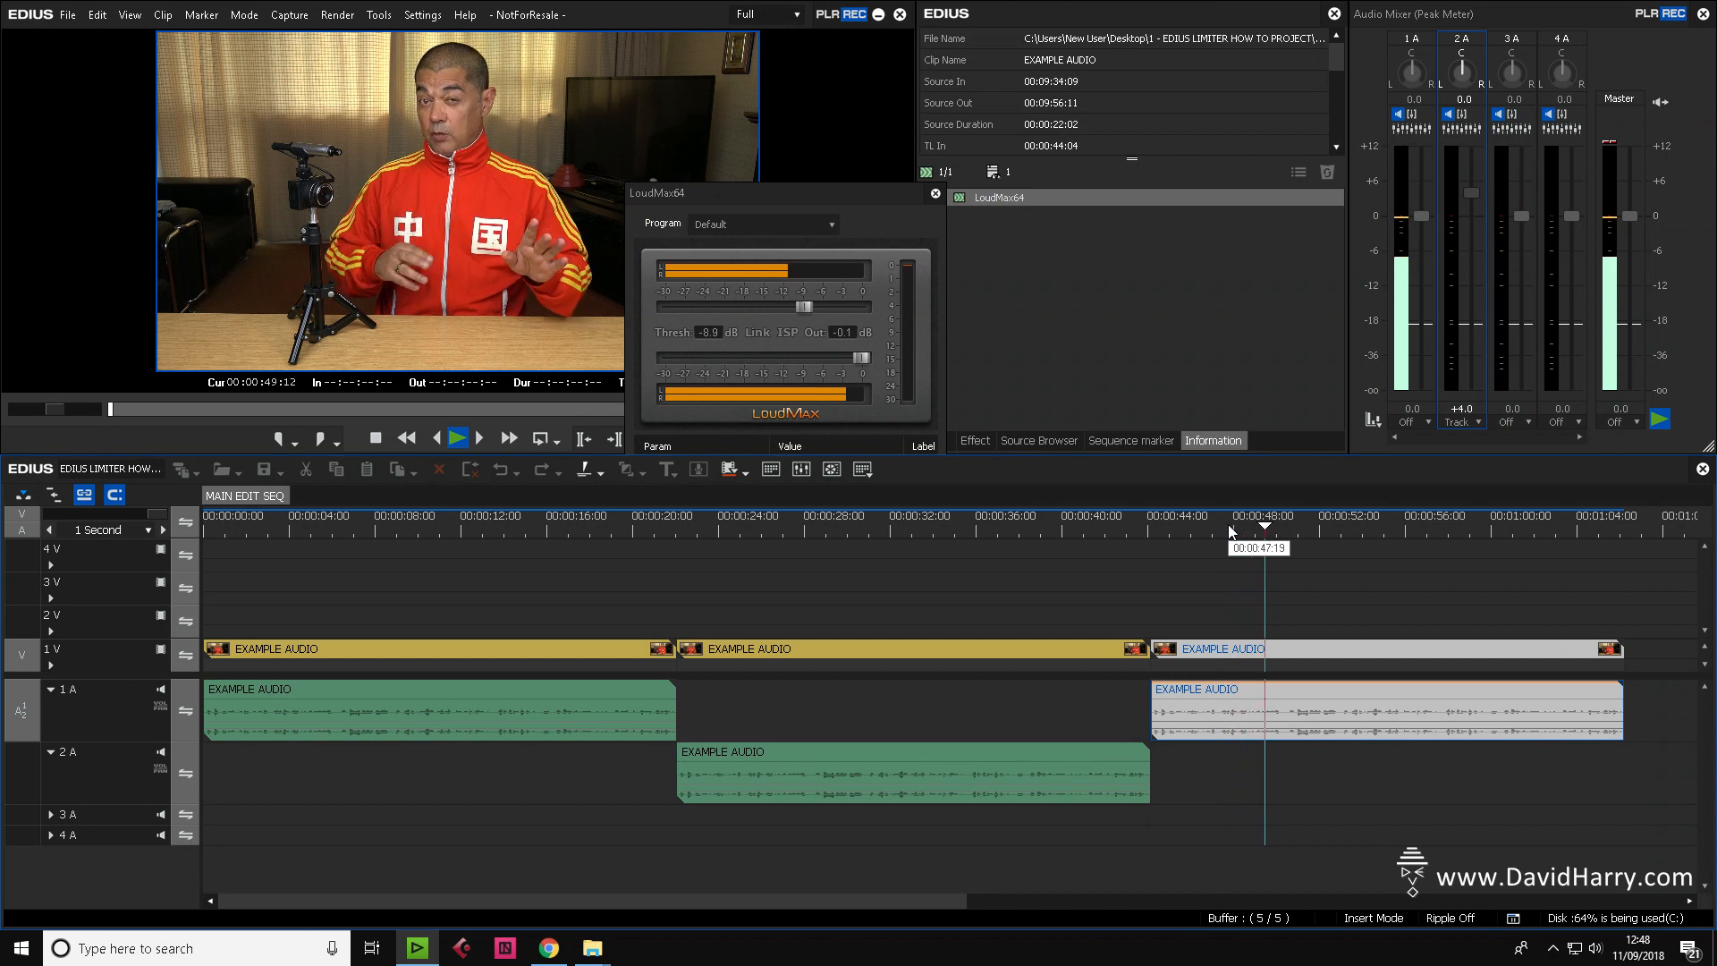
key(space)
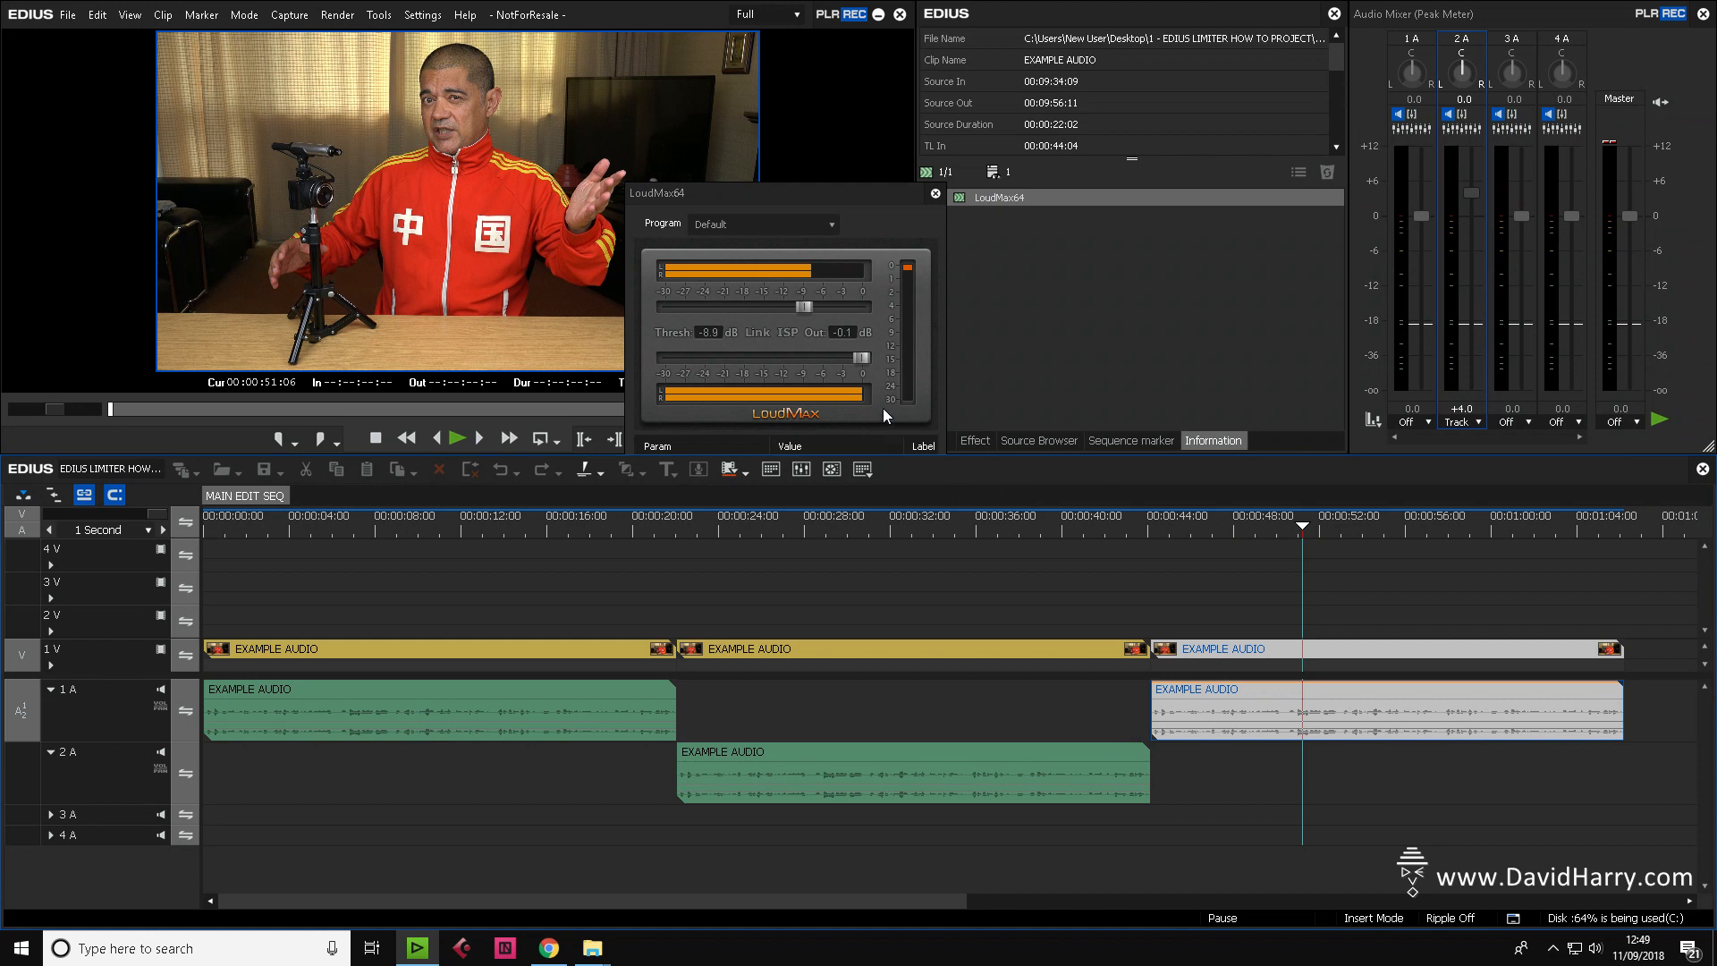
Set the LoudMax64 threshold to -30.0 dB and play the third clip from 00:00:46:07.
click(803, 305)
drag(803, 303, 655, 312)
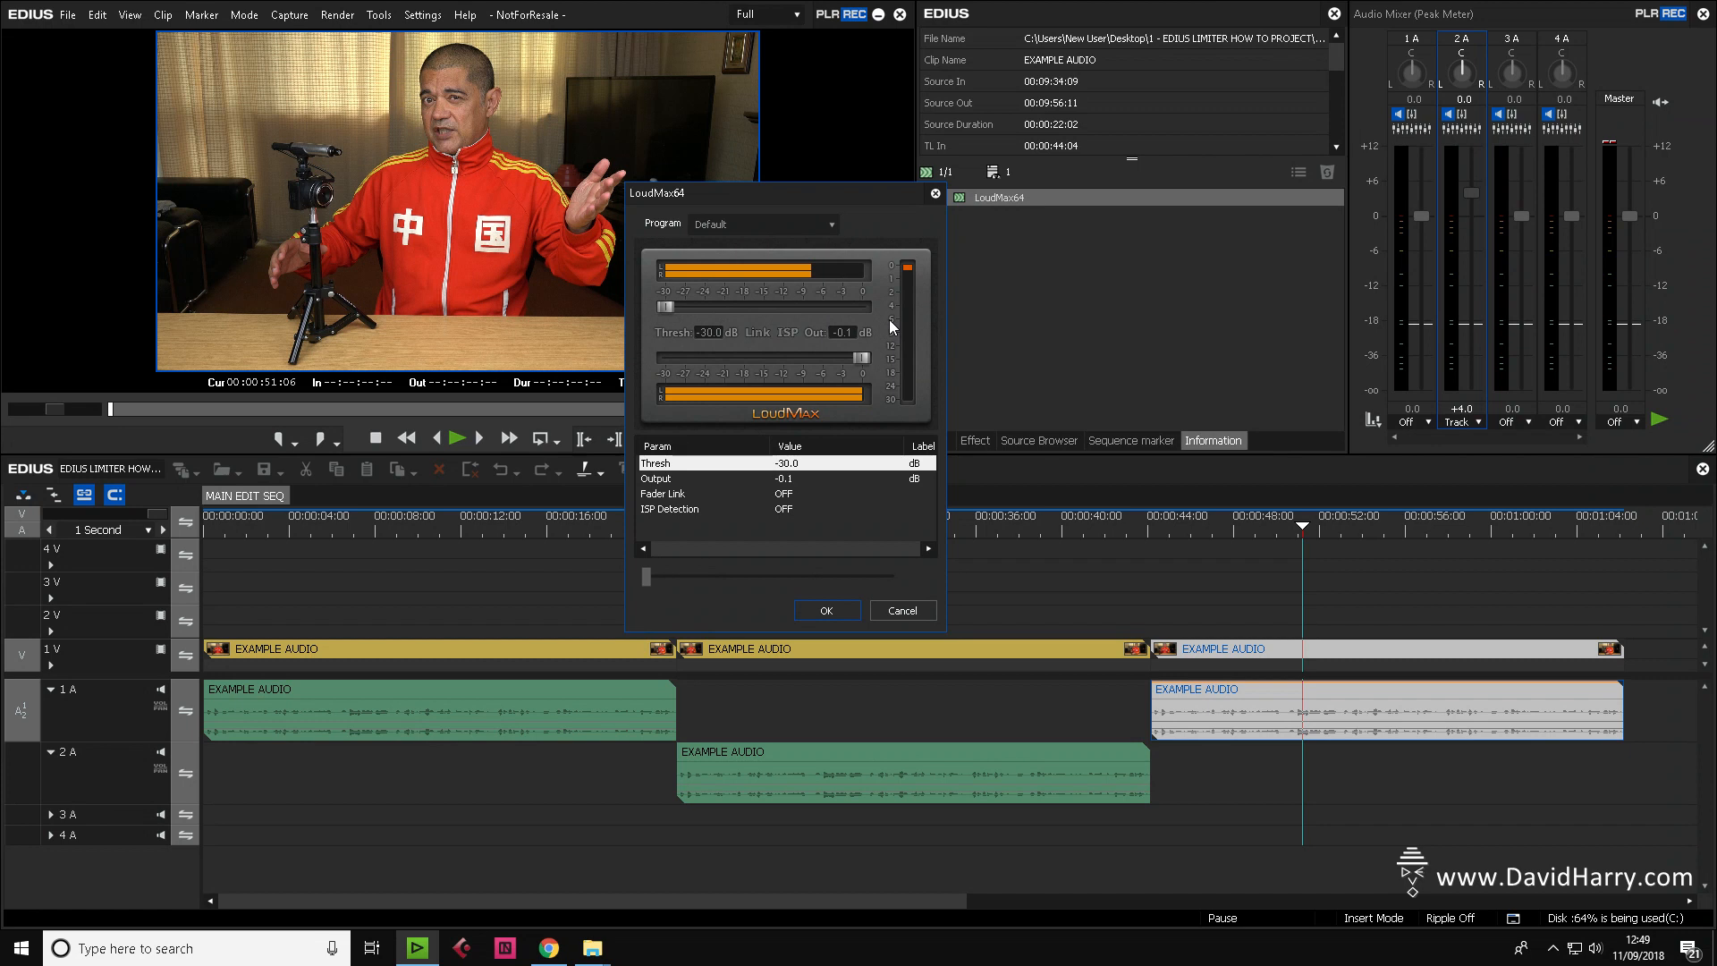
click(1199, 533)
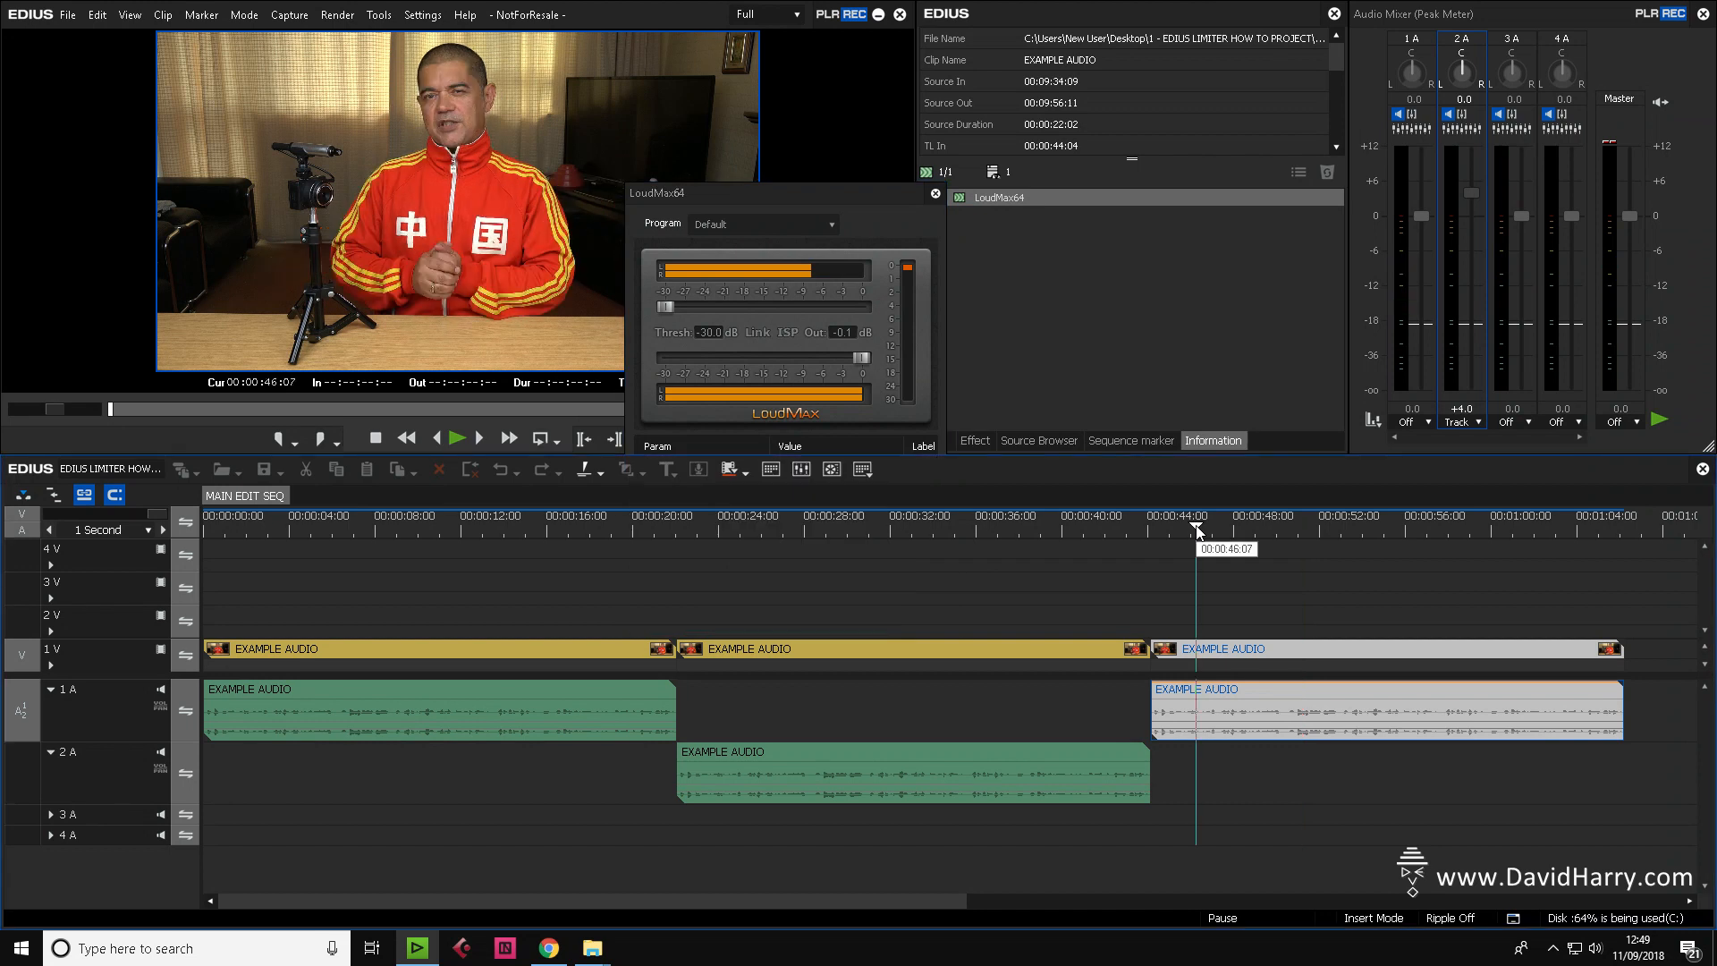
key(space)
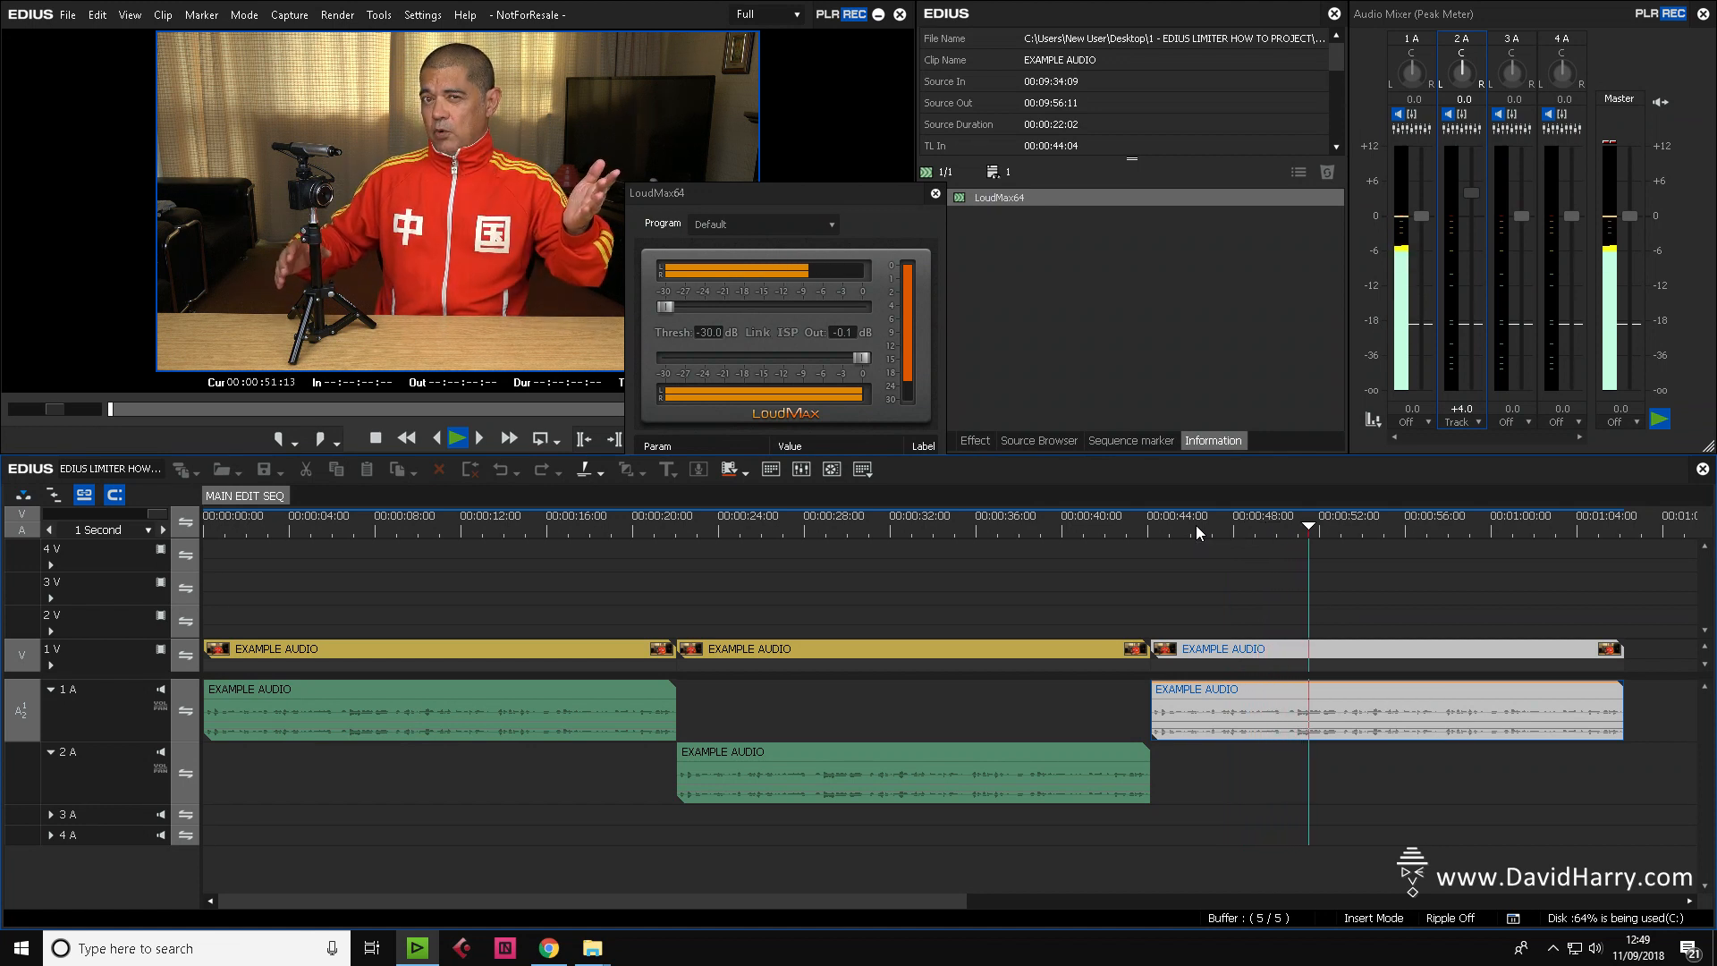
key(space)
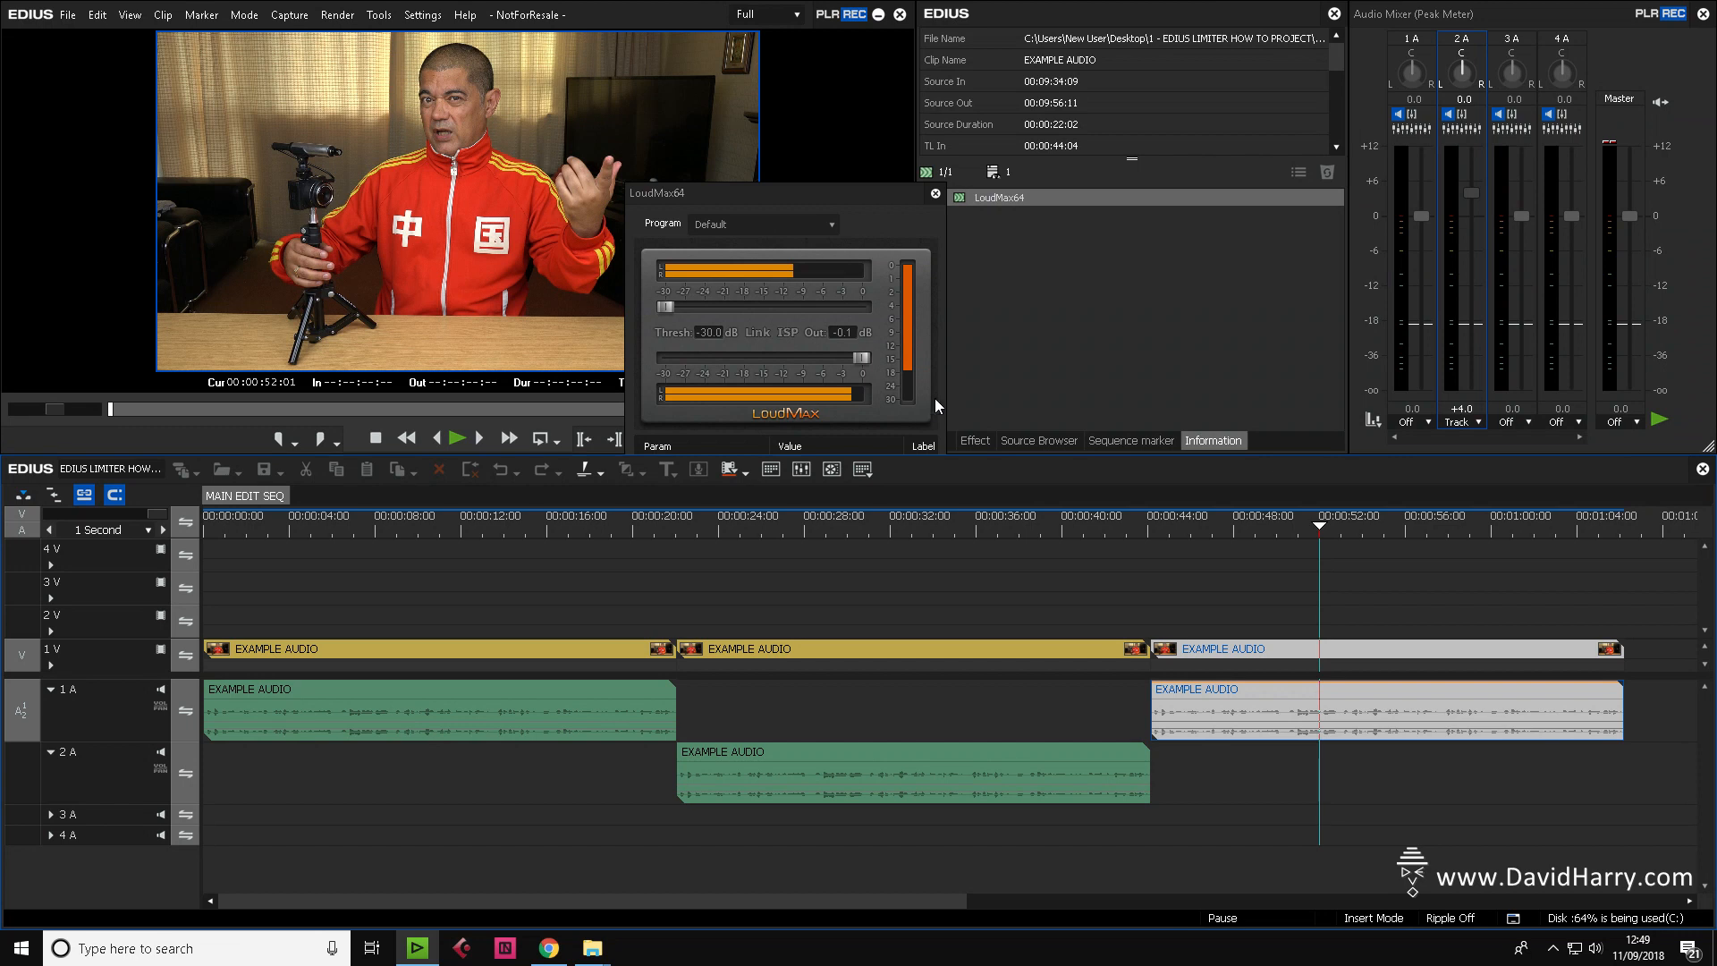
Replay the heavily limited third clip from 00:00:45:24 and examine its levels and gain reduction.
click(1190, 533)
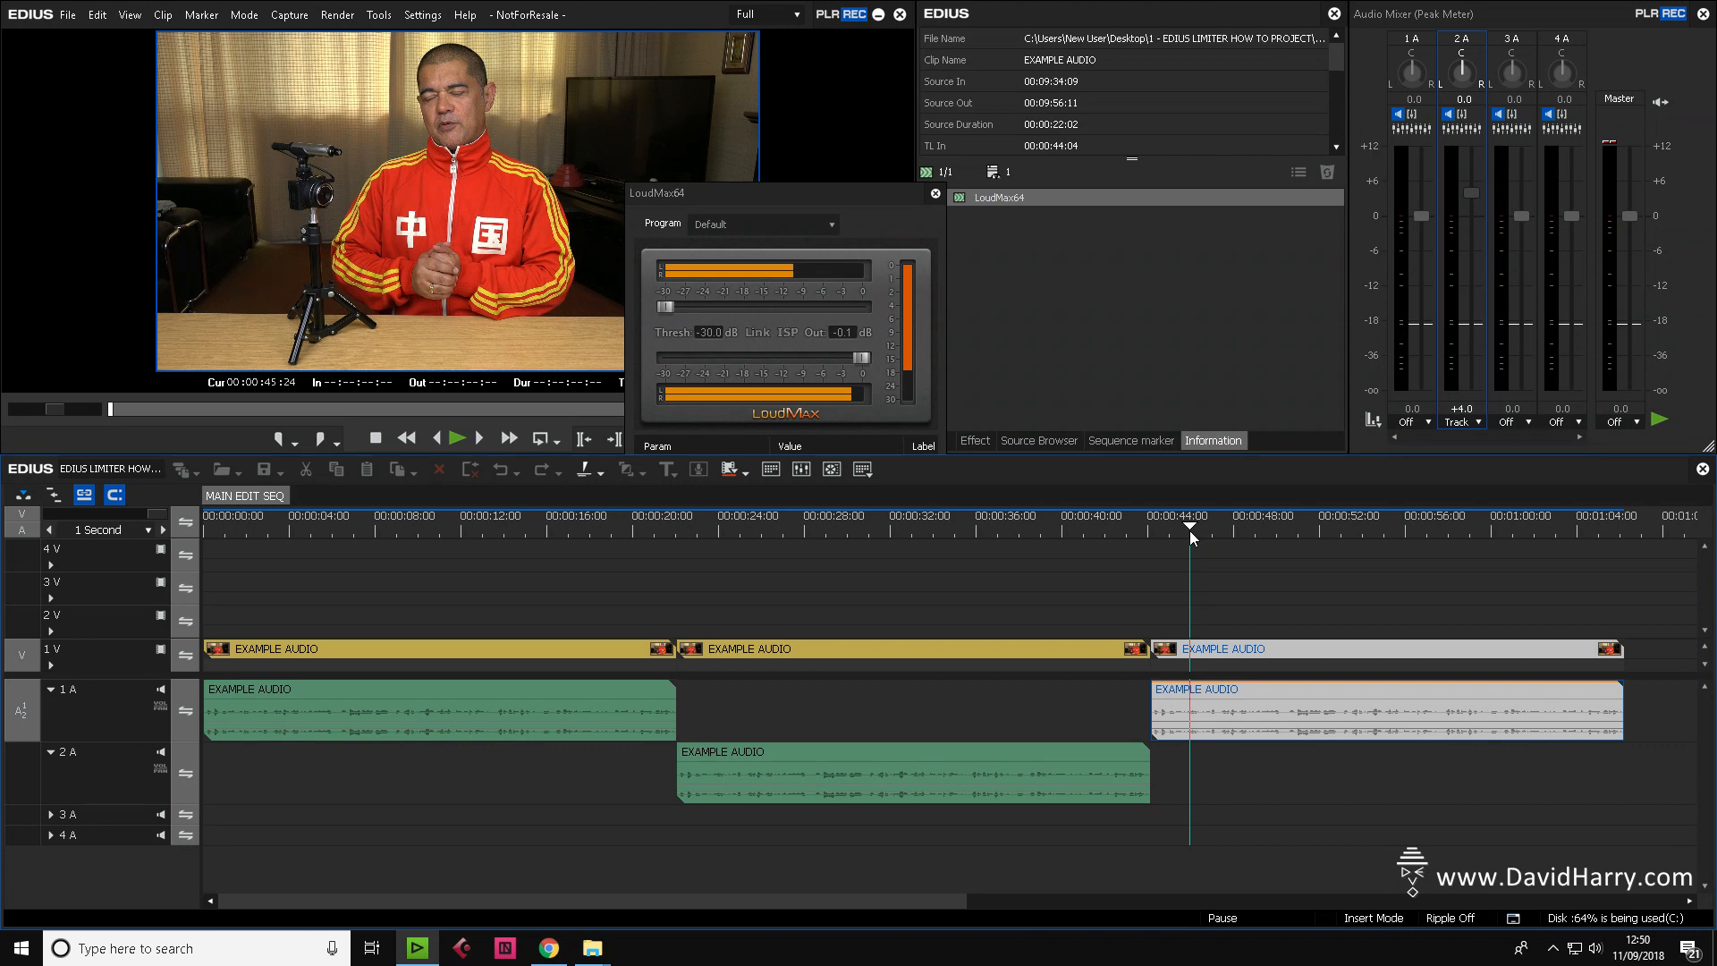
key(space)
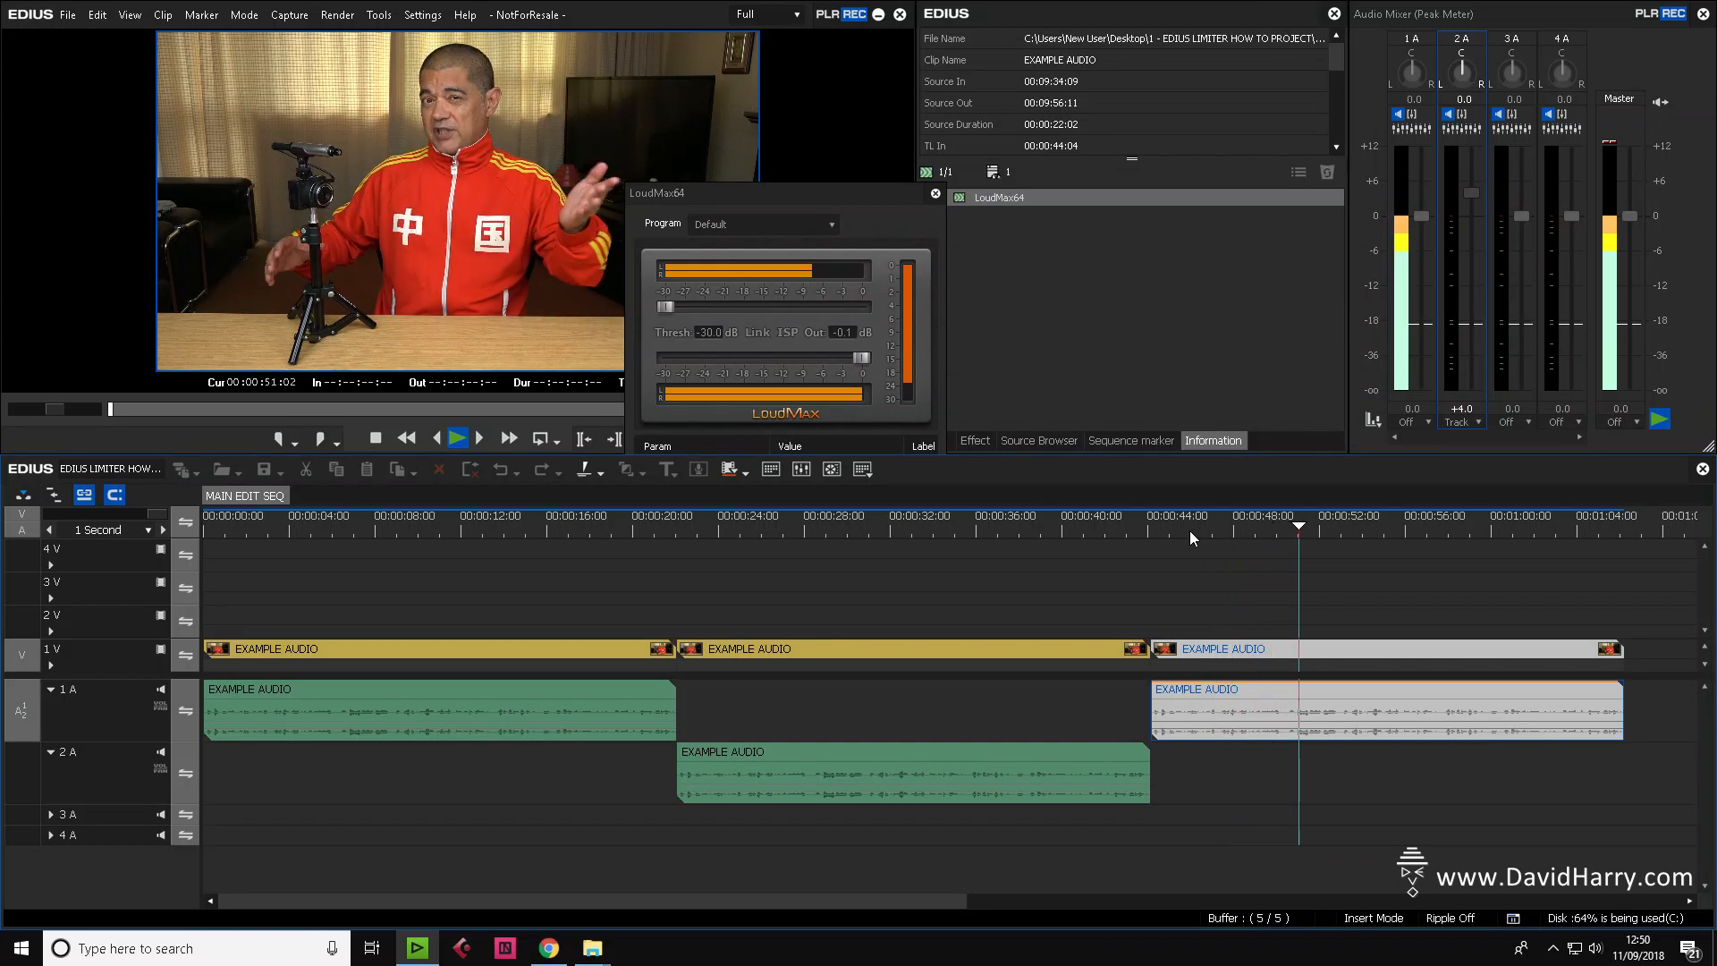
key(space)
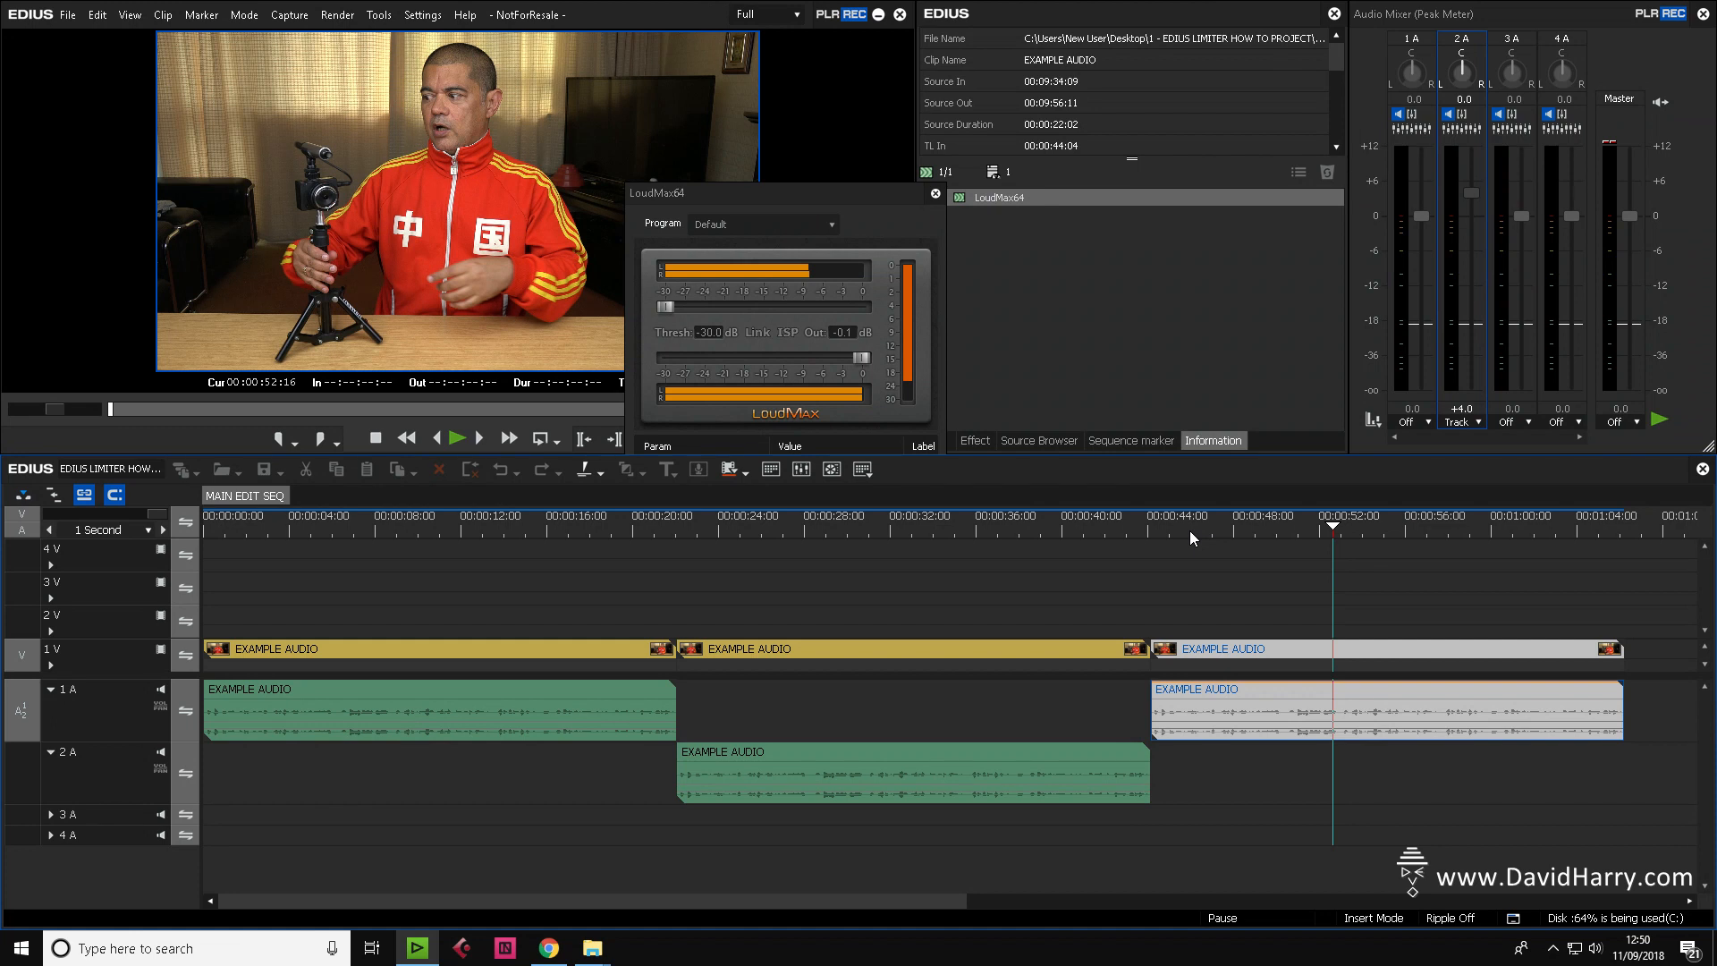
Set the LoudMax64 threshold to -14.9 dB and play the third clip from 00:00:48:00.
click(673, 309)
click(665, 308)
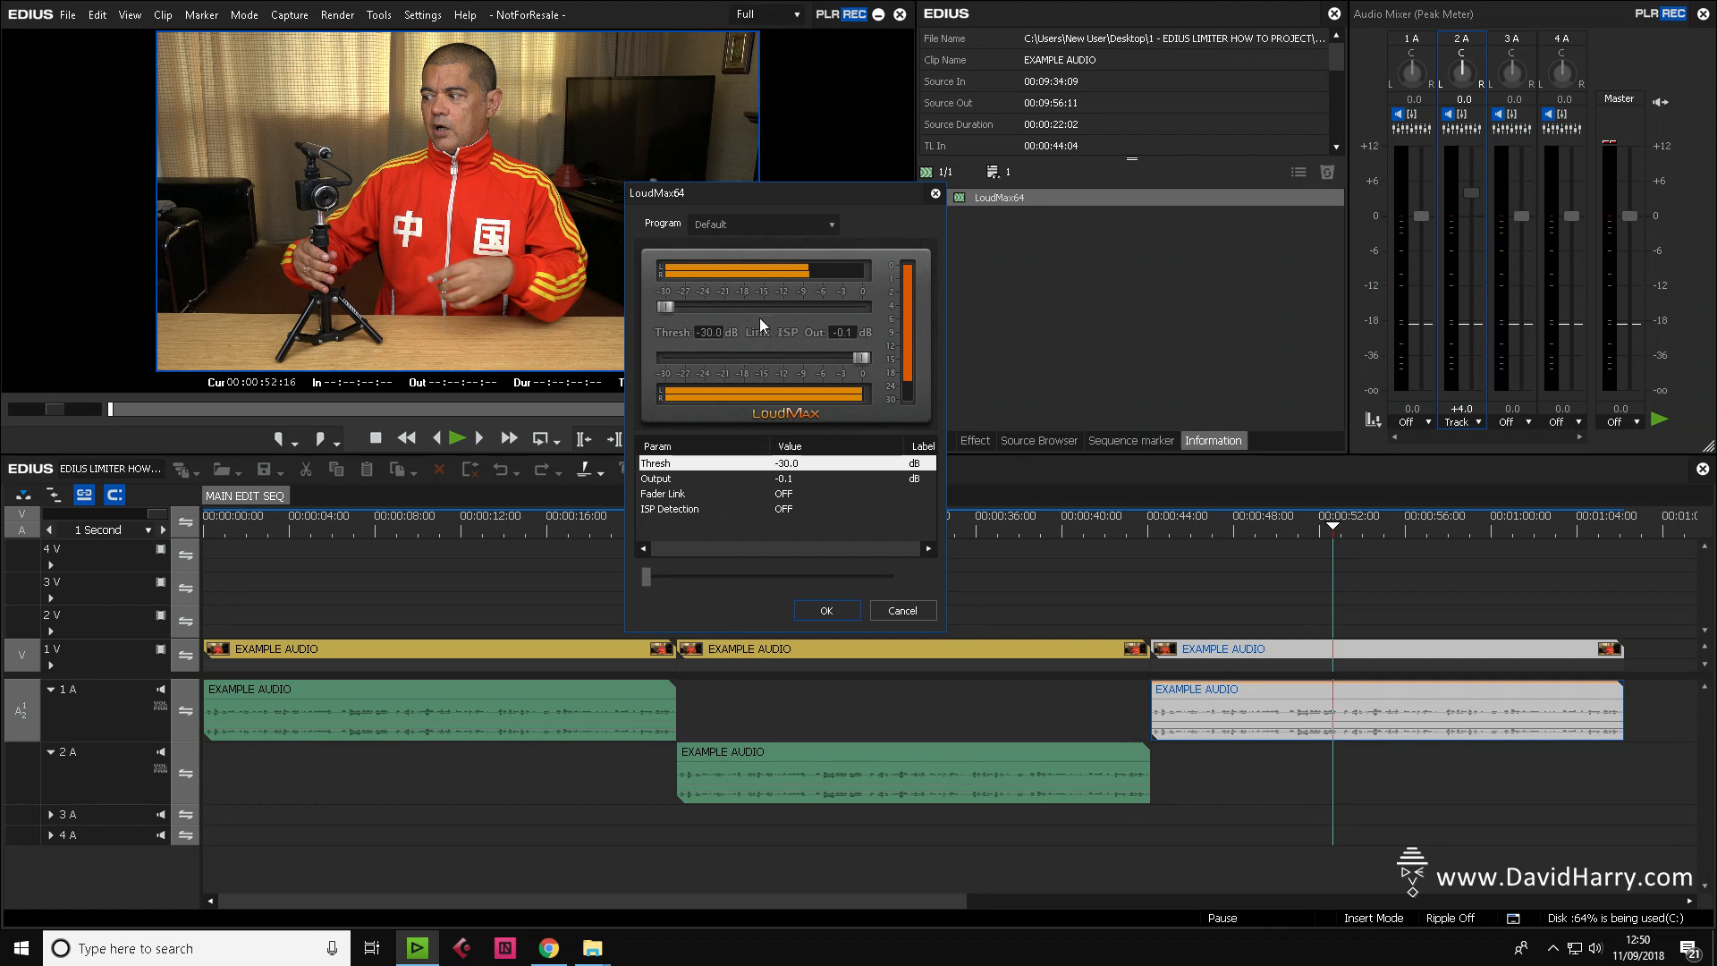
drag(669, 310, 767, 307)
click(1239, 529)
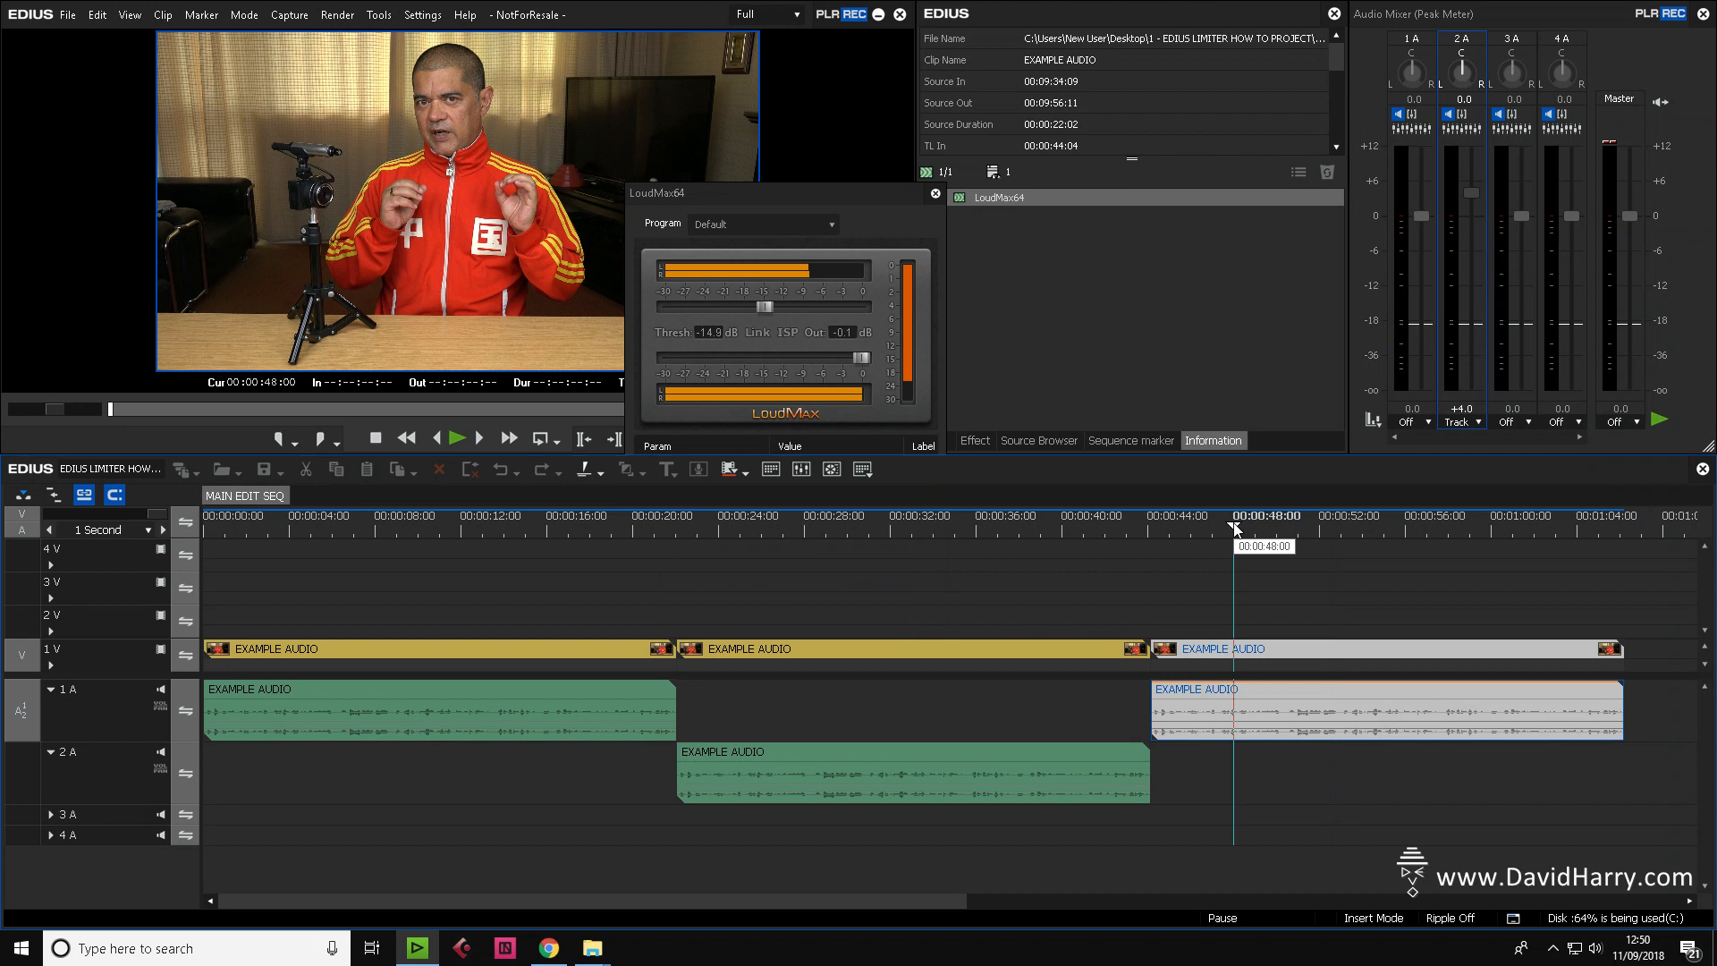
key(space)
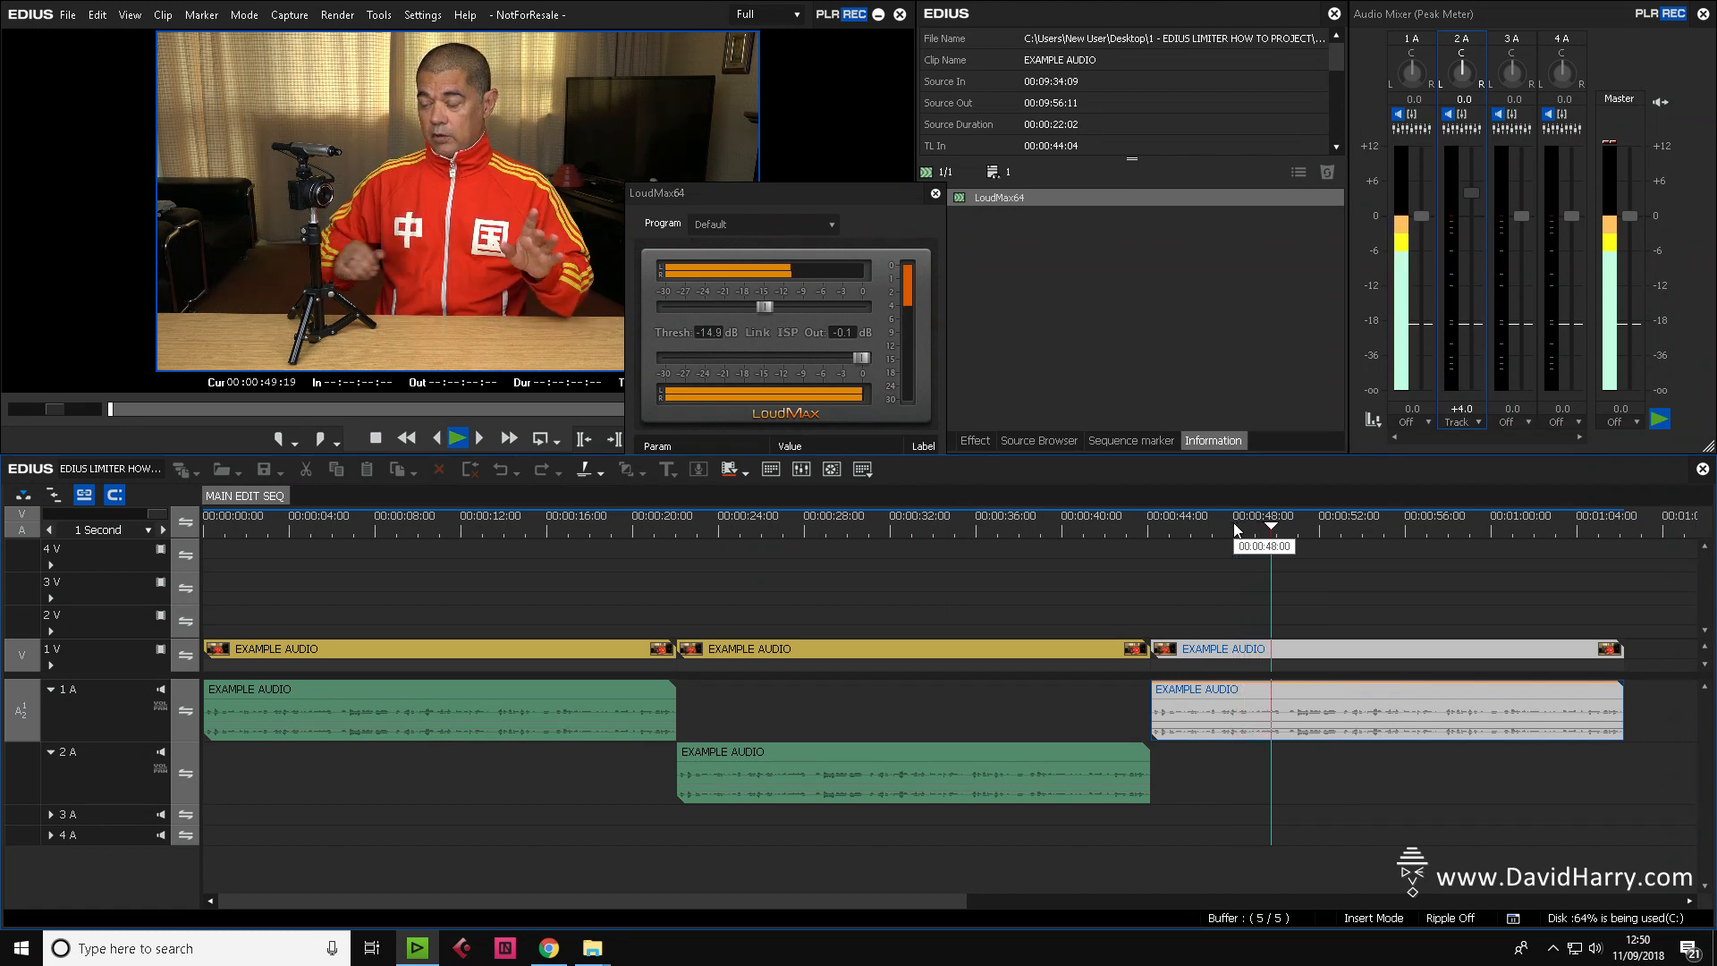
key(space)
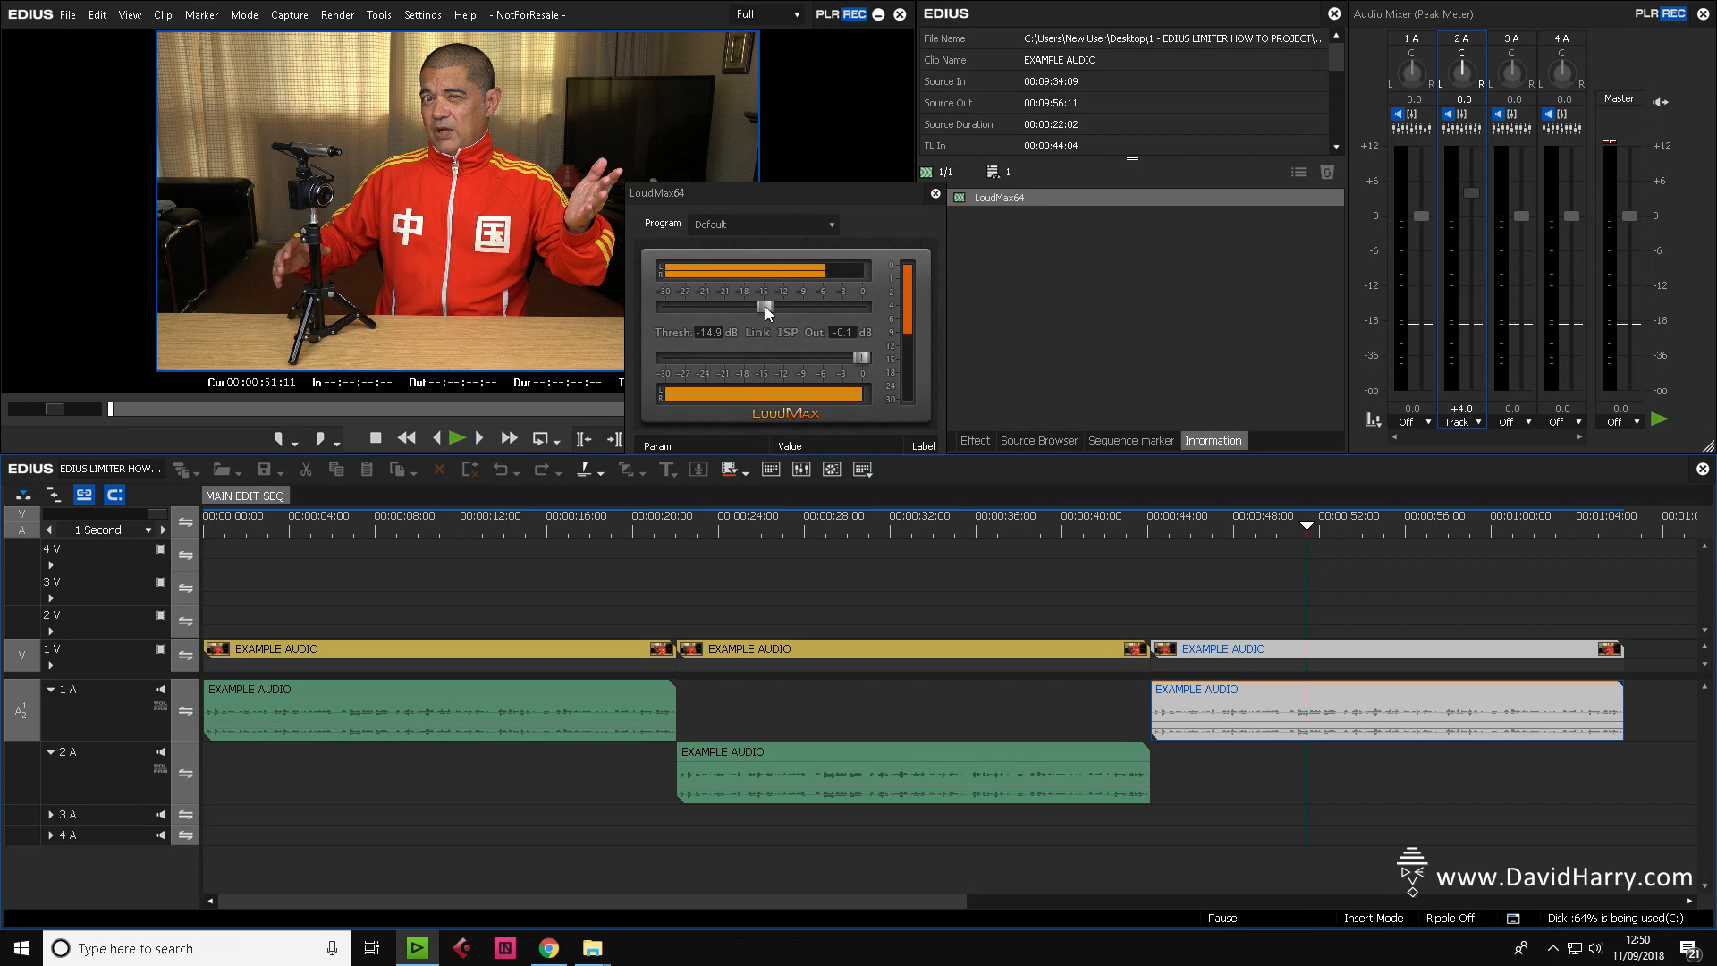
Set the LoudMax64 threshold to -8.2 dB and play the third clip from 00:00:46:10.
mouse_move(765, 306)
mouse_down()
mouse_move(664, 309)
mouse_move(765, 310)
mouse_up()
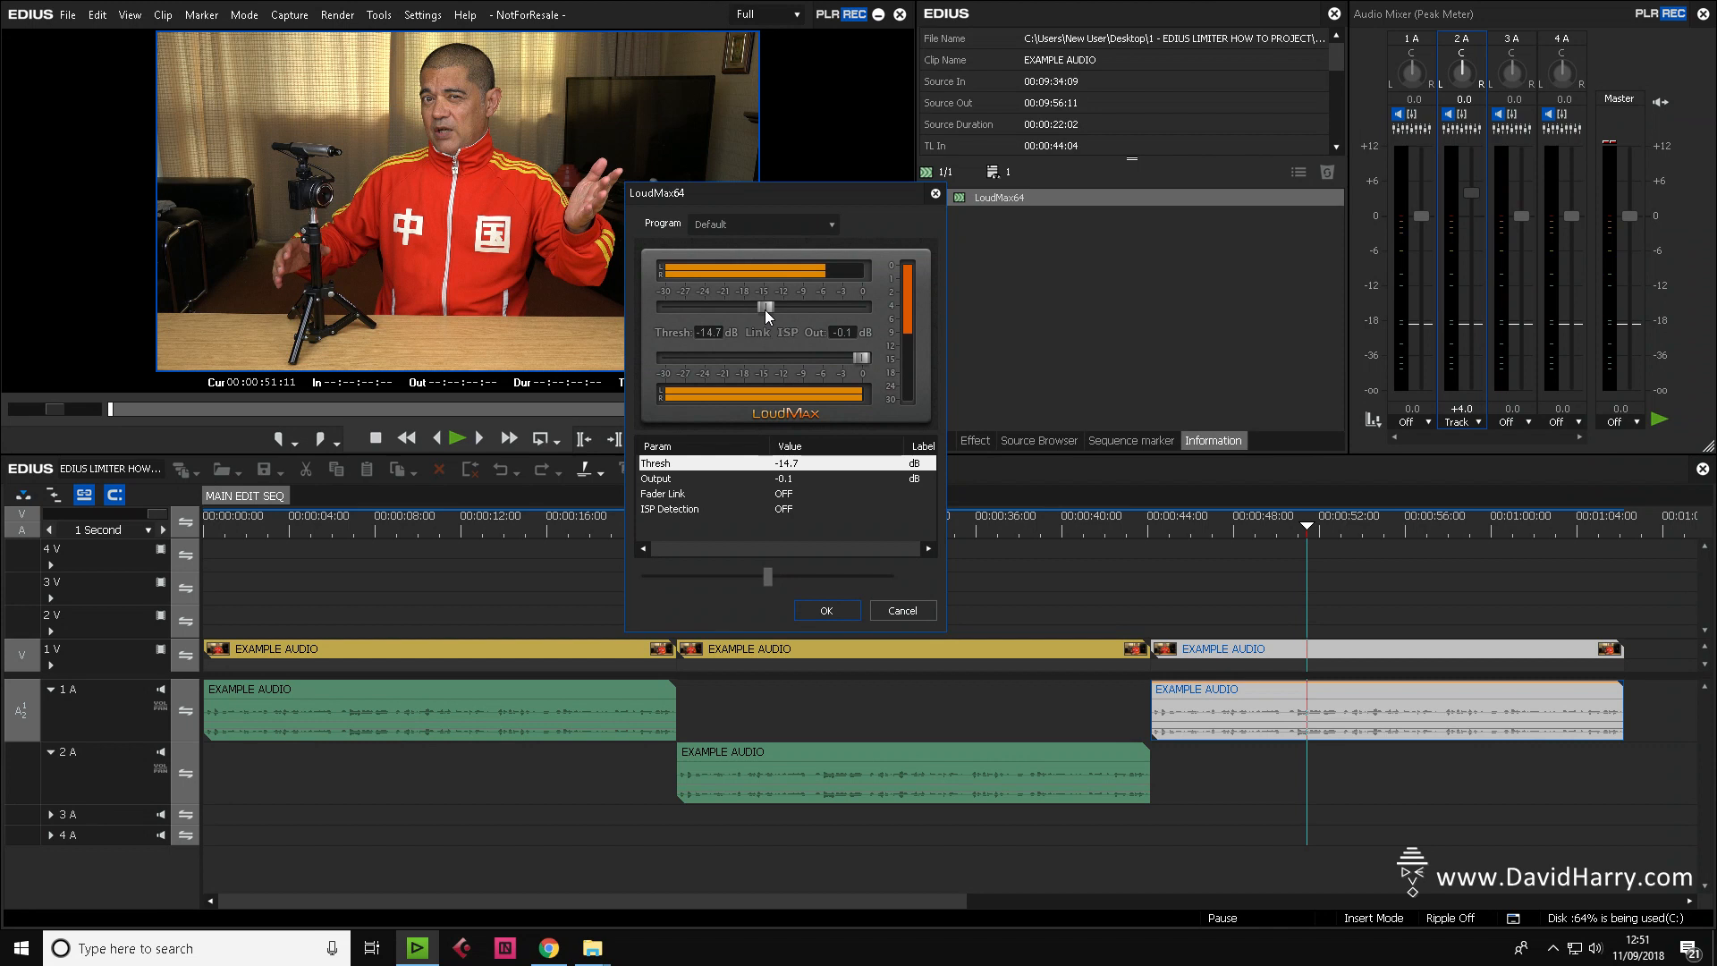
drag(764, 309, 807, 304)
click(1201, 533)
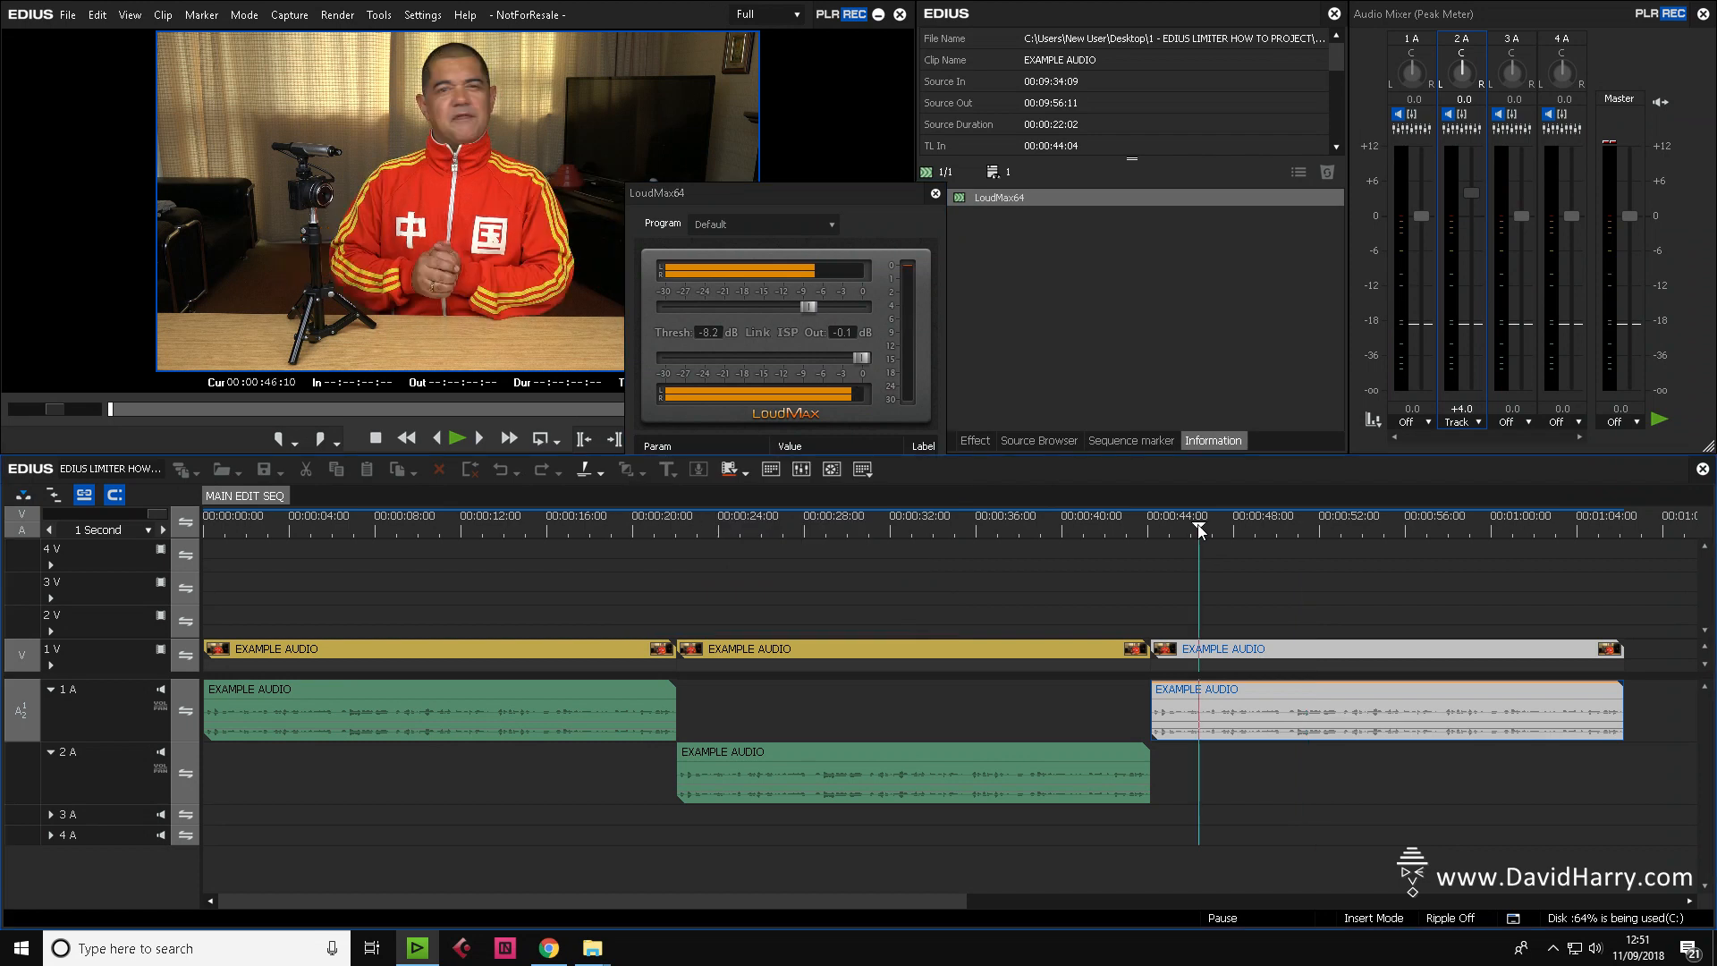
key(space)
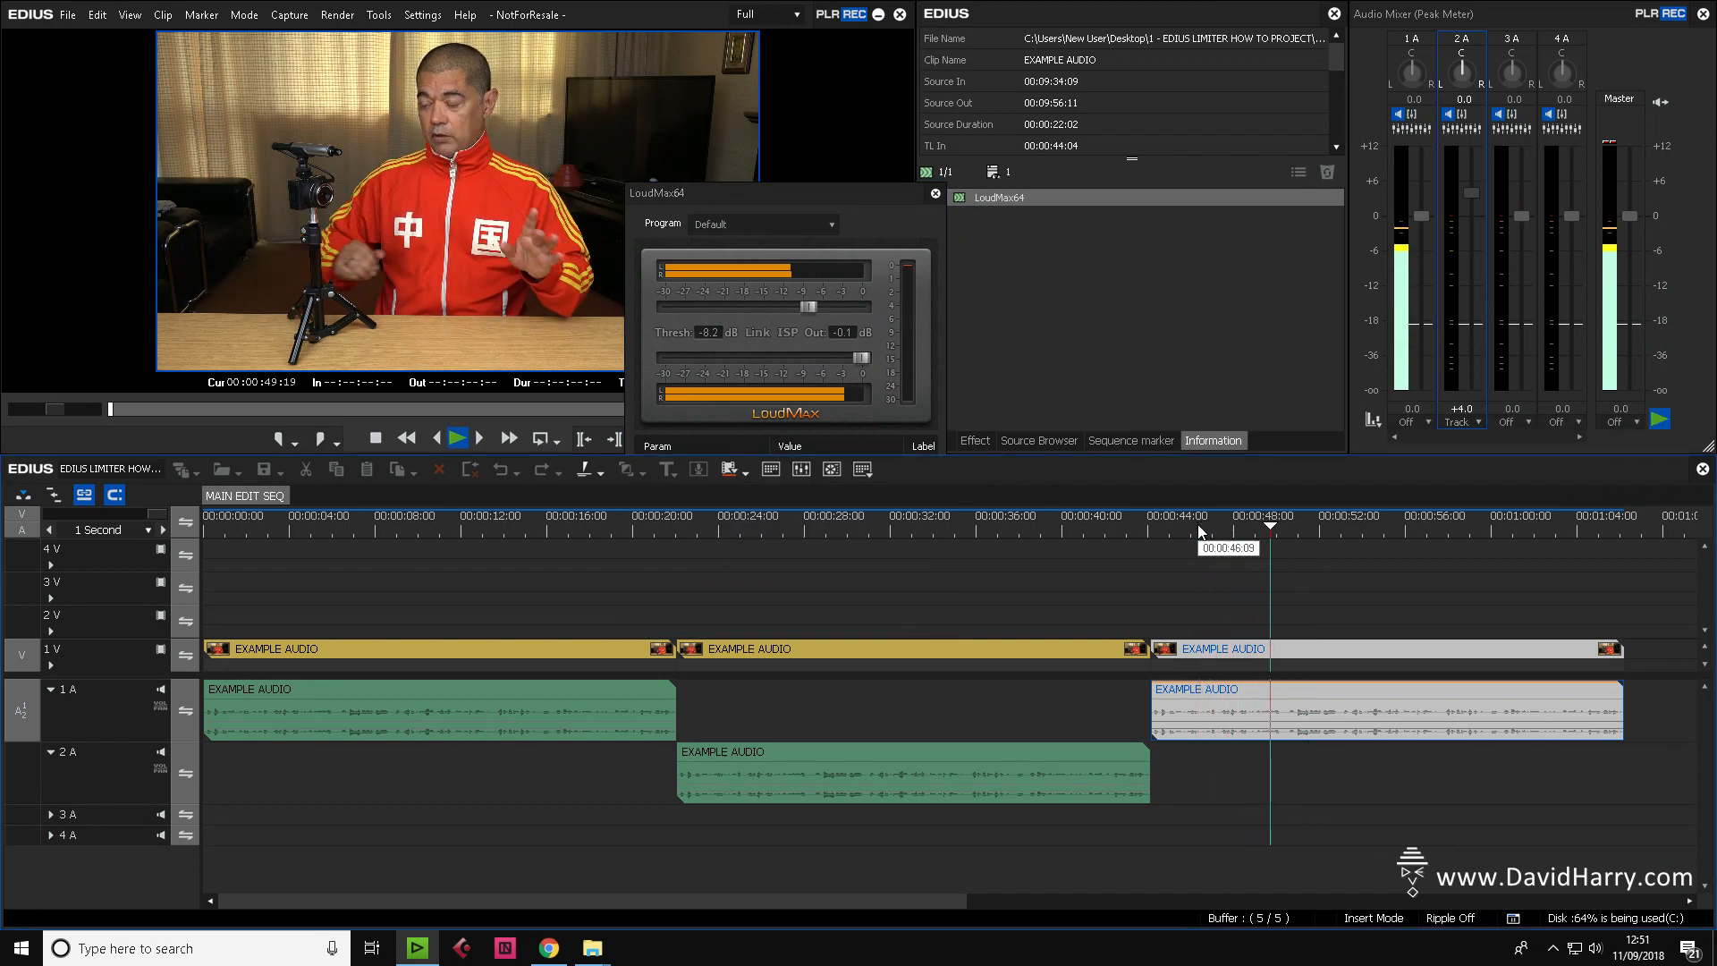
Stop playback of the limited clip and switch the 1A mixer channel's fader mode to Track.
key(space)
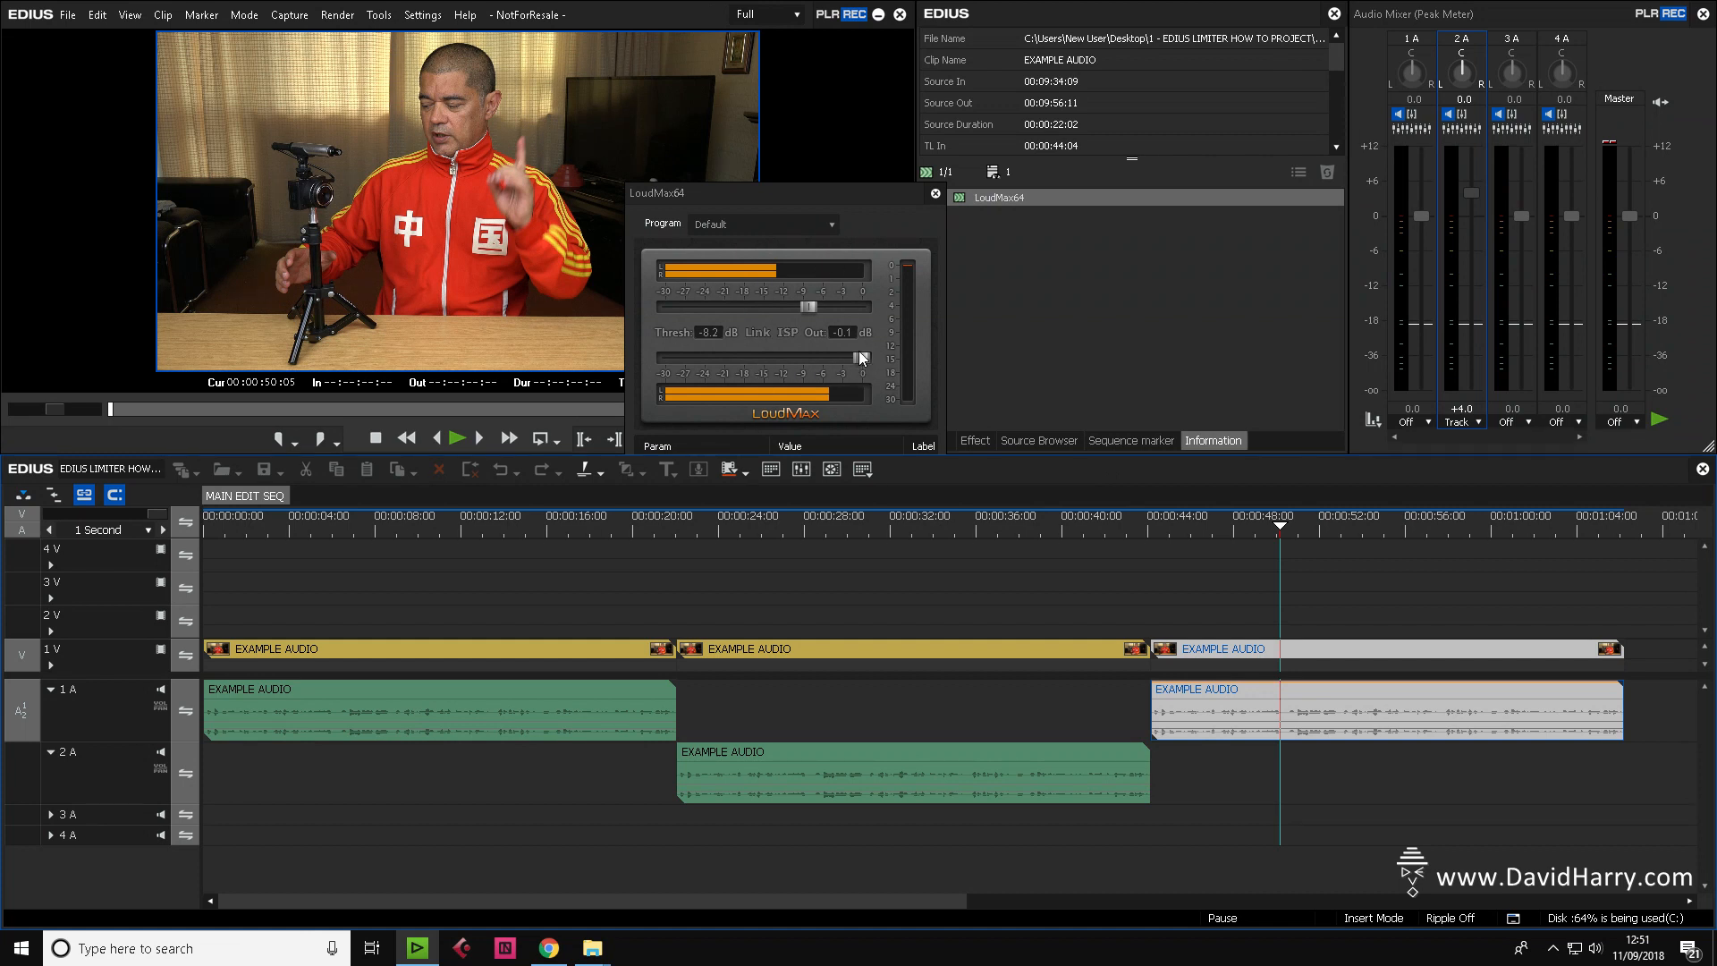
mouse_move(860, 358)
mouse_down()
mouse_move(748, 367)
mouse_move(859, 354)
mouse_up()
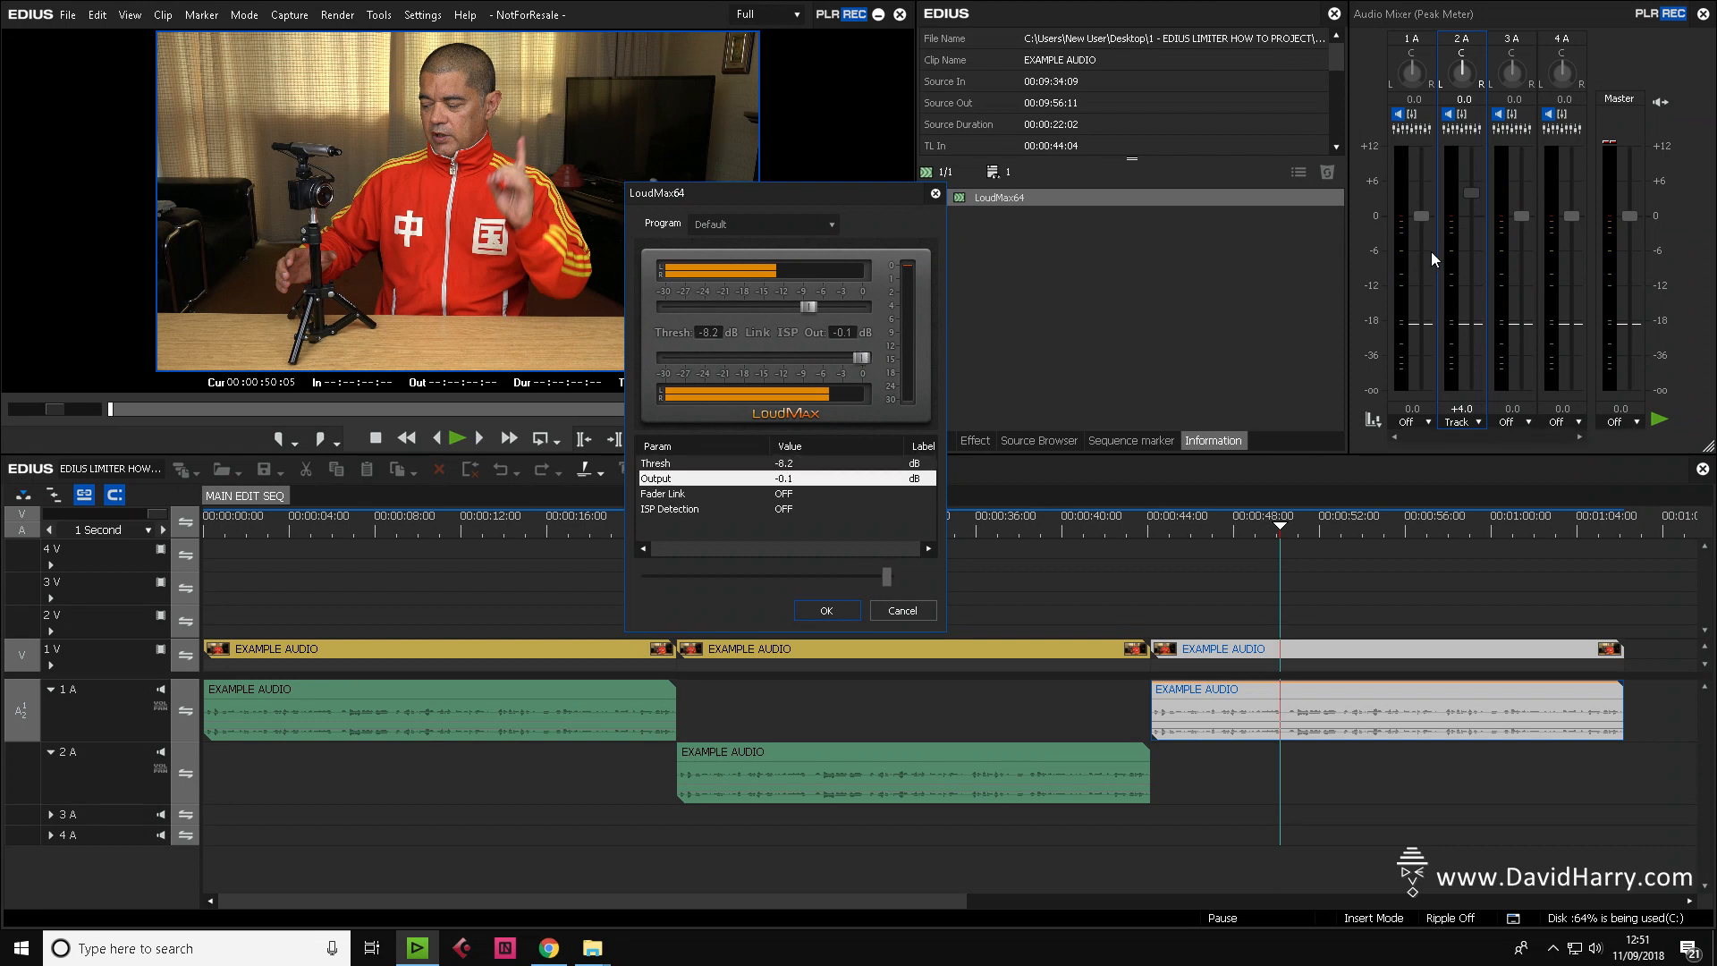
click(1415, 421)
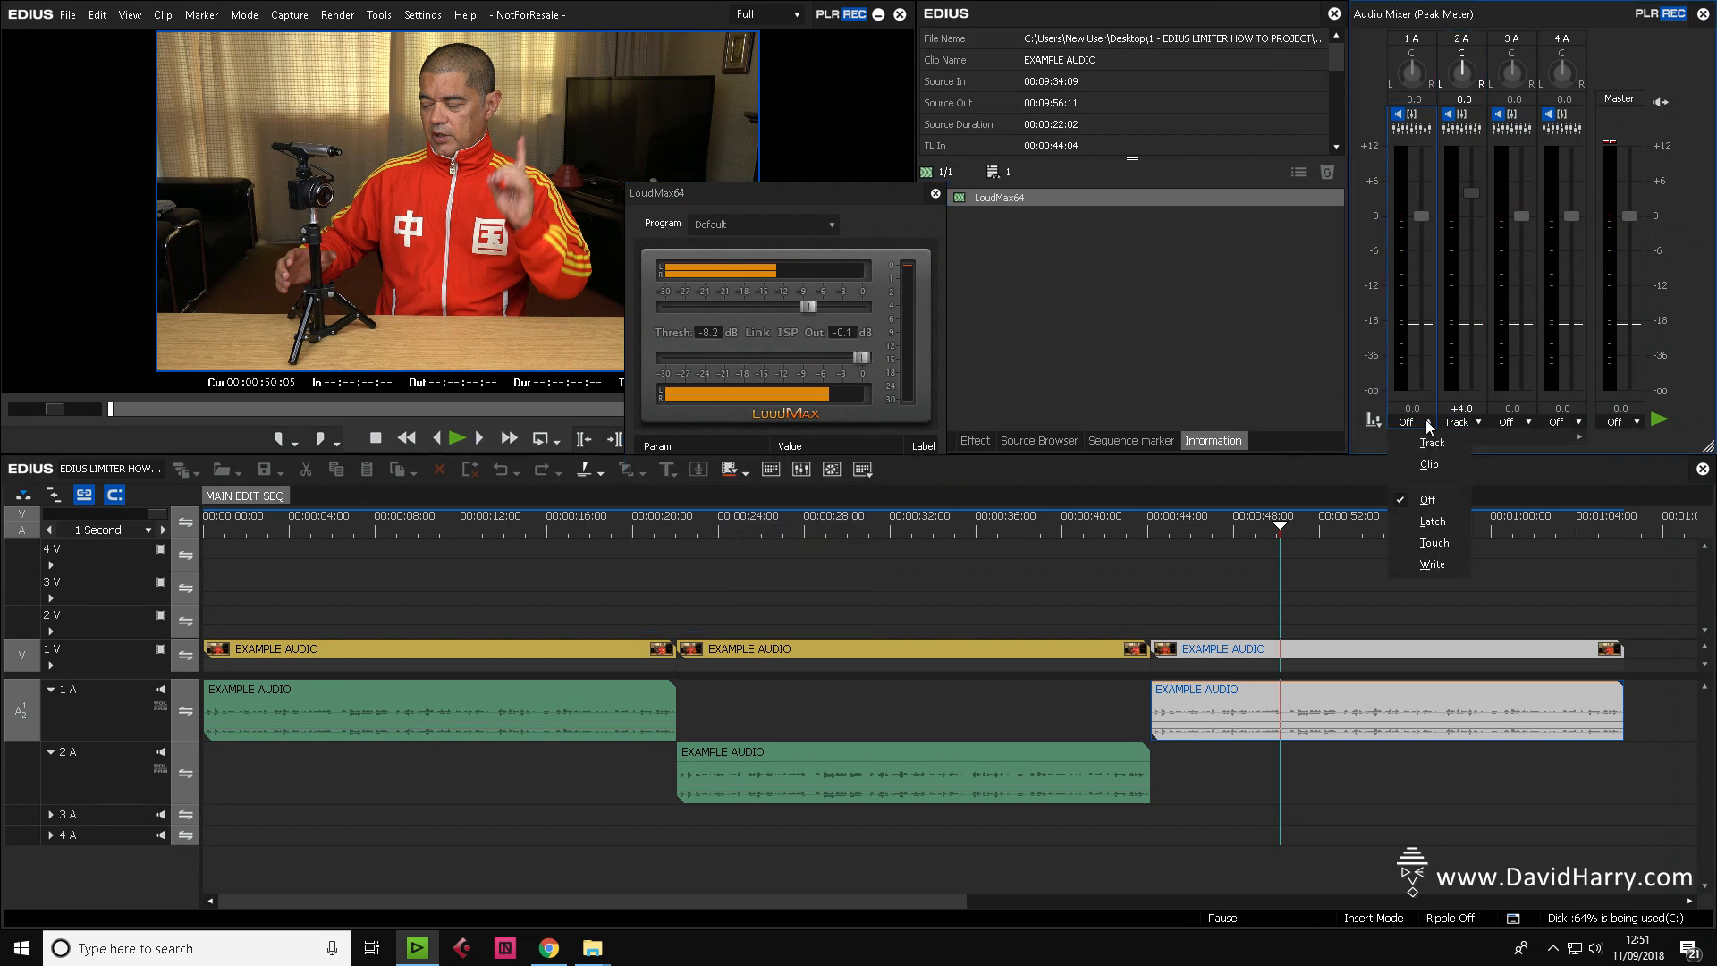
click(1423, 442)
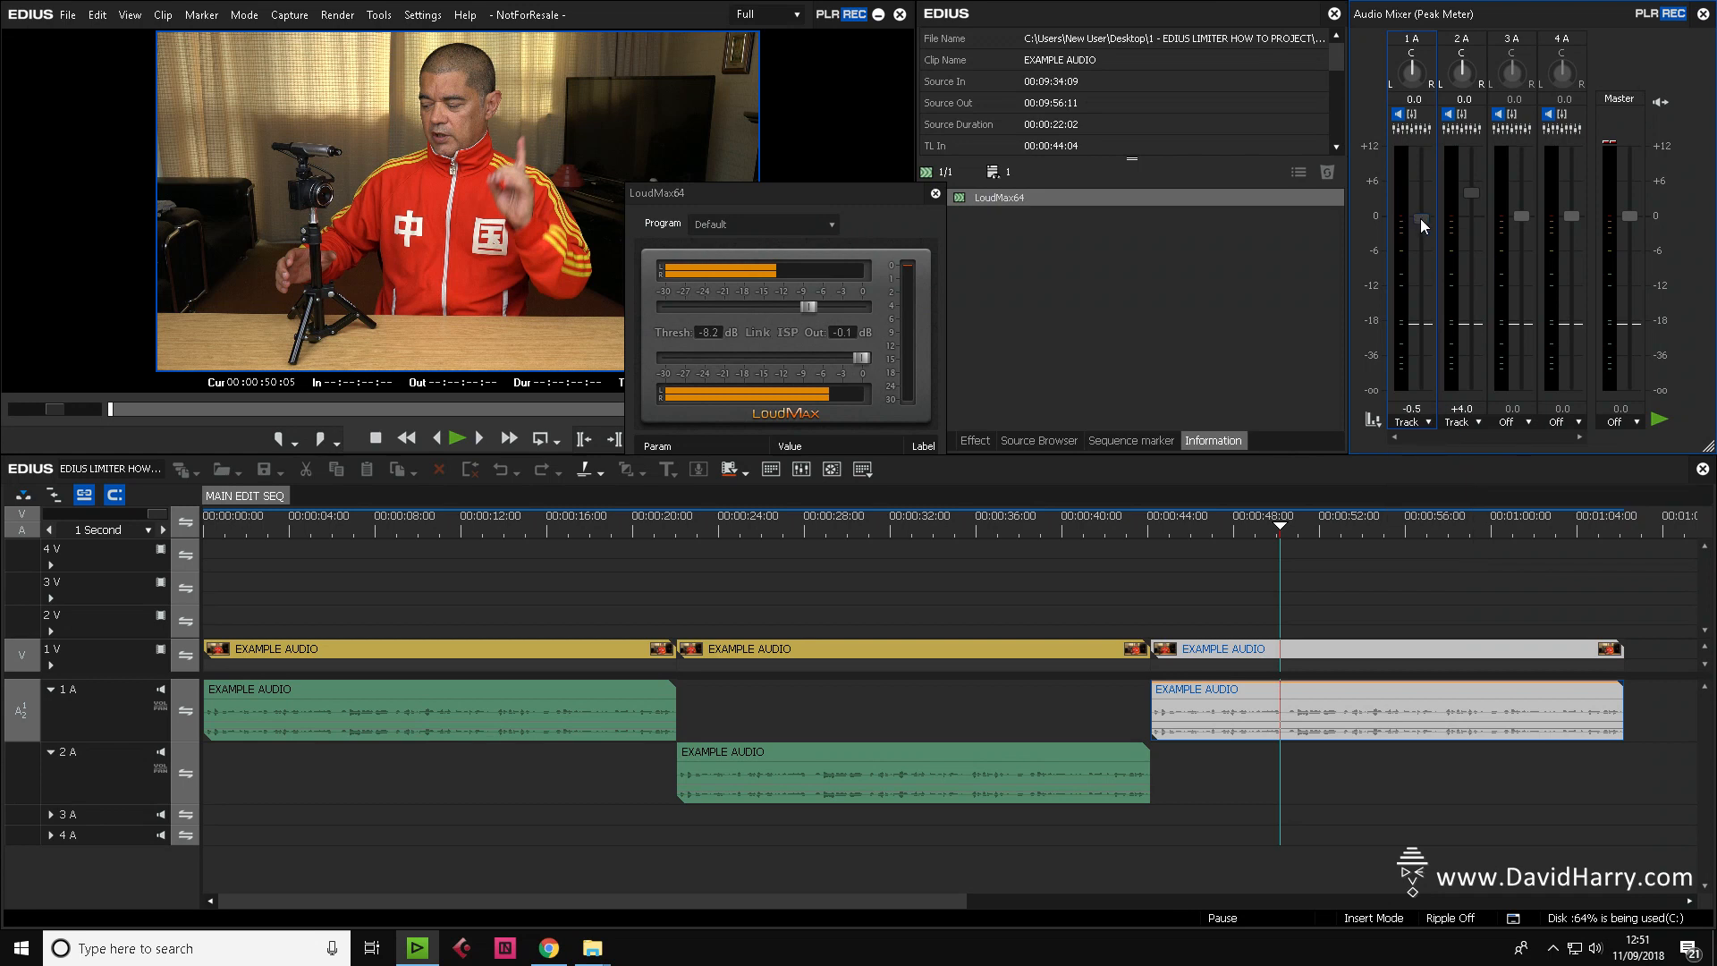
Try different 1A fader levels while playing the limited third clip, and return the fader to 0.0 dB.
drag(1417, 199, 1423, 156)
mouse_move(1420, 149)
mouse_down()
mouse_move(1425, 222)
mouse_move(1420, 182)
mouse_up()
key(space)
mouse_move(1424, 215)
mouse_down()
mouse_move(1424, 148)
mouse_move(1424, 218)
mouse_up()
key(space)
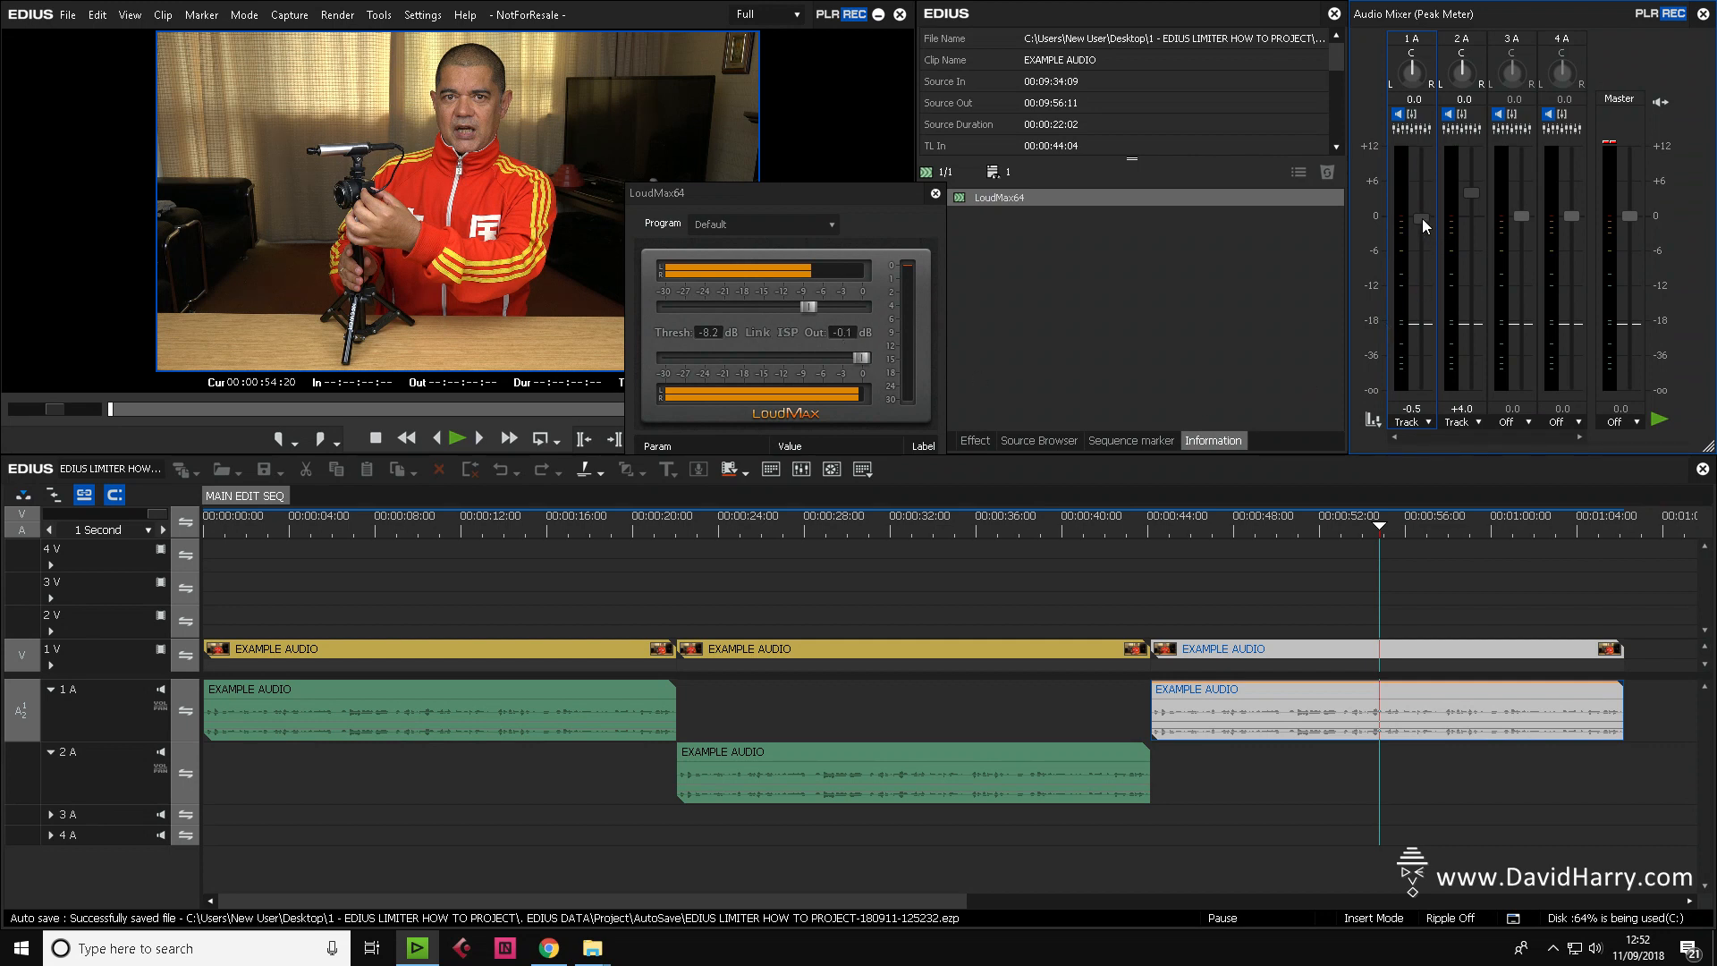
mouse_move(1426, 225)
mouse_down()
mouse_move(1425, 156)
mouse_move(1426, 224)
mouse_up()
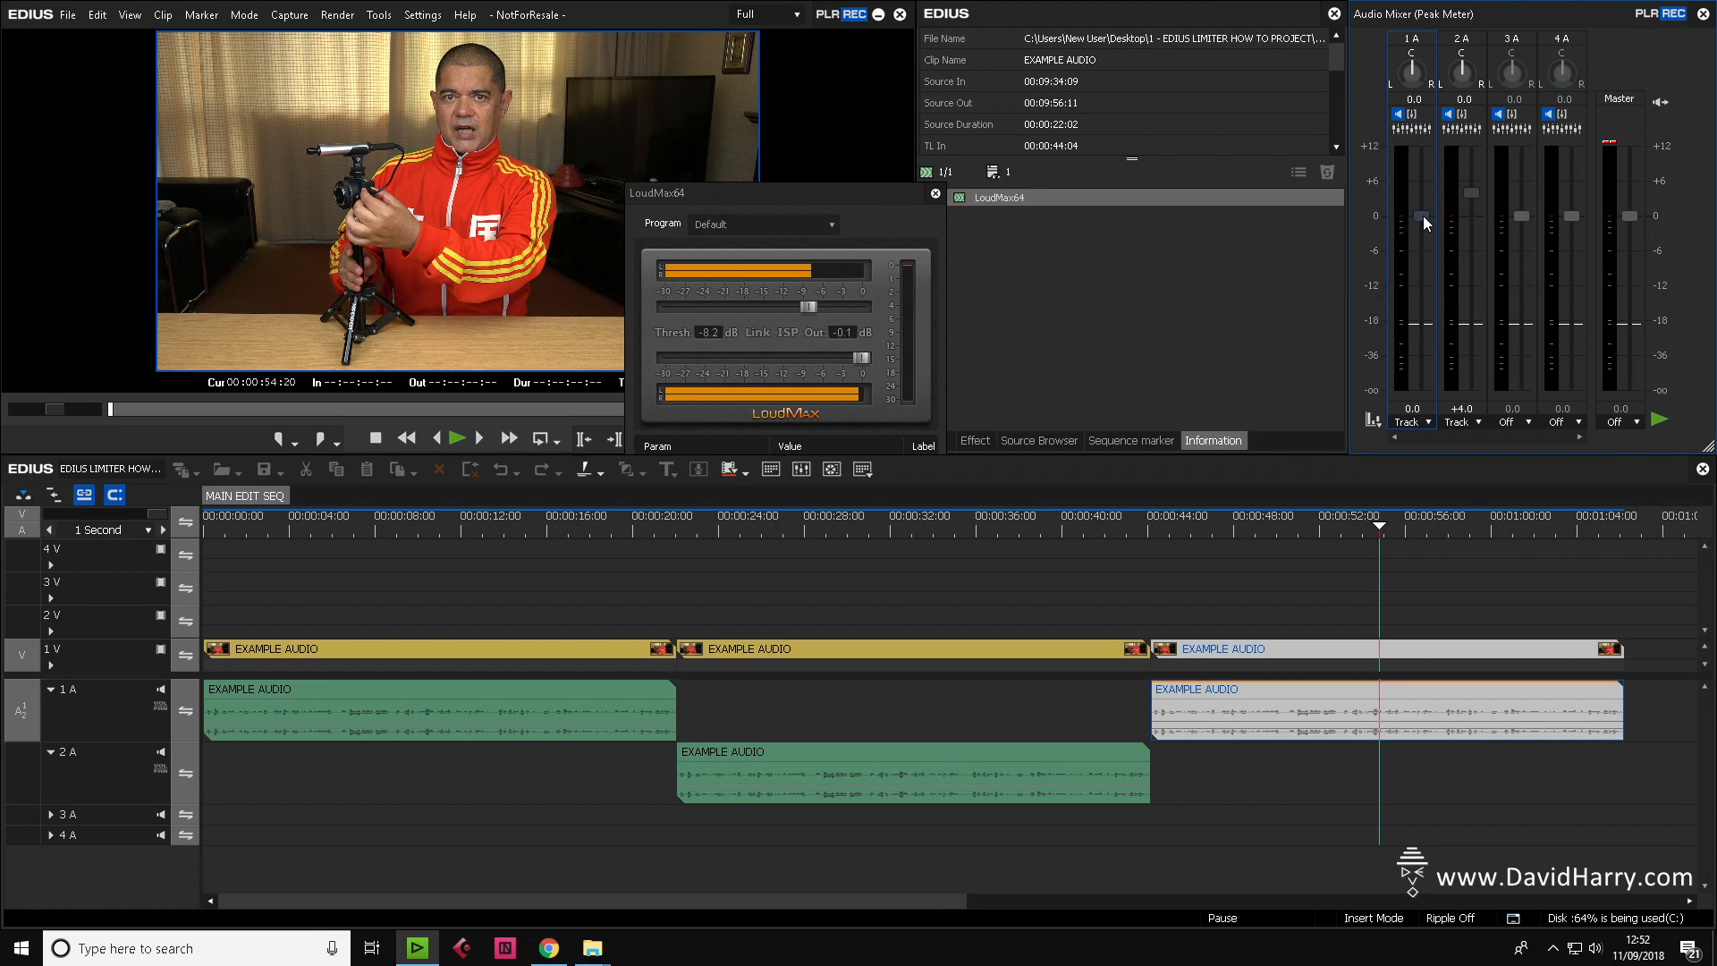
Enable the Master fader and adjust it slightly below 0 dB while playing the third clip from 00:00:45:20.
click(1638, 422)
click(1637, 445)
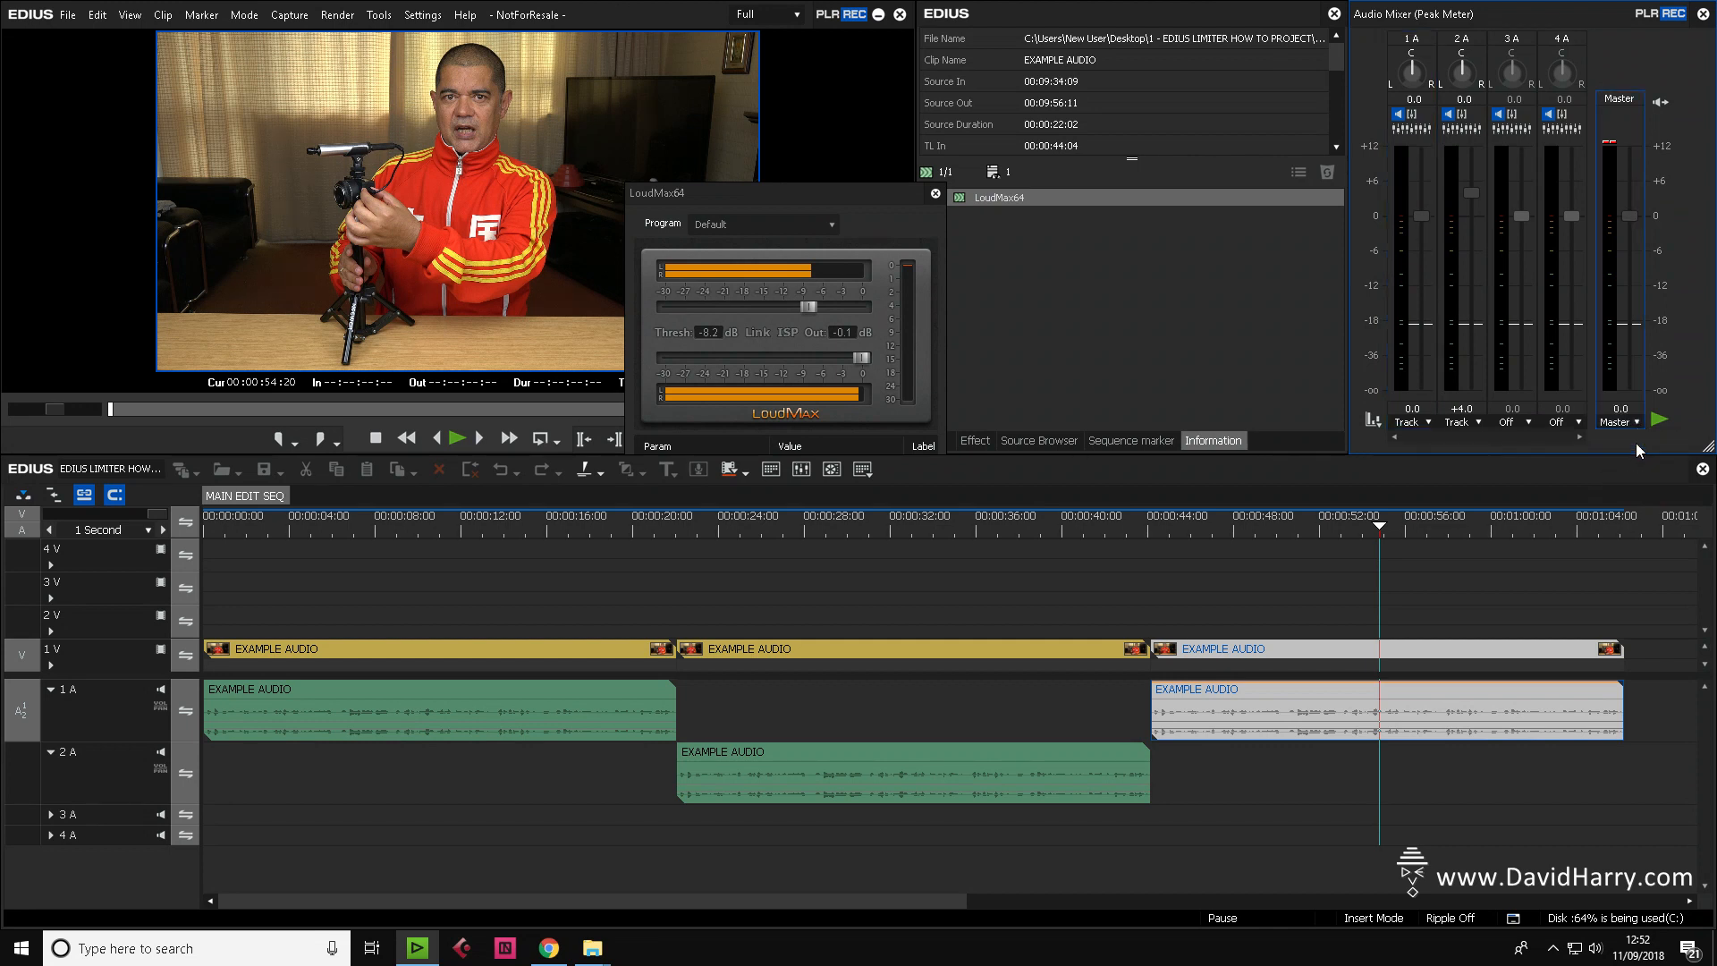
click(1186, 528)
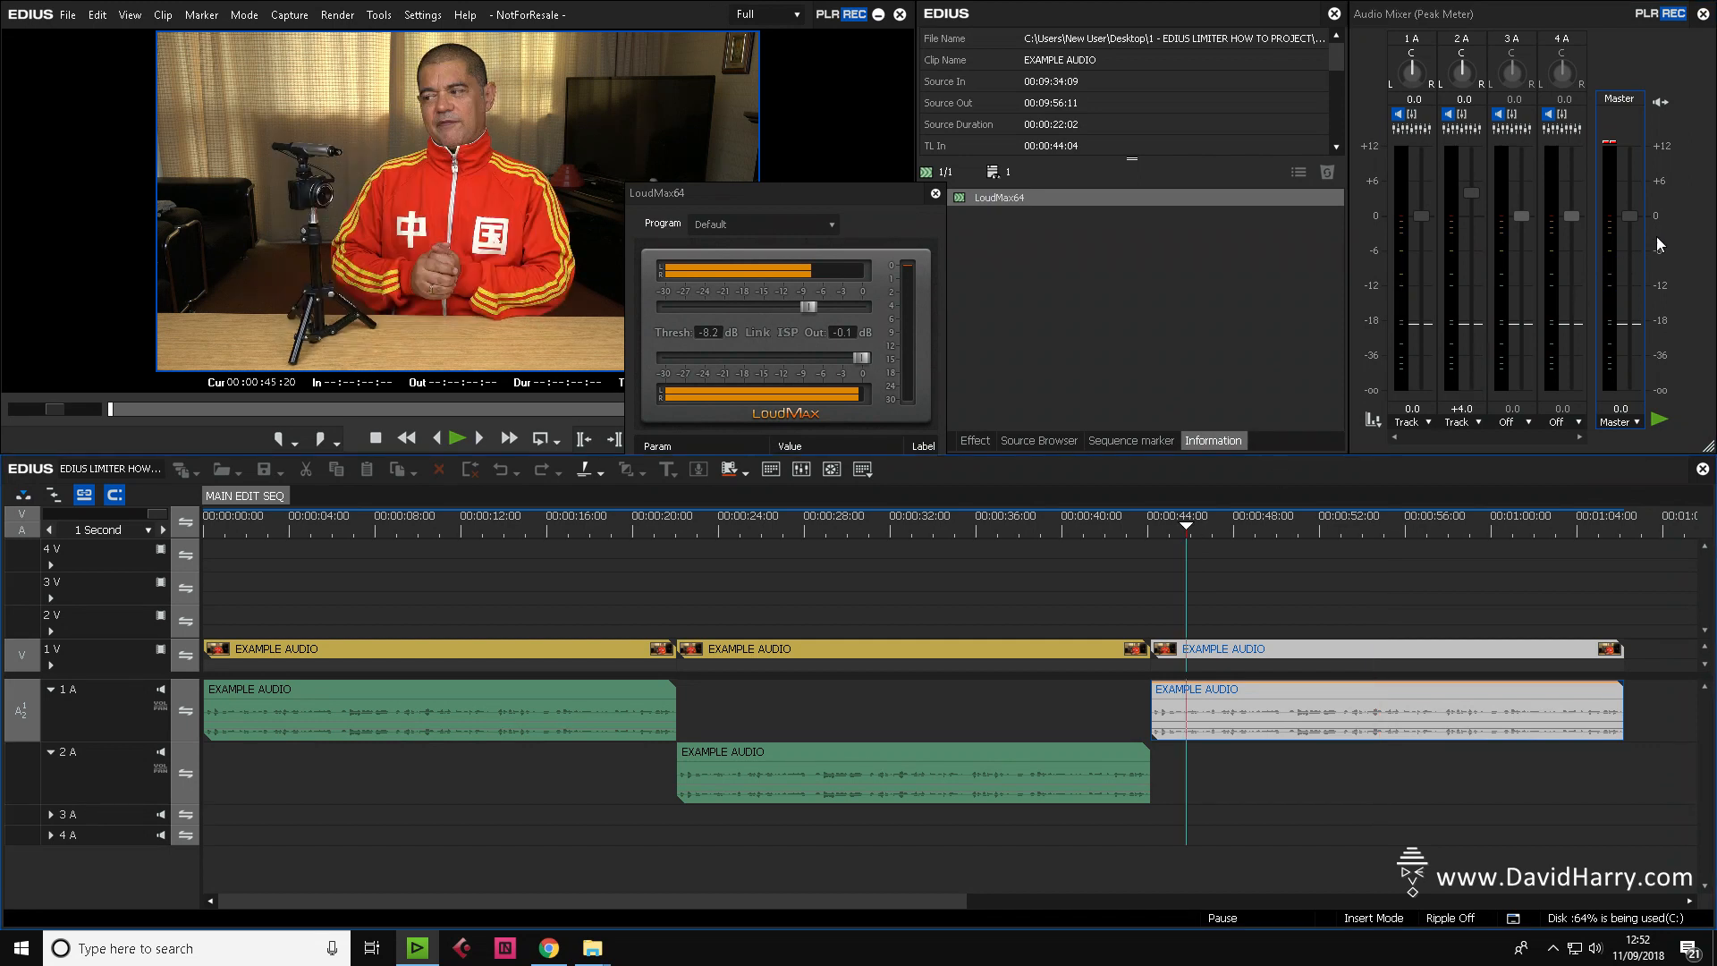
key(space)
mouse_move(1633, 217)
mouse_down()
mouse_move(1630, 147)
mouse_move(1629, 224)
mouse_up()
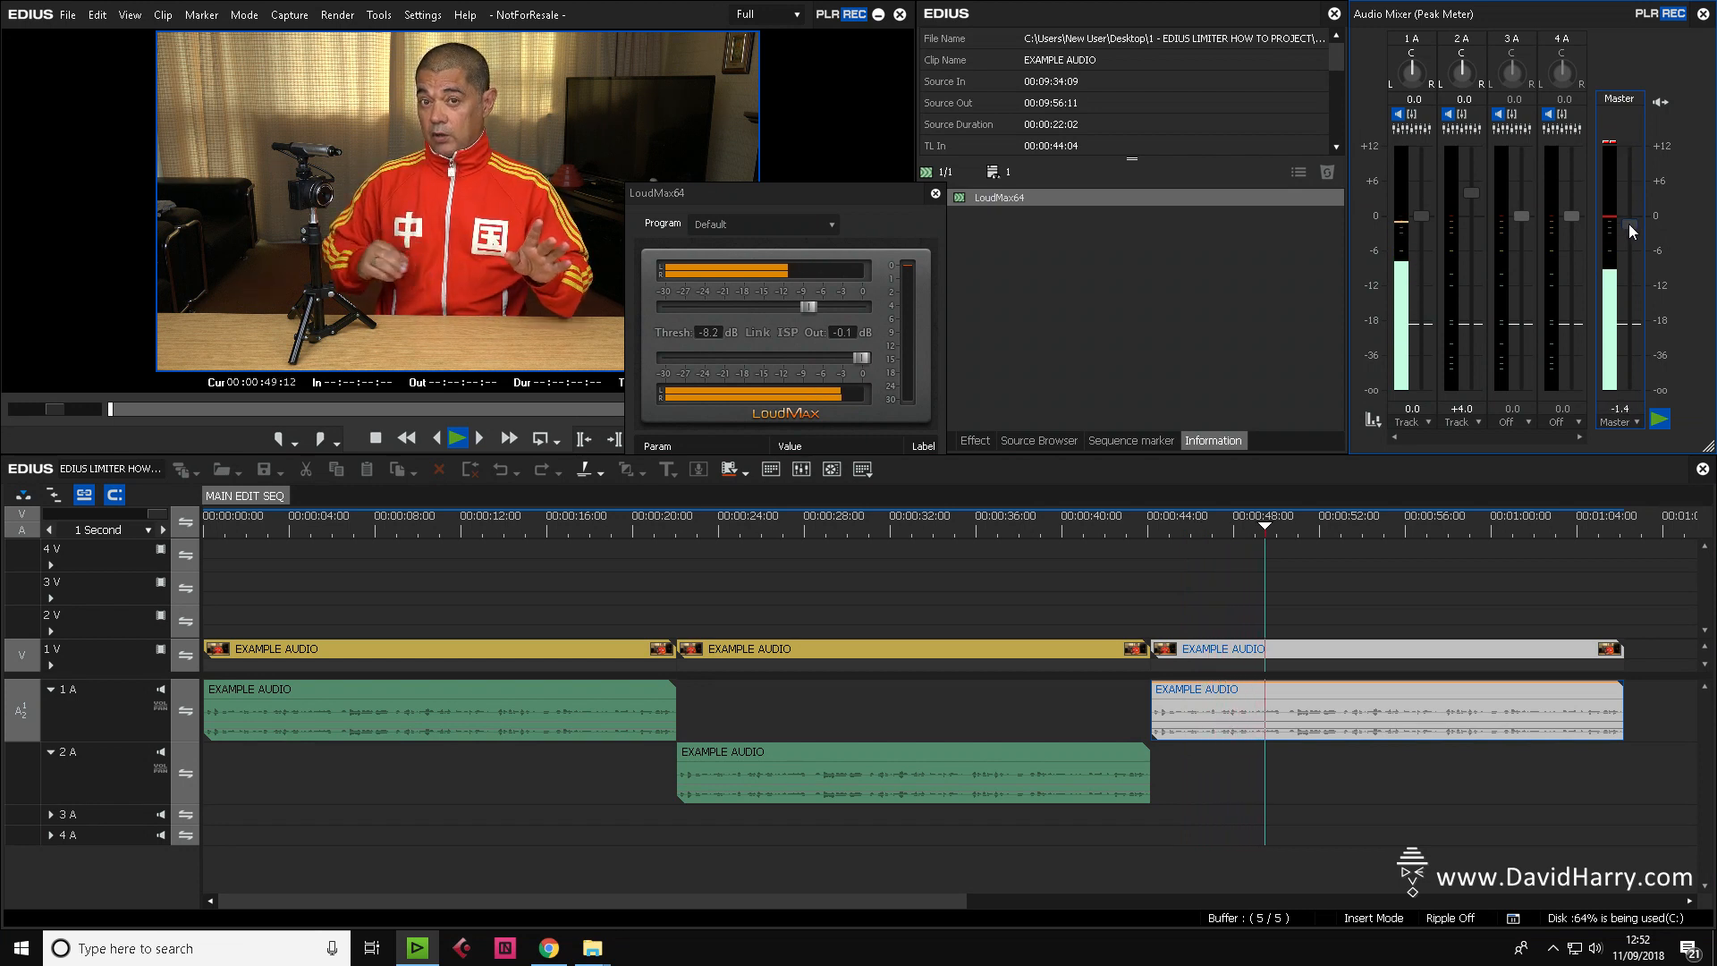
key(space)
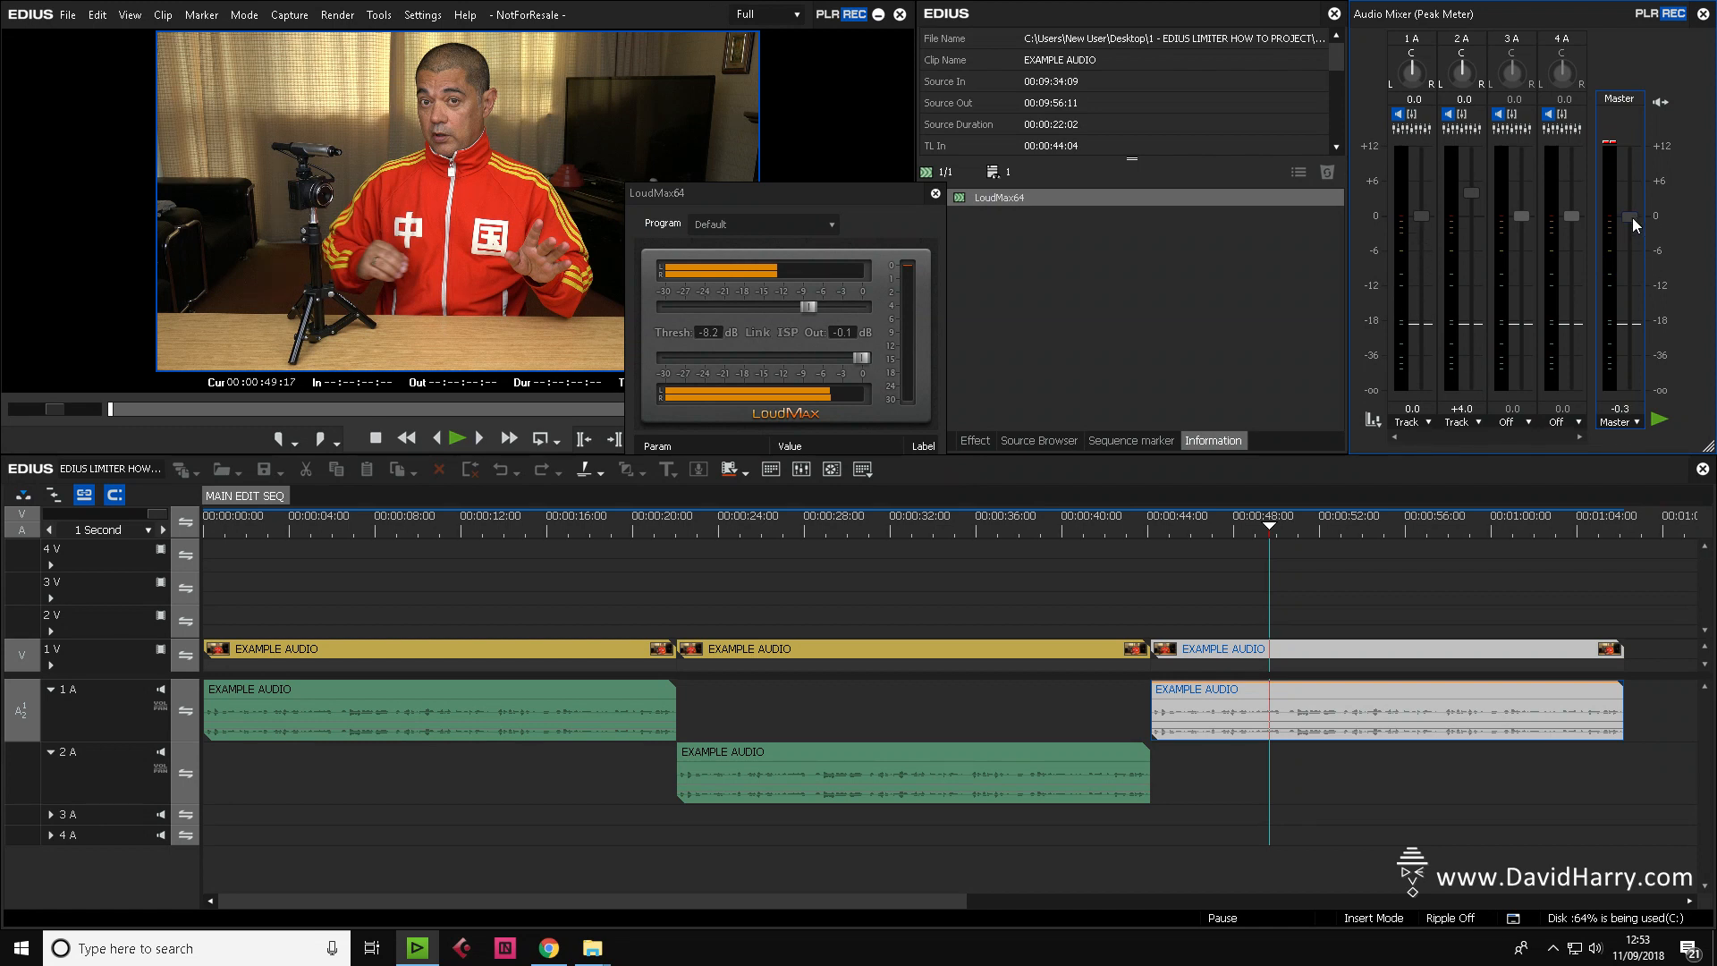
Set the Master fader level to 0 dB and open the 1A level value for editing.
click(1624, 410)
text(0)
key(Return)
click(1412, 409)
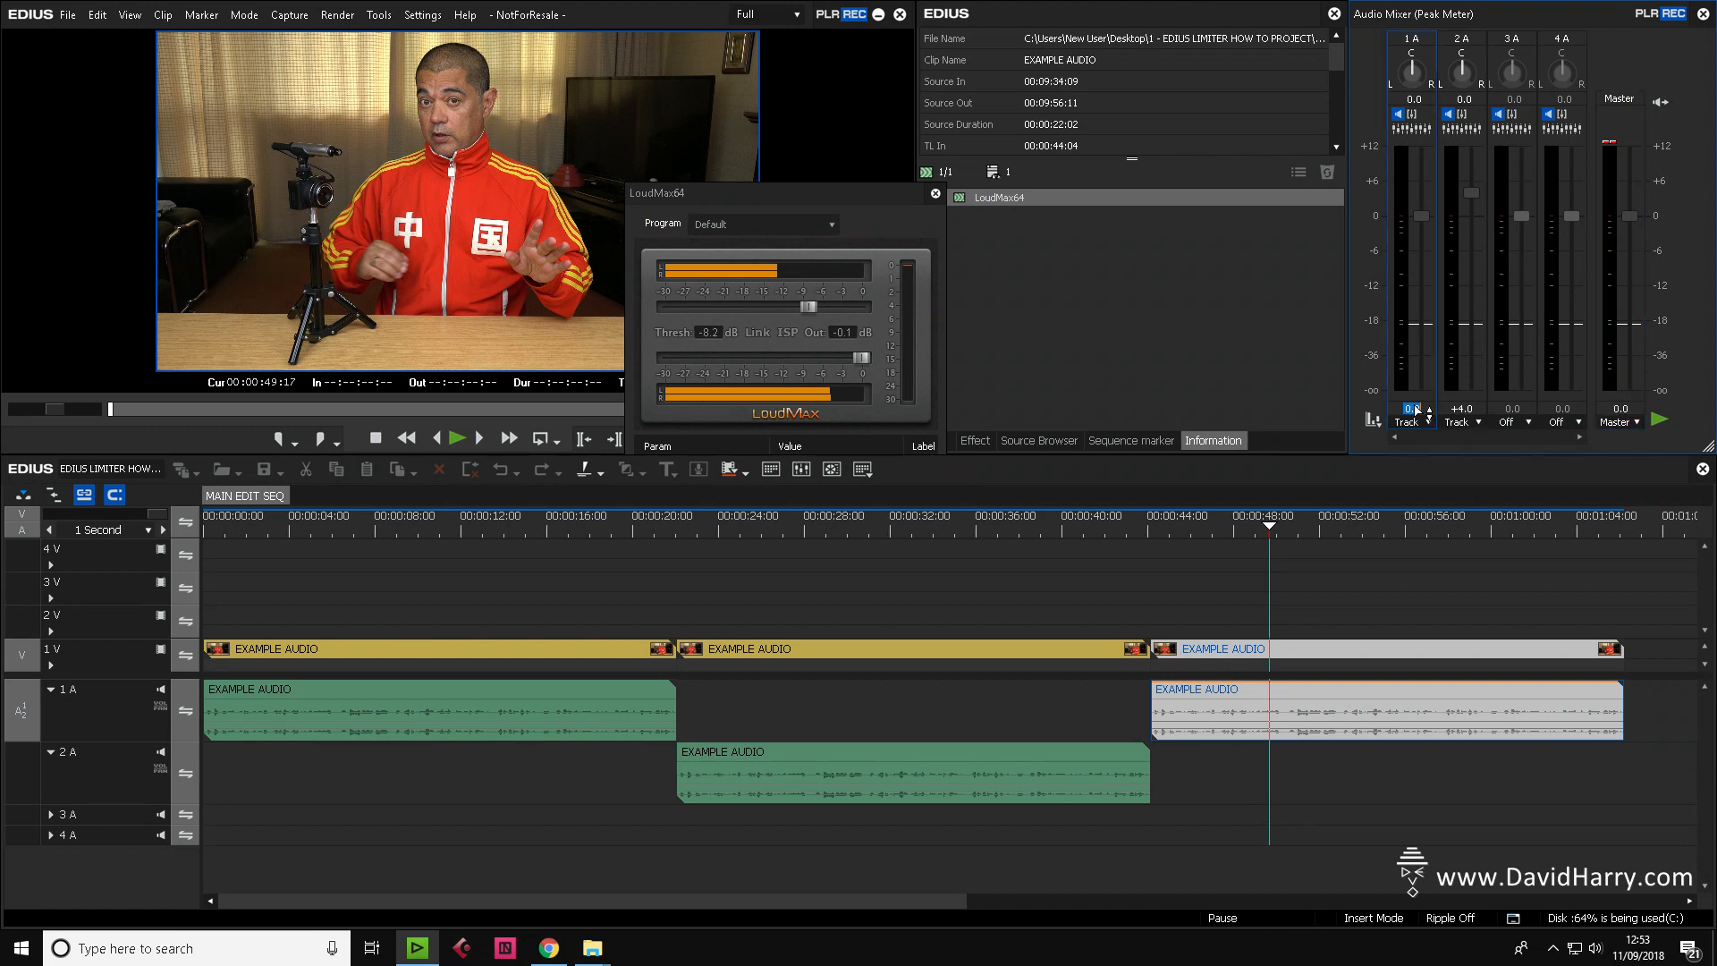
Accept the LoudMax64 settings with a threshold of -8.2 dB and an output of -0.1 dB.
drag(857, 192, 832, 158)
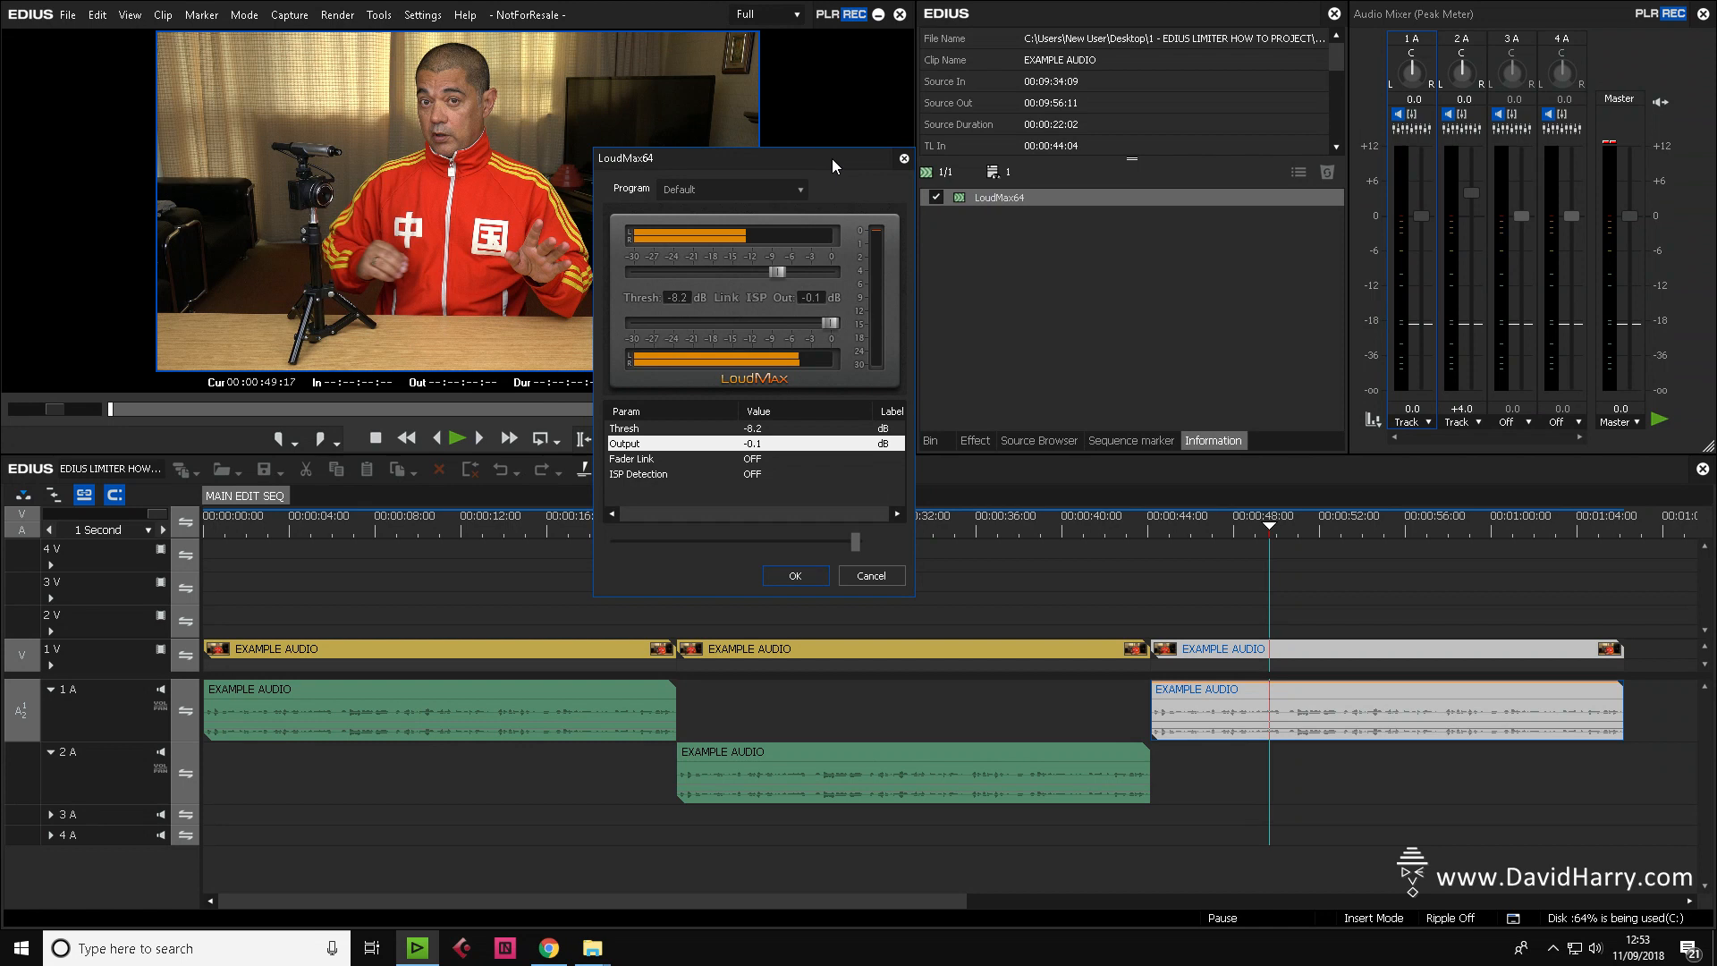
click(794, 577)
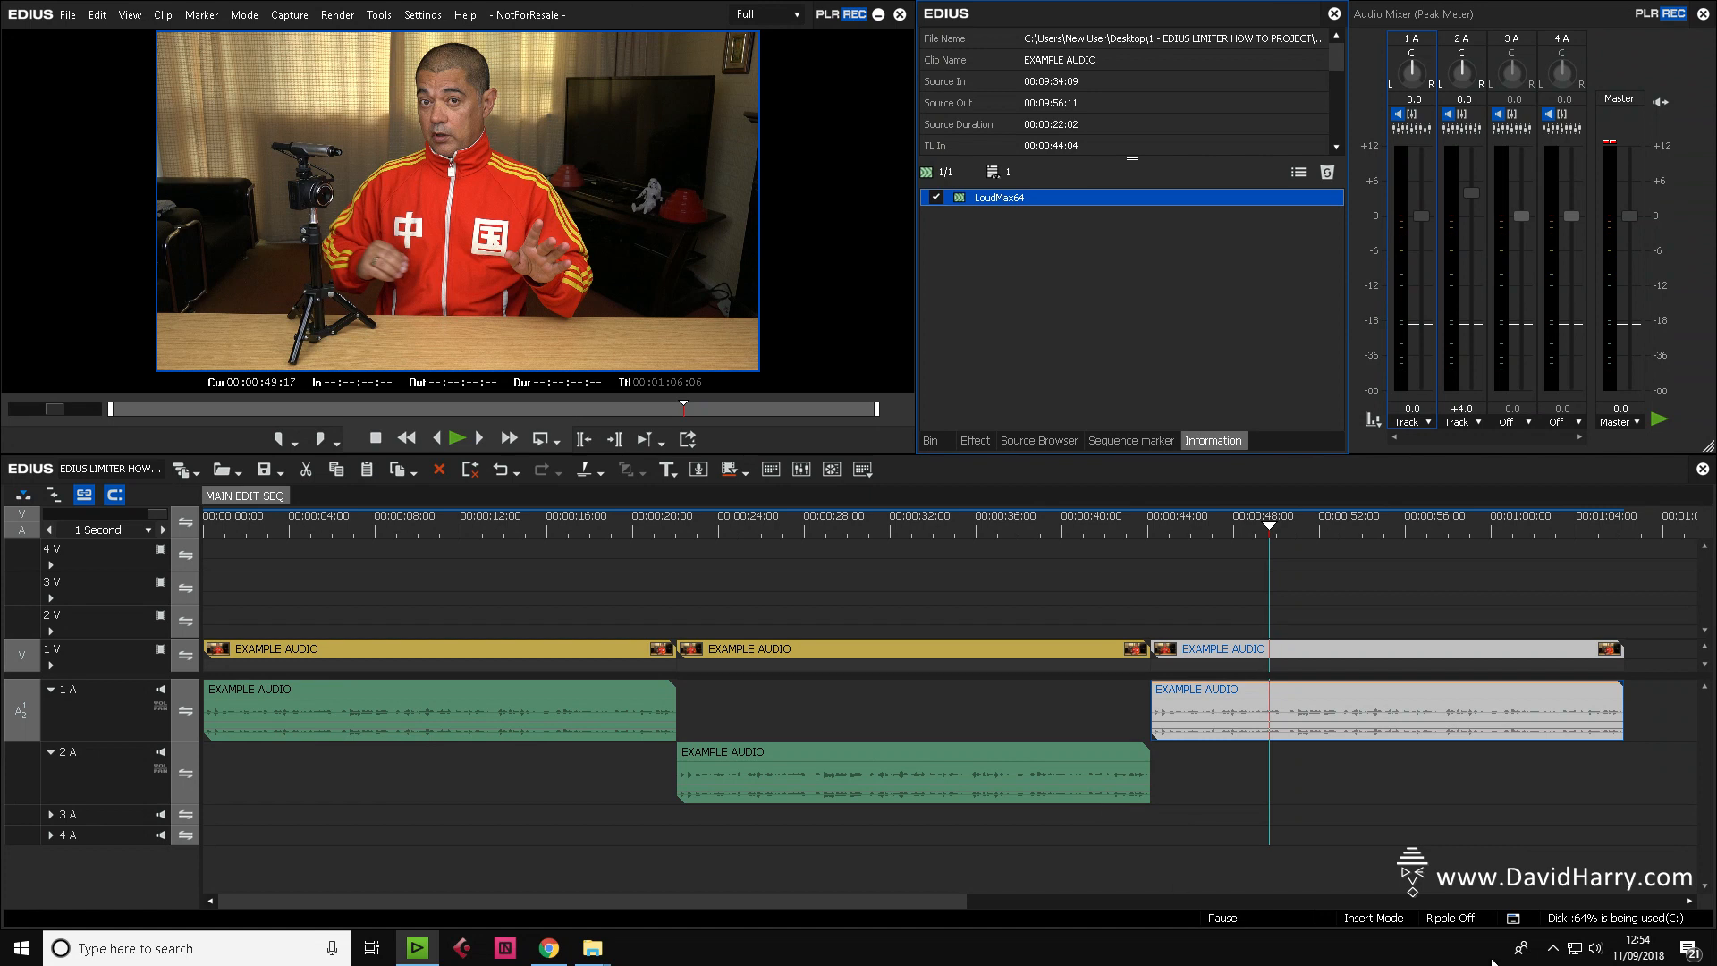
Check the system playback volume, deselect the third clip and play the sequence from 00:00:00:00.
click(1596, 950)
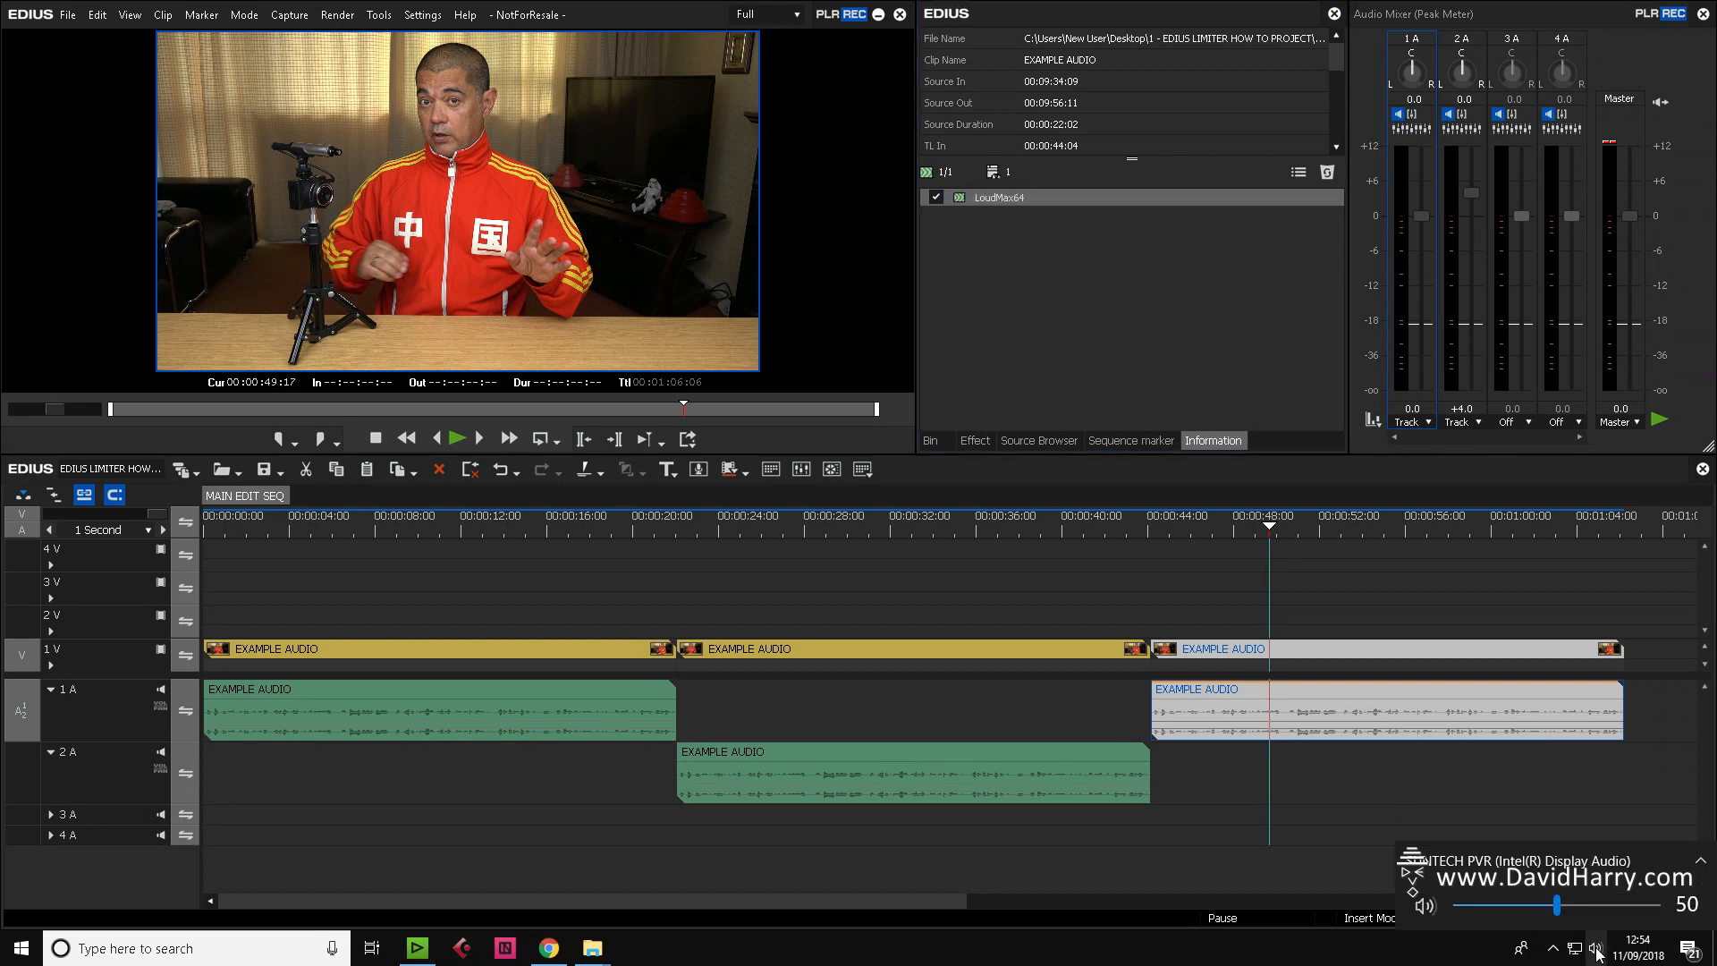
click(1329, 866)
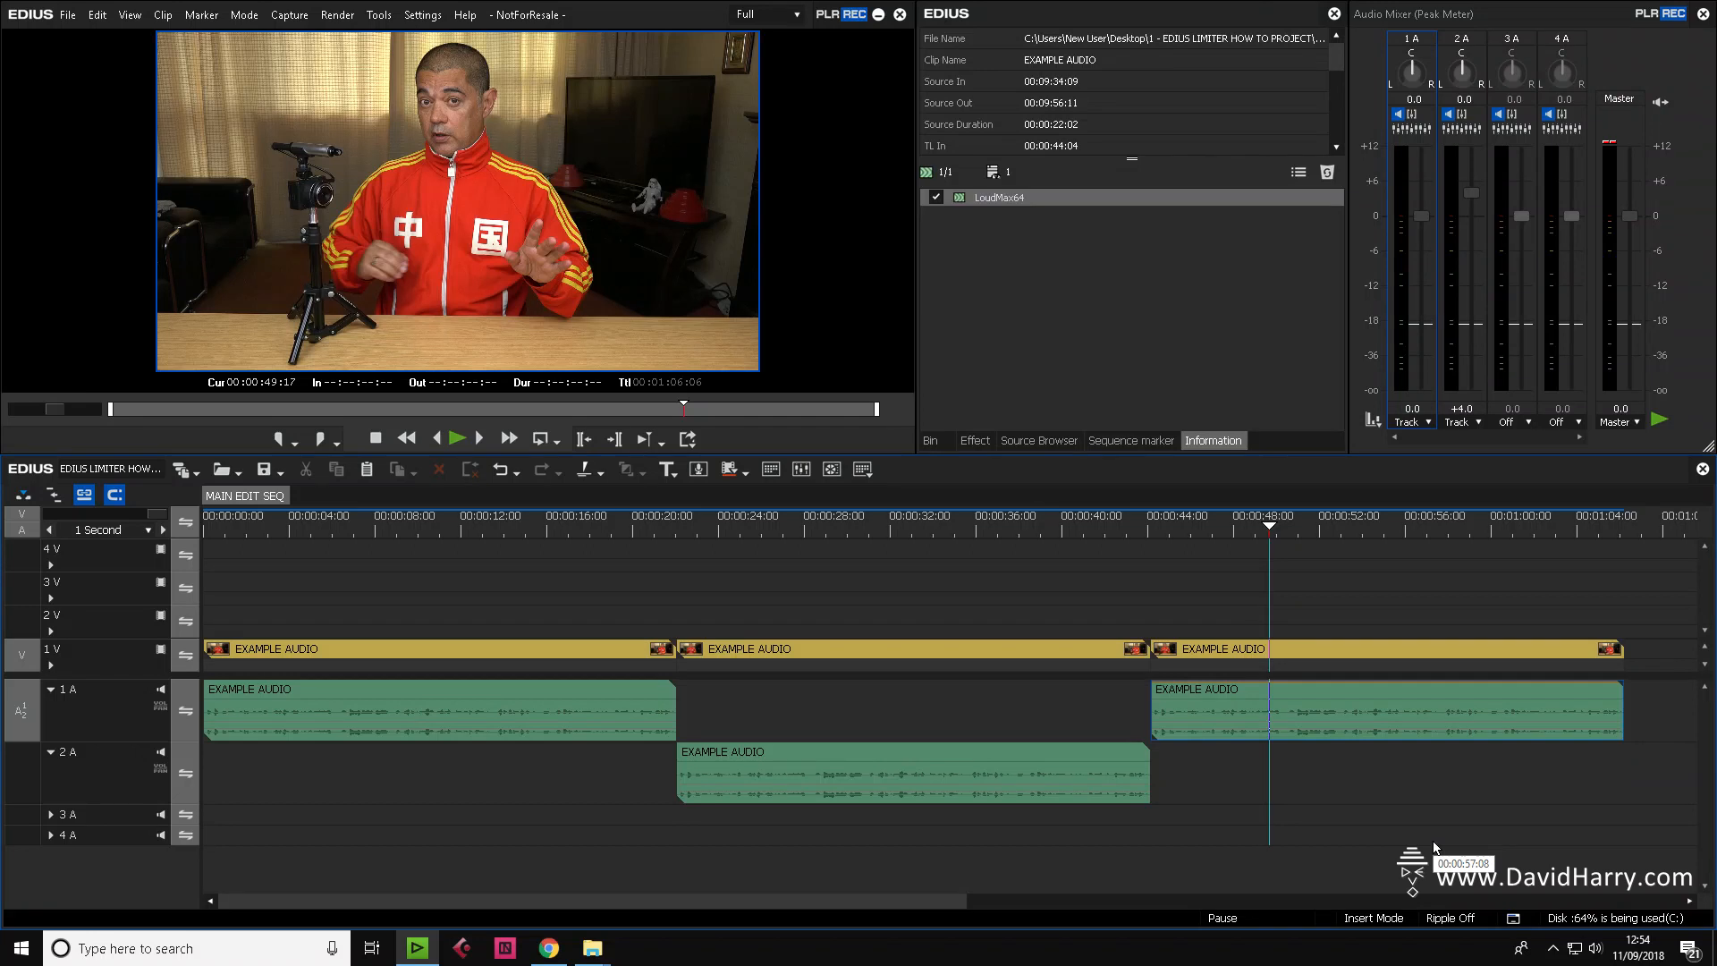
drag(1003, 517, 165, 531)
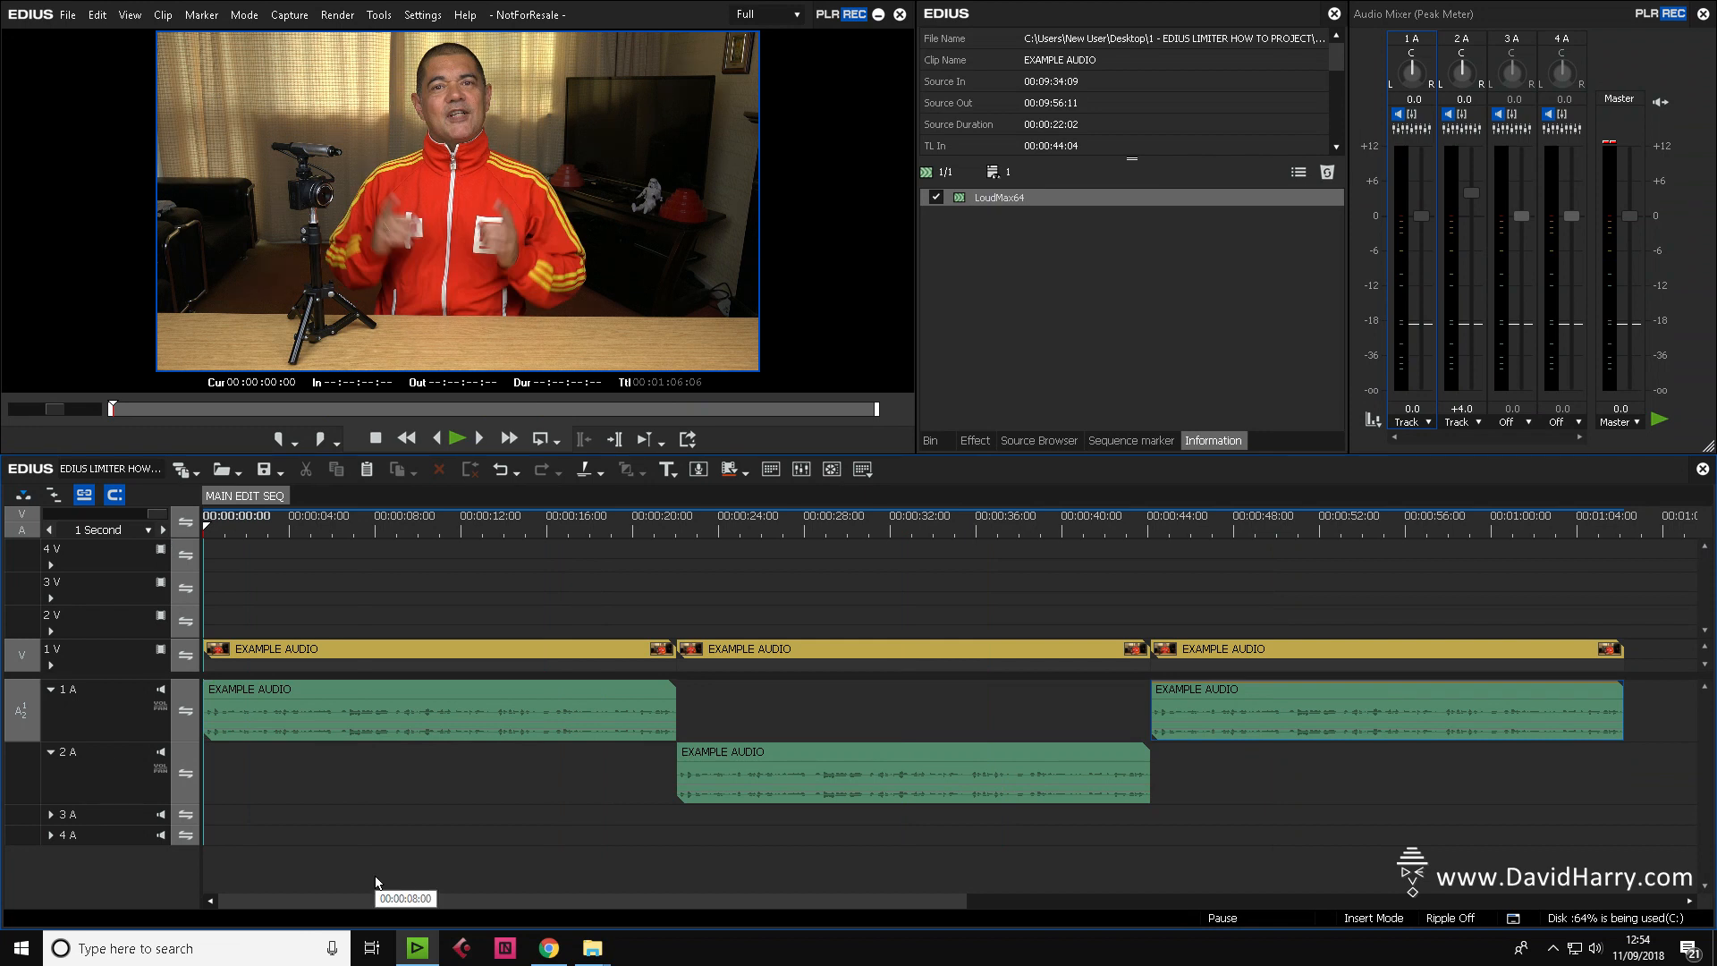
key(space)
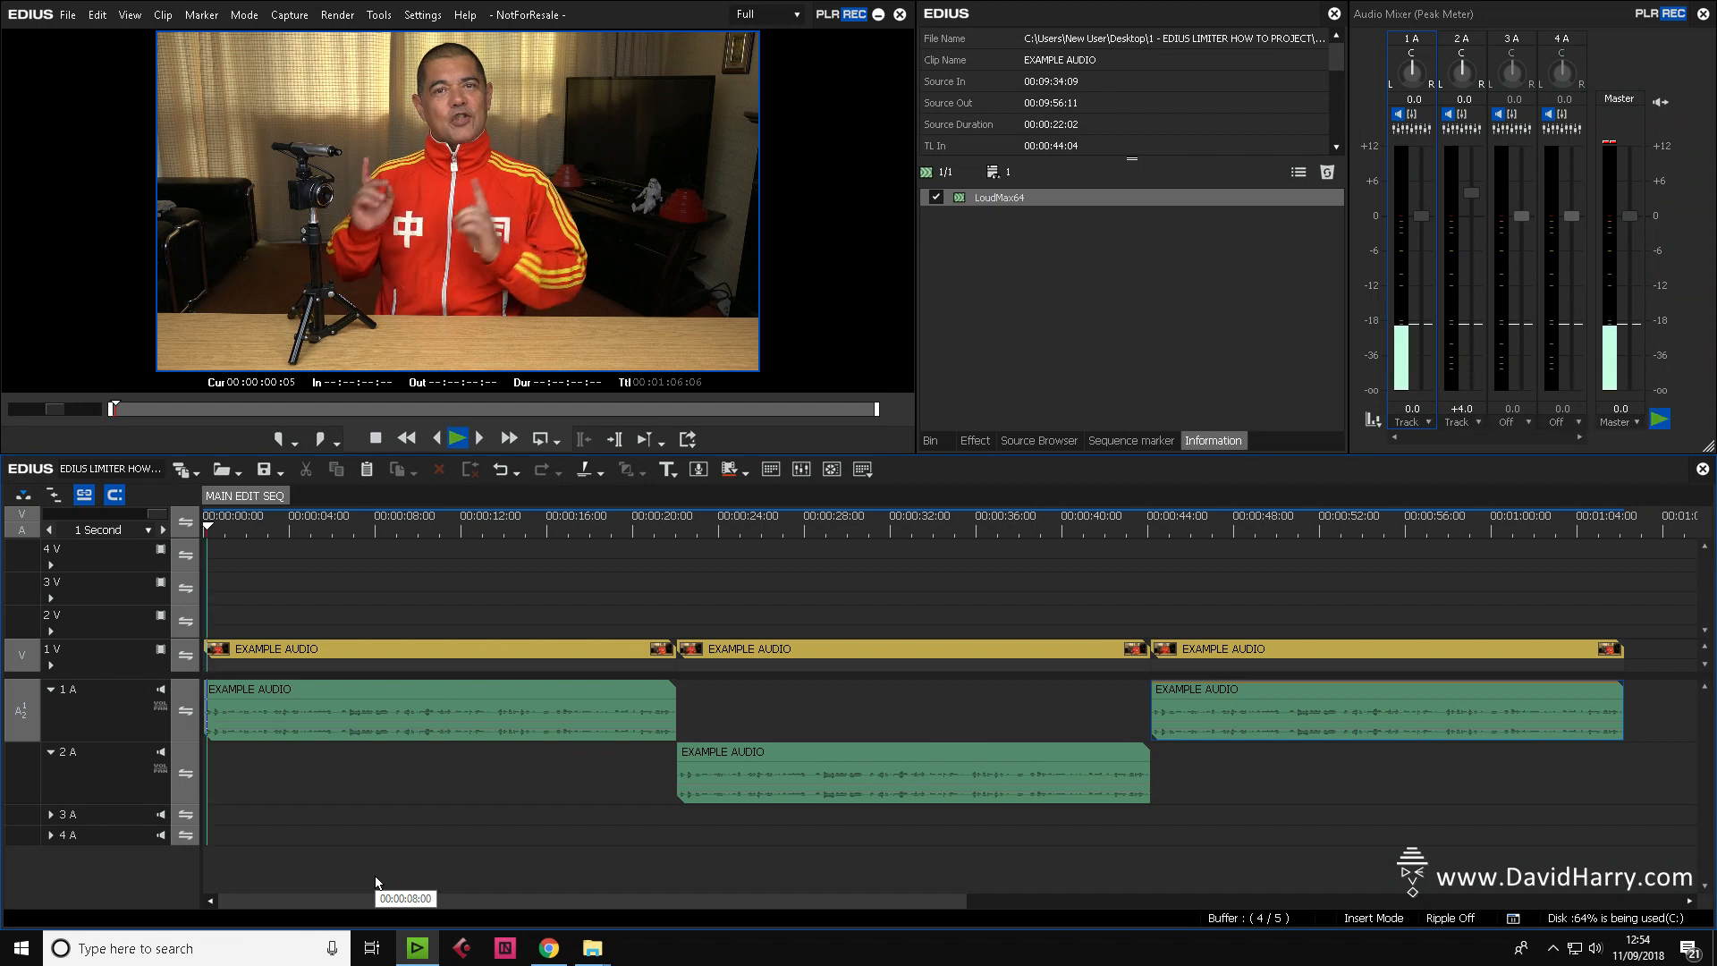